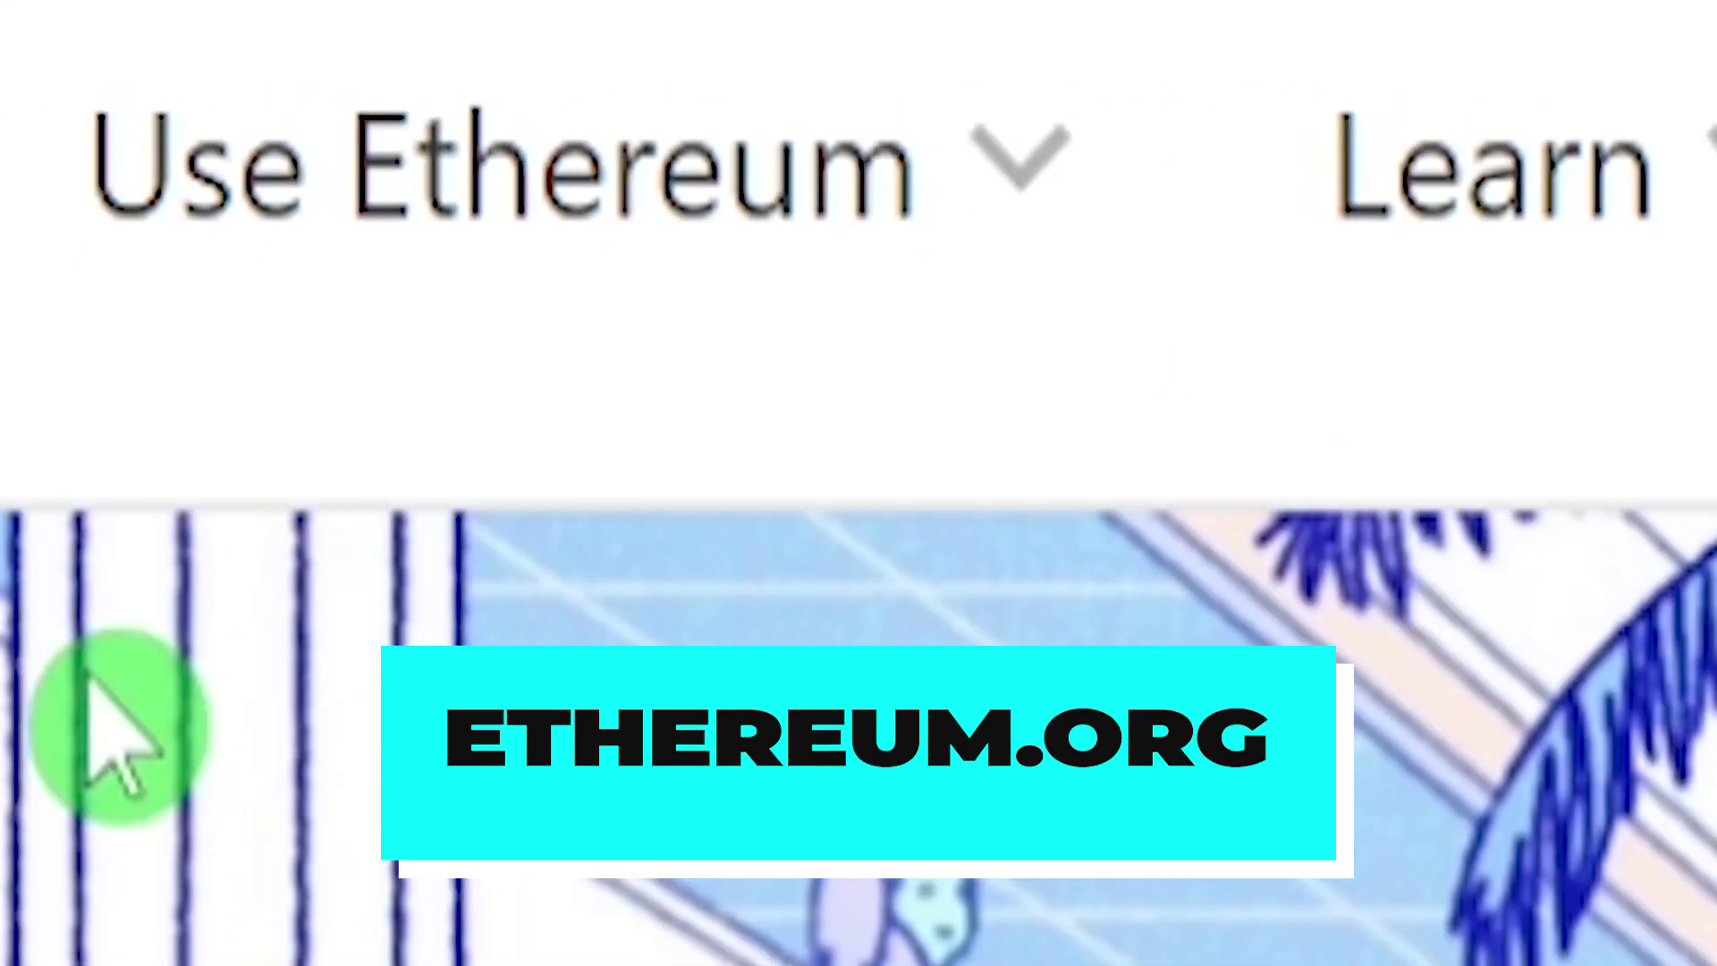
# Search Ethereum wallets that offer card purchases, DeFi access and bank withdrawals
pyautogui.click(1092, 215)
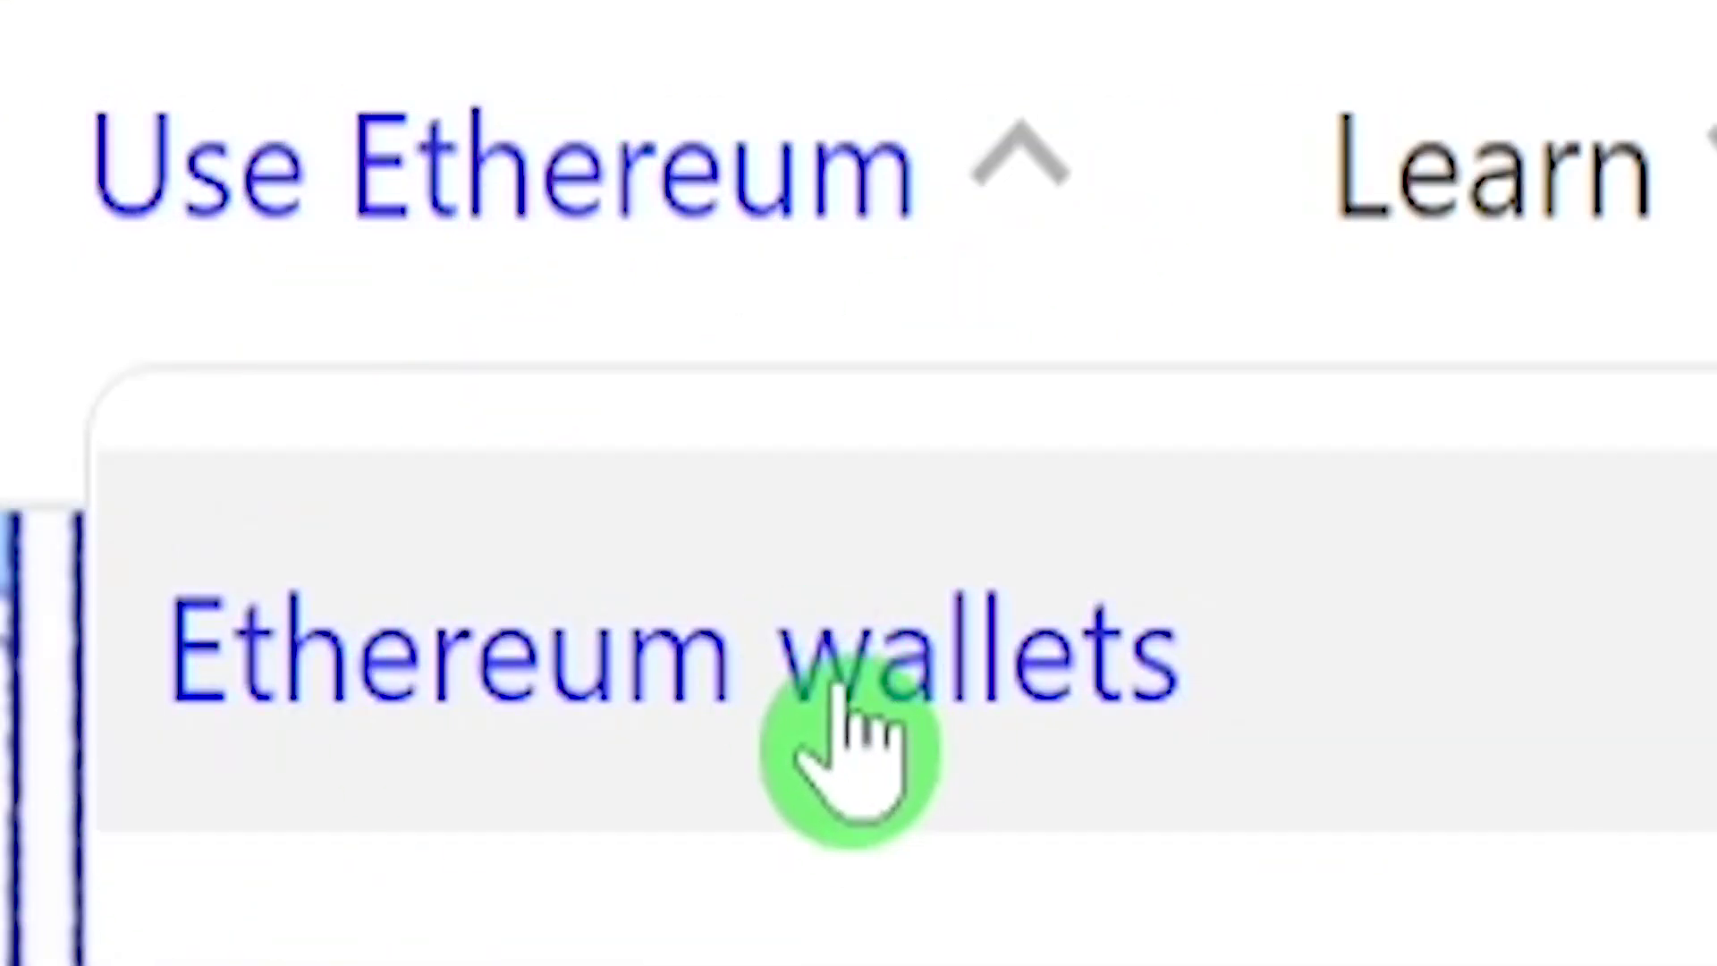
pyautogui.click(858, 731)
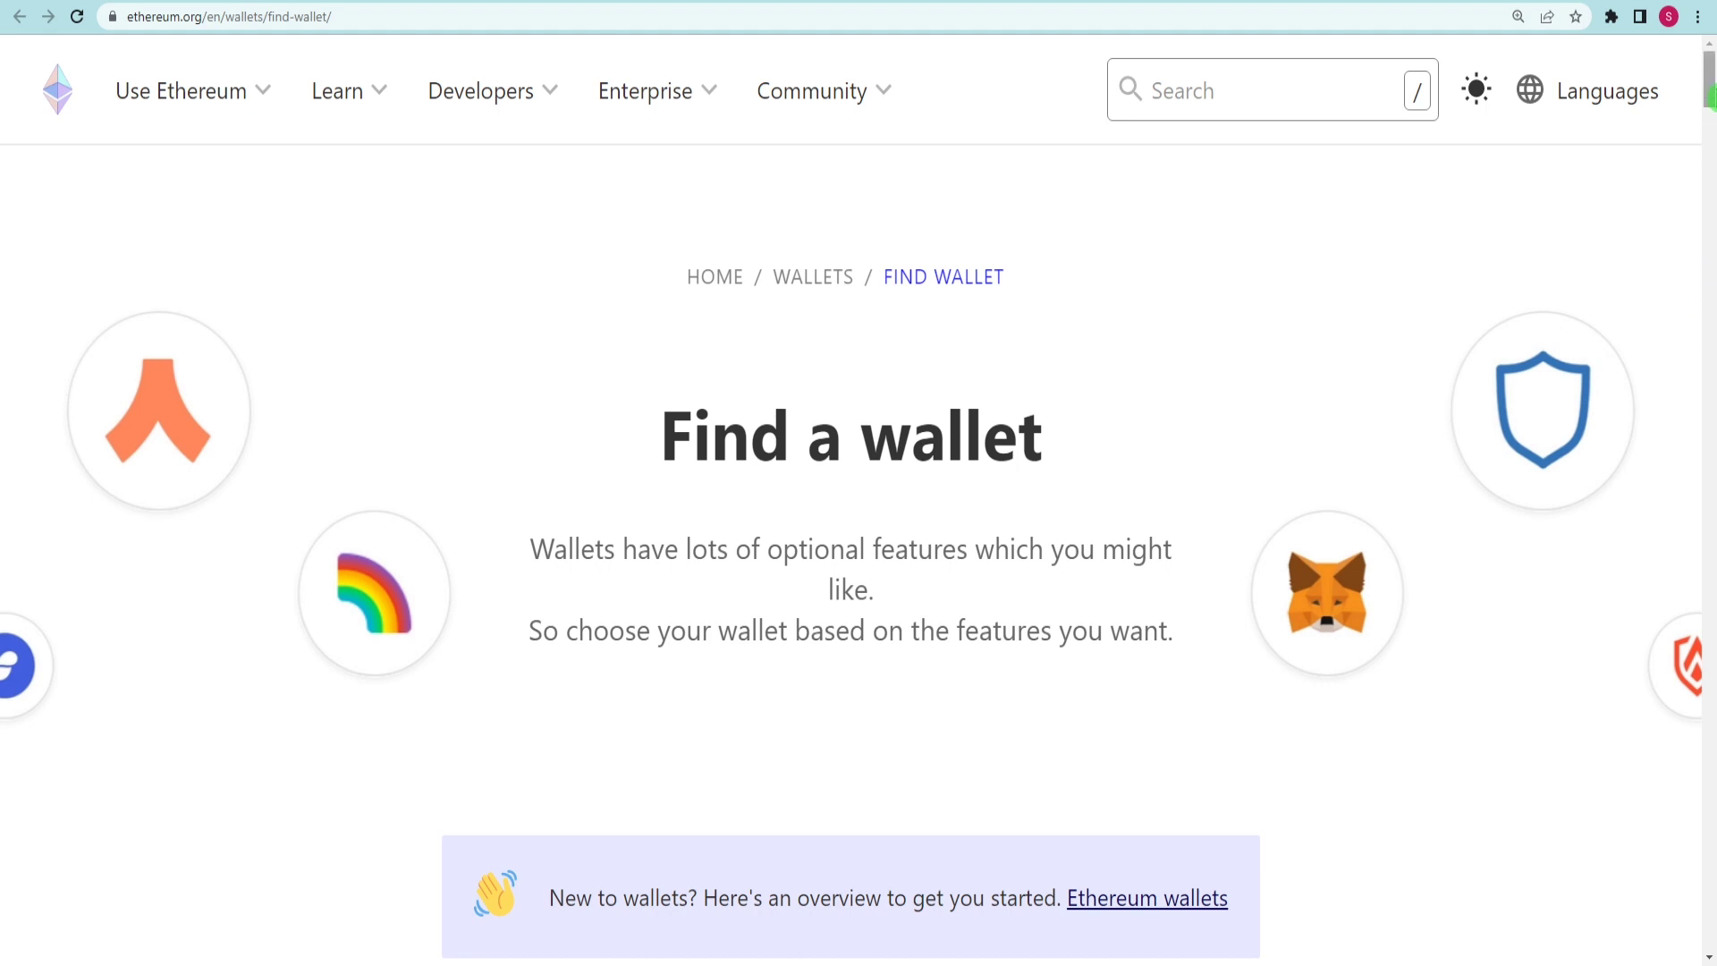
pyautogui.scroll(-10, 858, 536)
pyautogui.scroll(3, 860, 537)
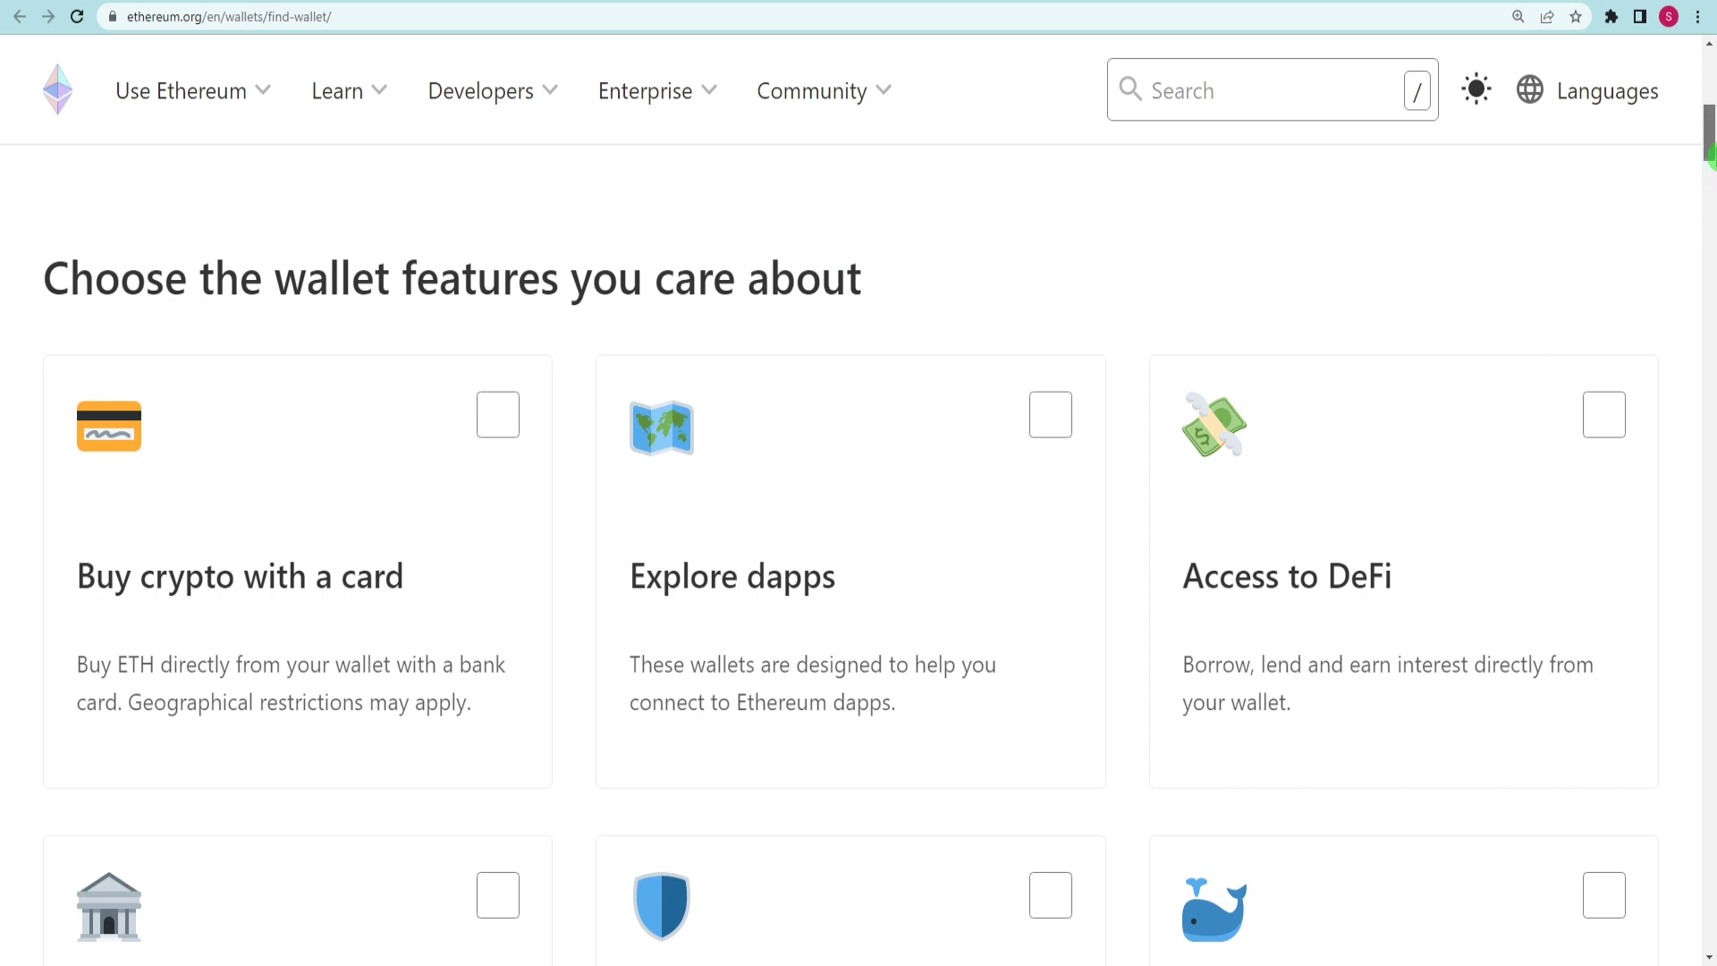
pyautogui.scroll(-2, 858, 537)
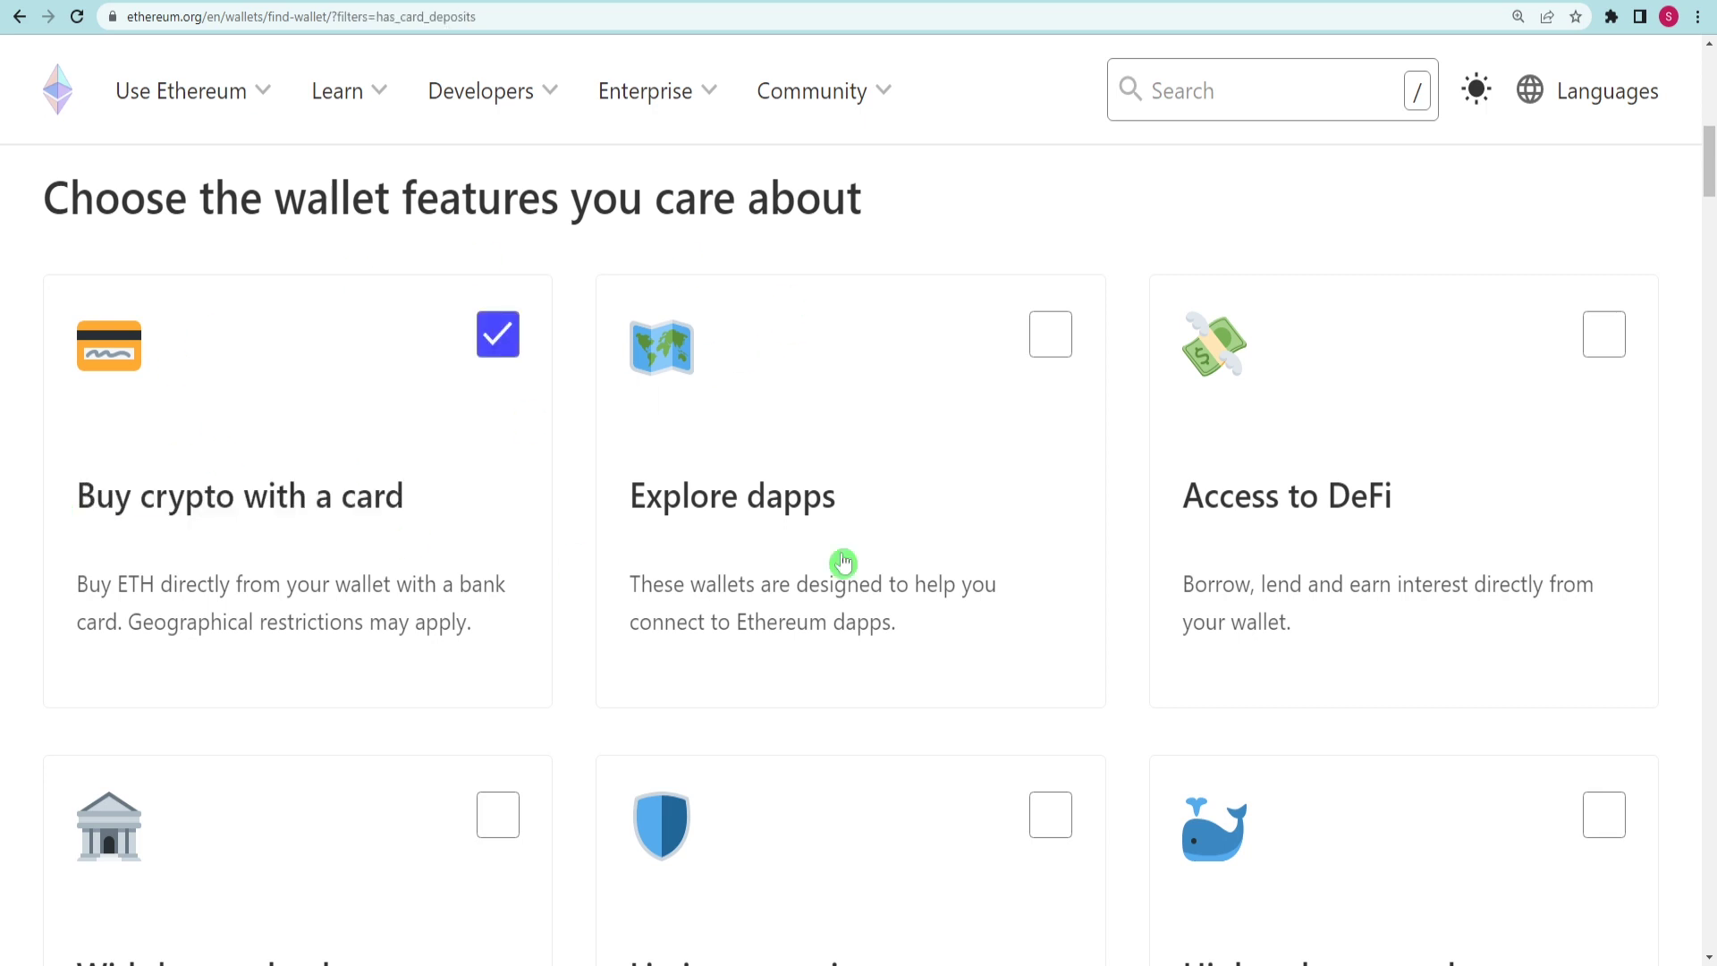
pyautogui.scroll(-3, 858, 538)
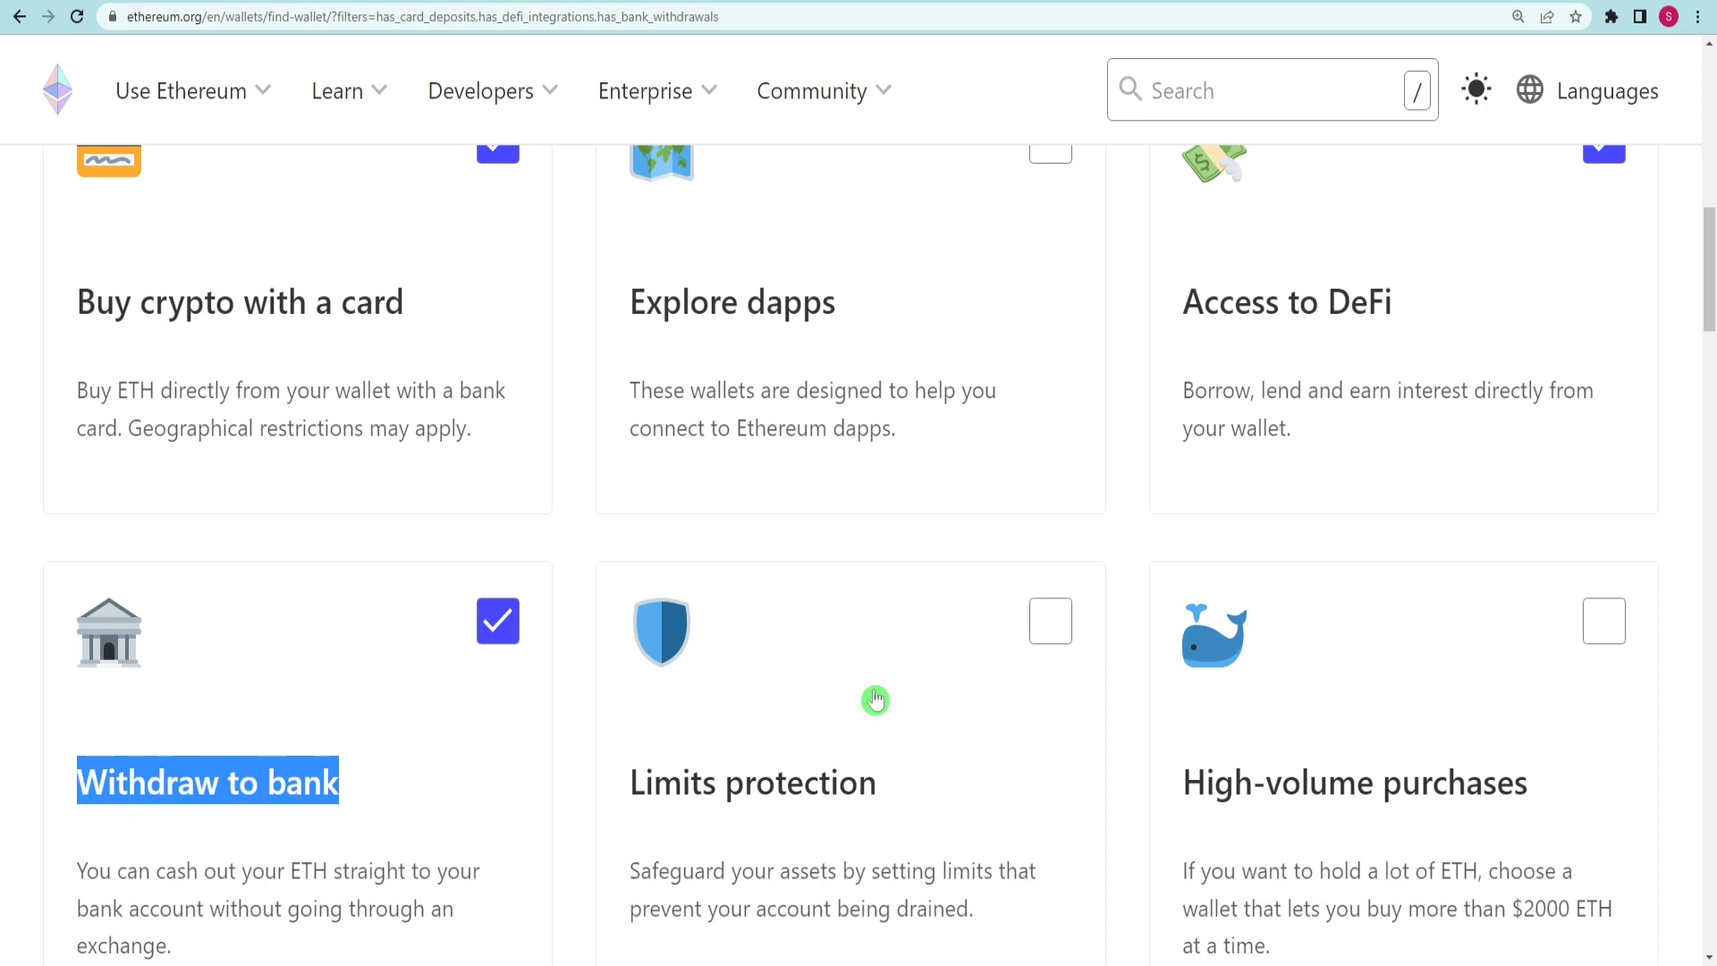
pyautogui.scroll(1, 1669, 339)
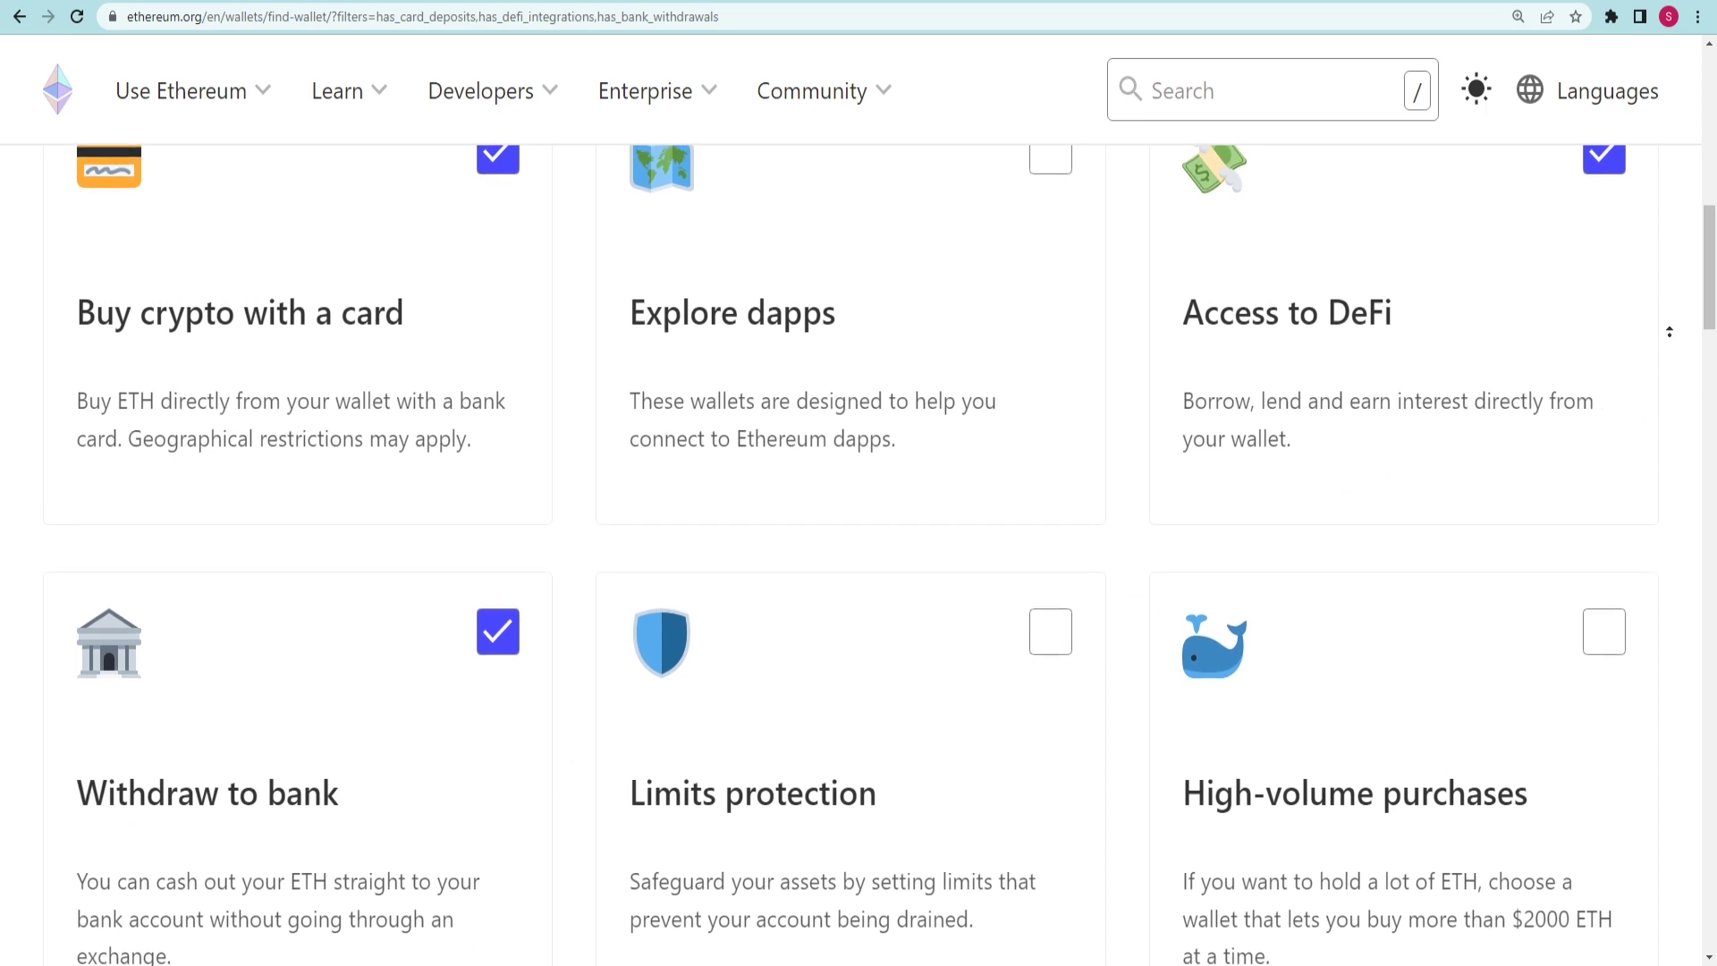
pyautogui.scroll(-4, 858, 537)
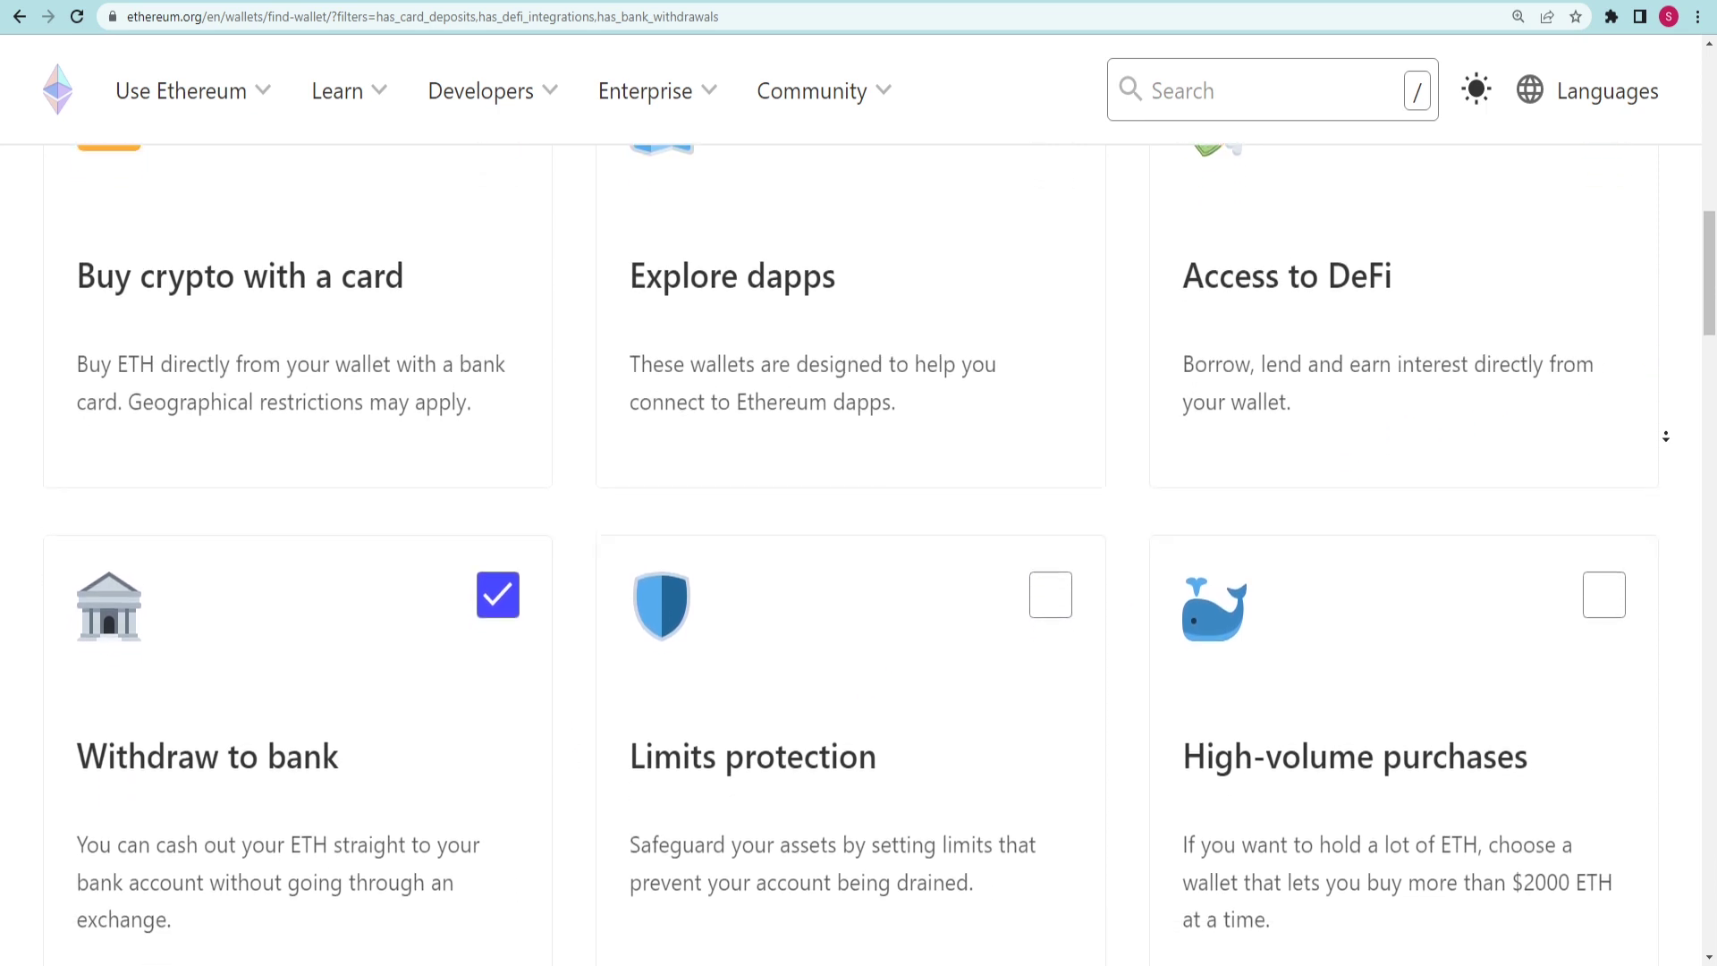
pyautogui.scroll(-3, 858, 536)
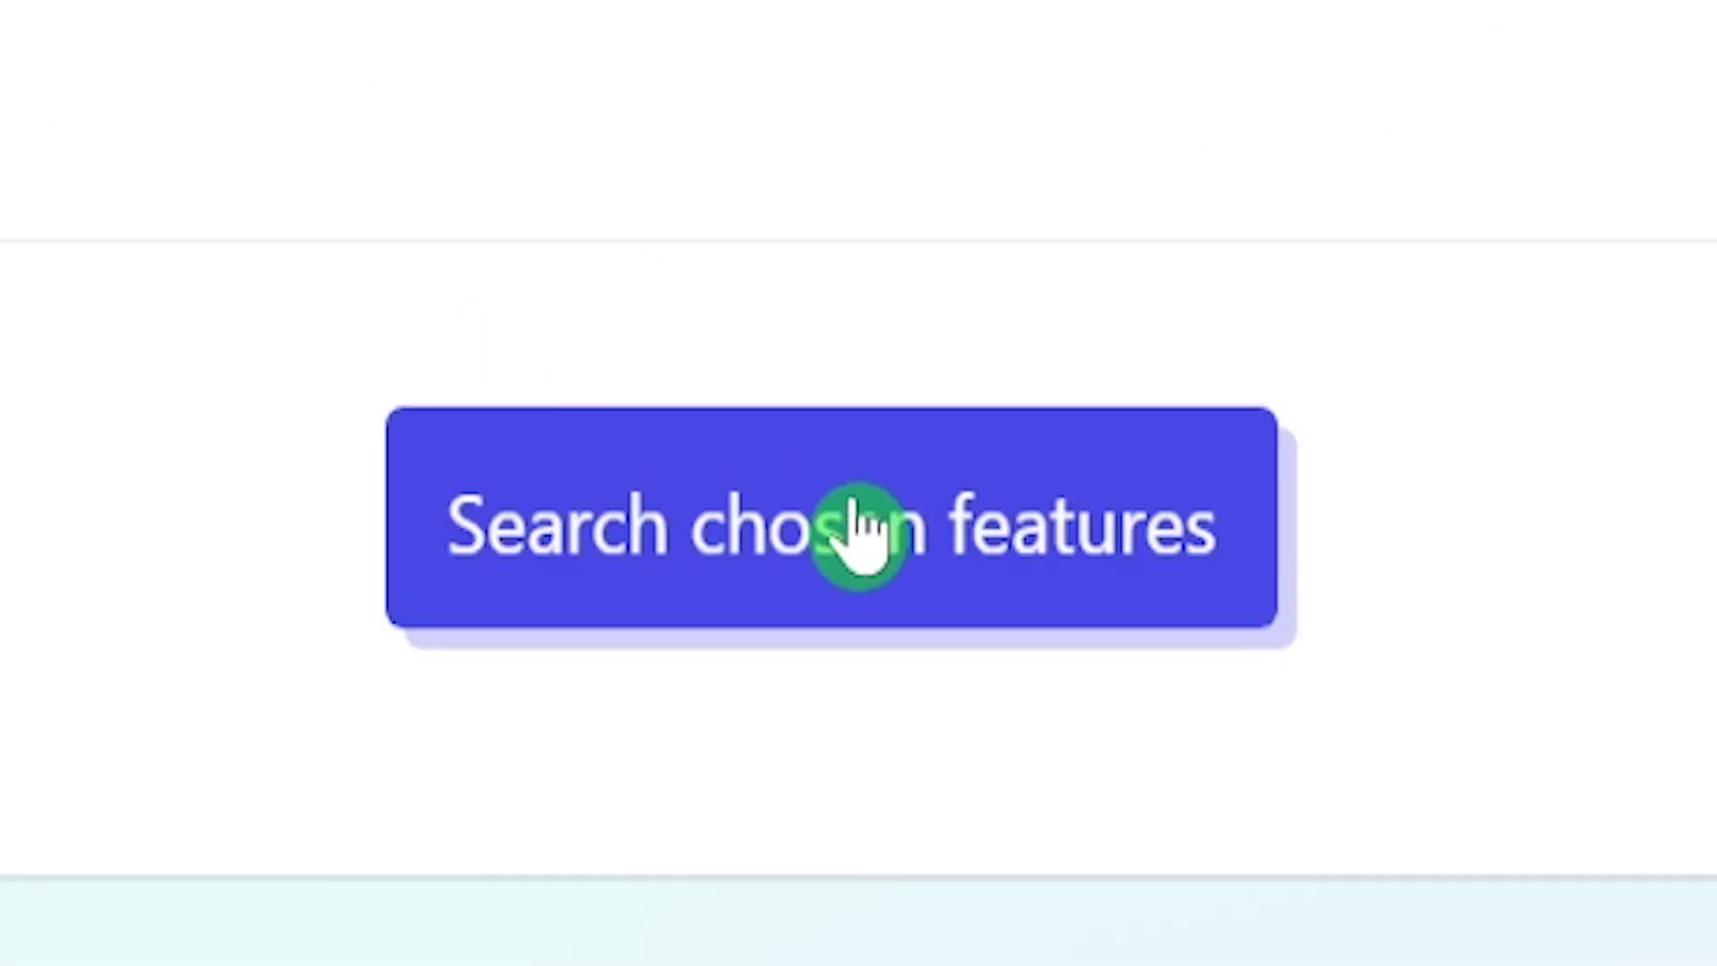
pyautogui.click(858, 698)
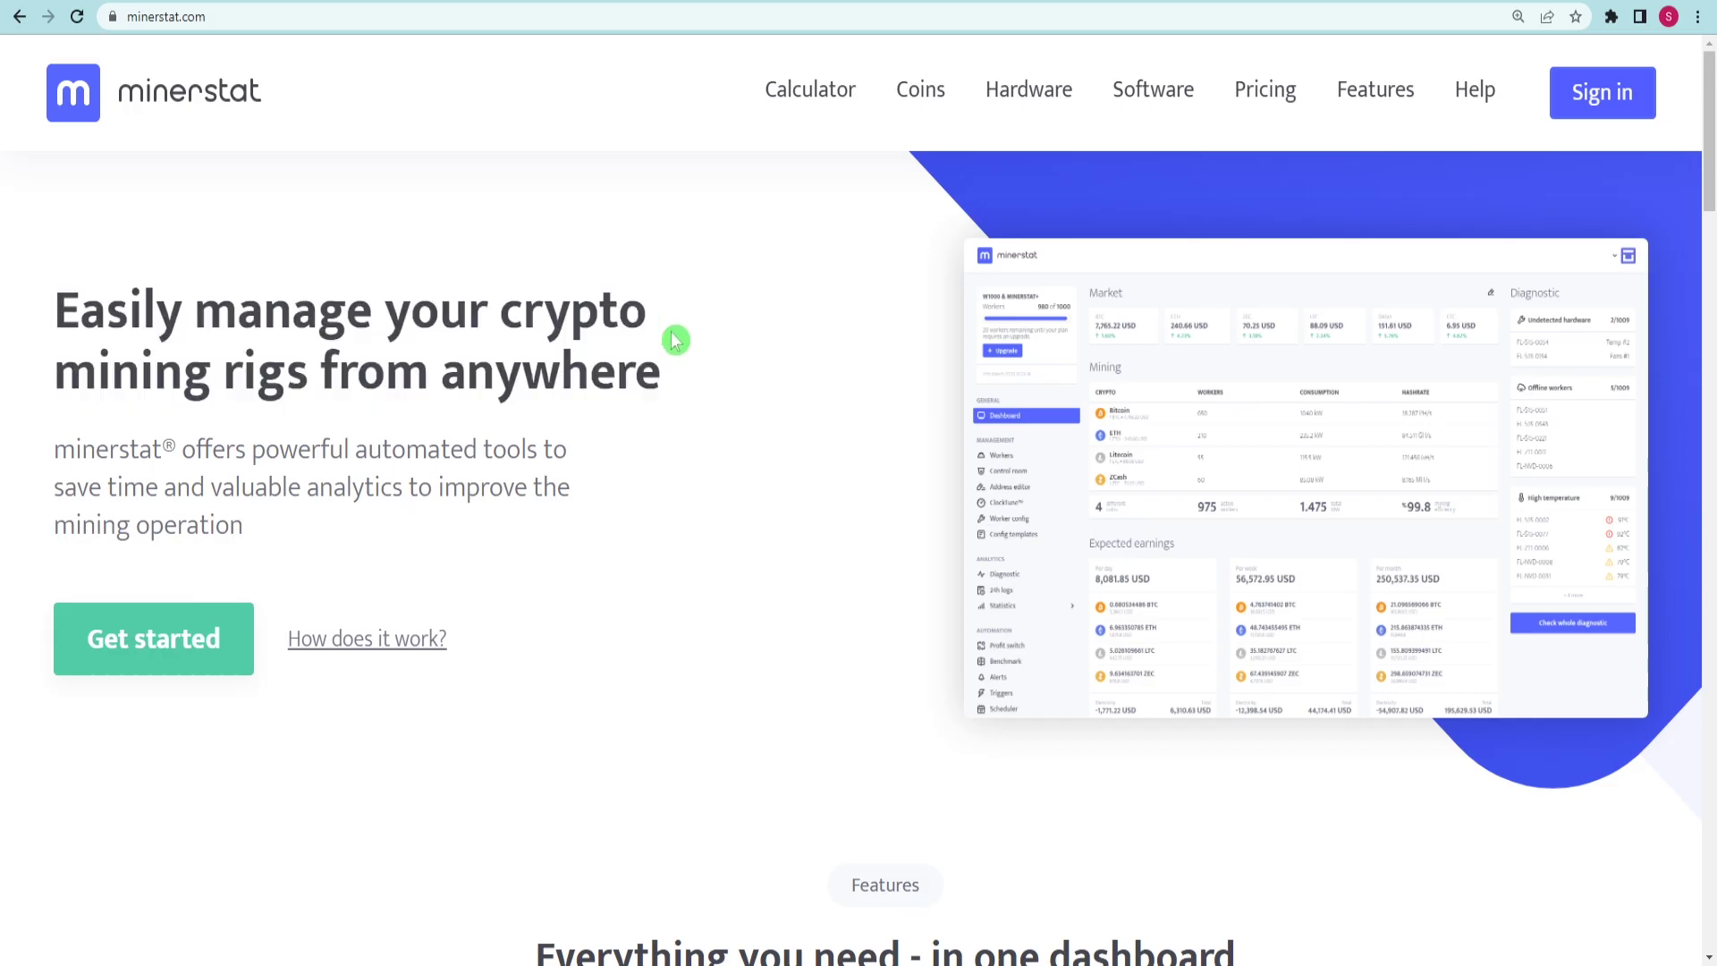
pyautogui.click(736, 367)
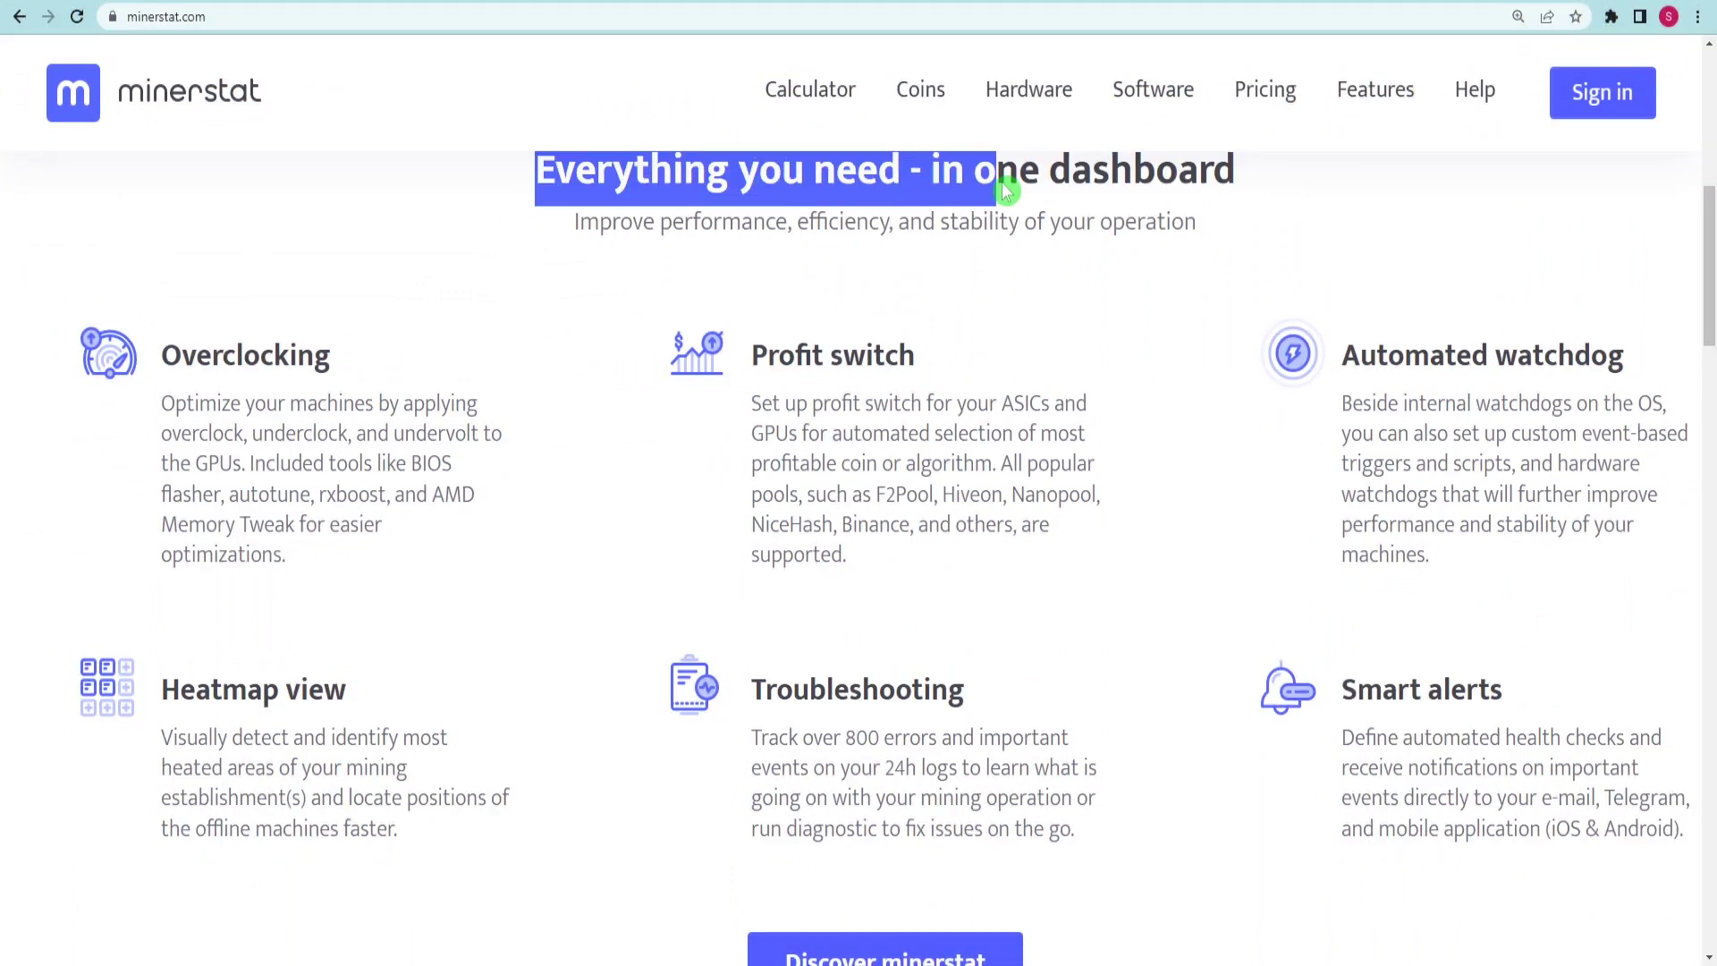
pyautogui.scroll(1, 1712, 268)
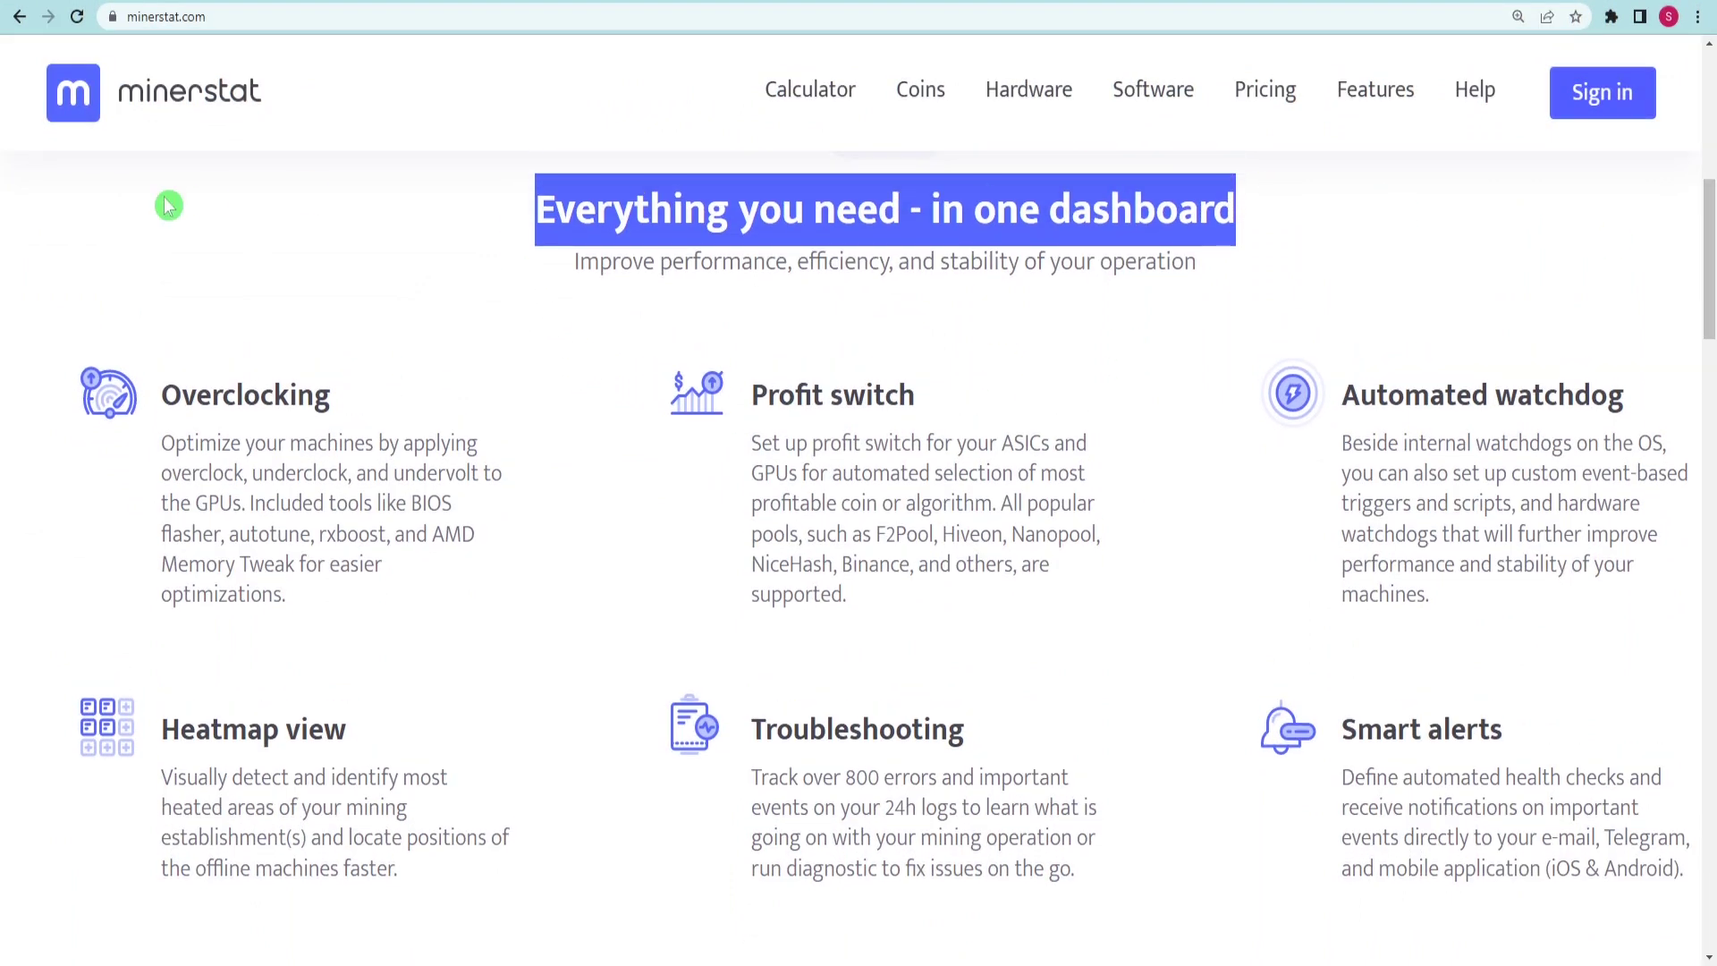
pyautogui.click(612, 9)
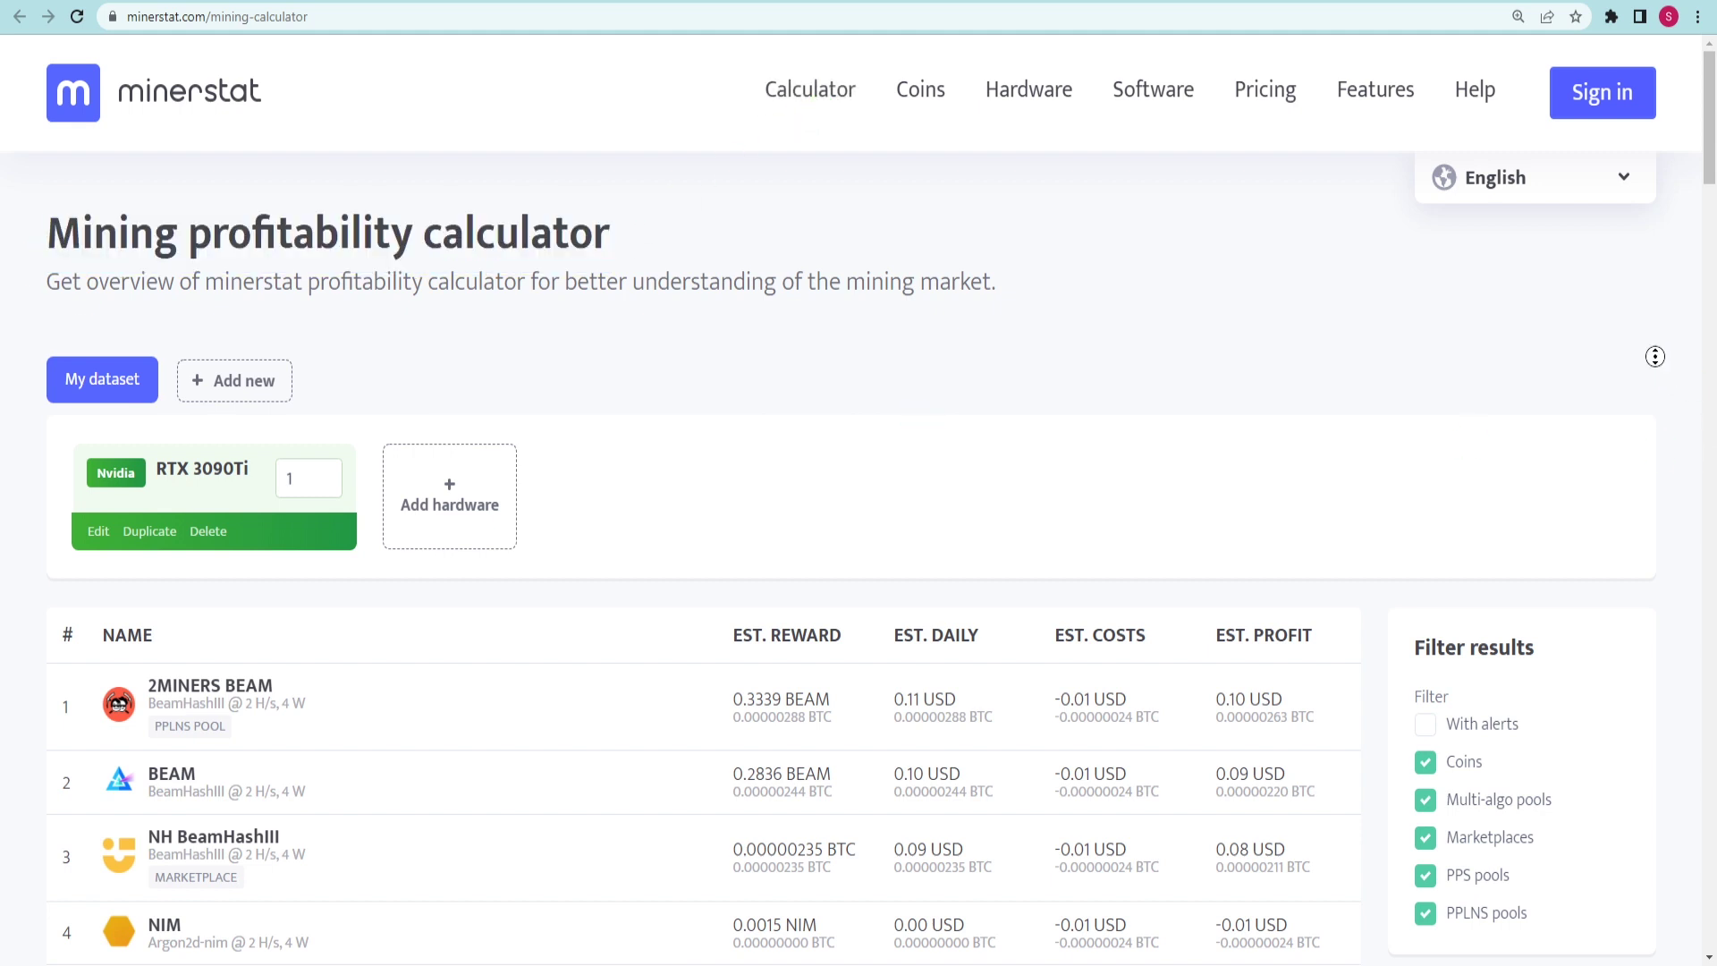
pyautogui.scroll(-3, 1655, 355)
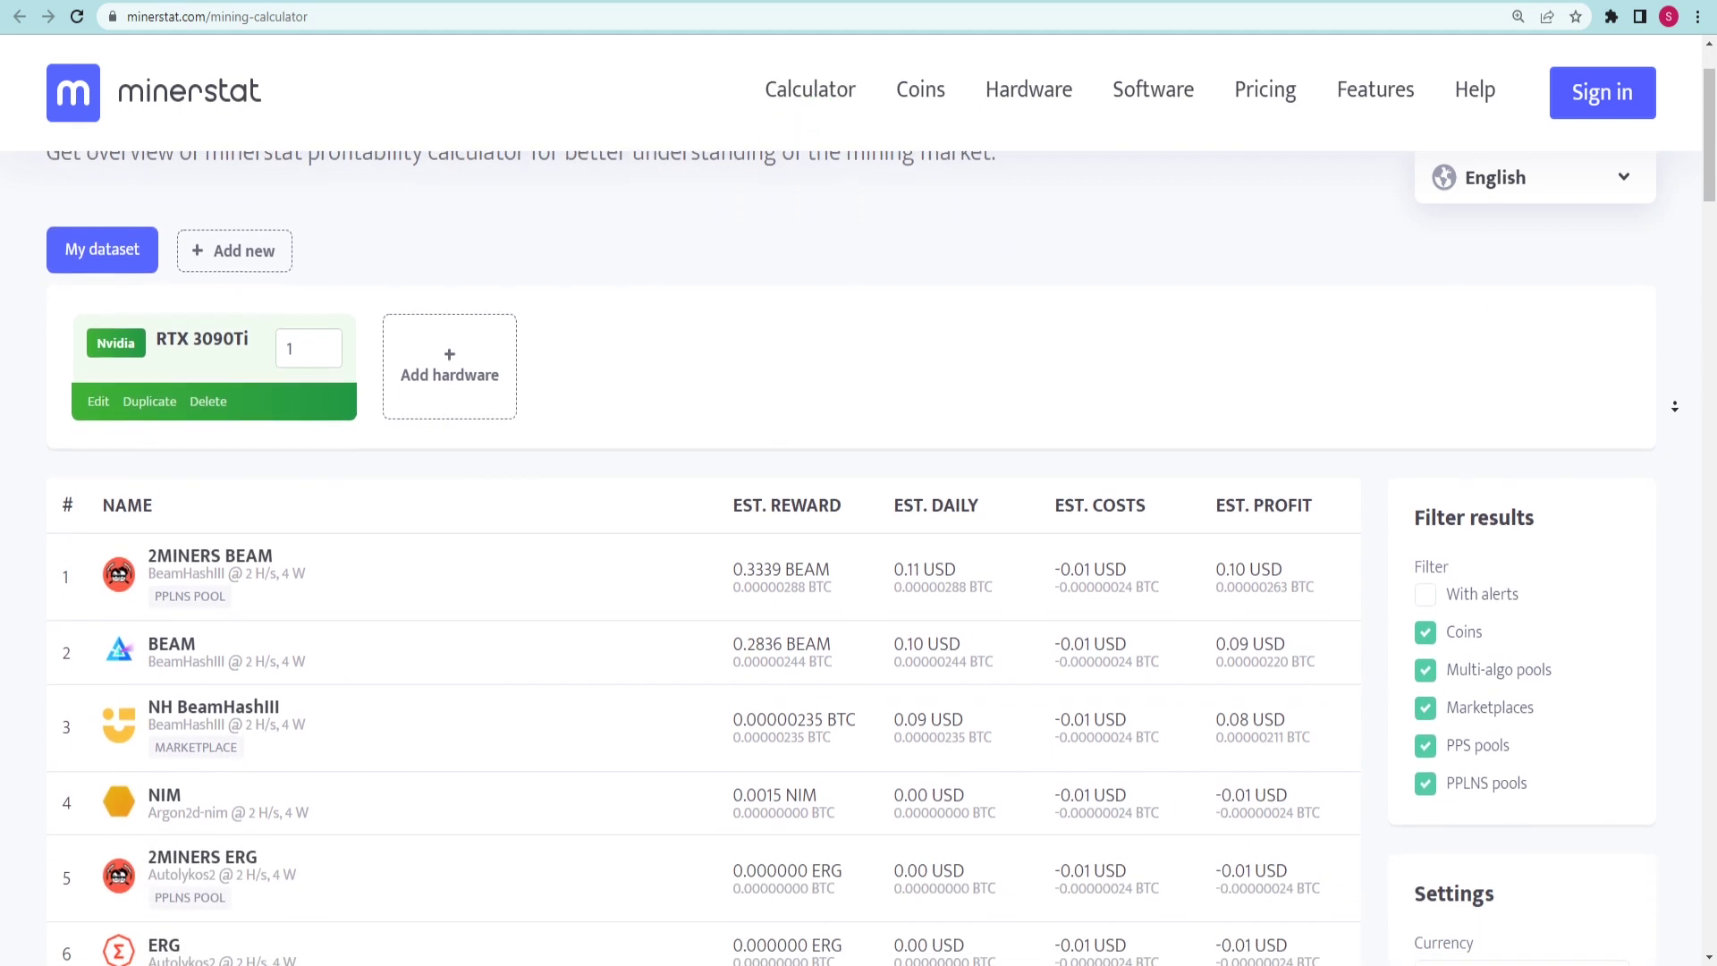
pyautogui.scroll(-3, 1674, 406)
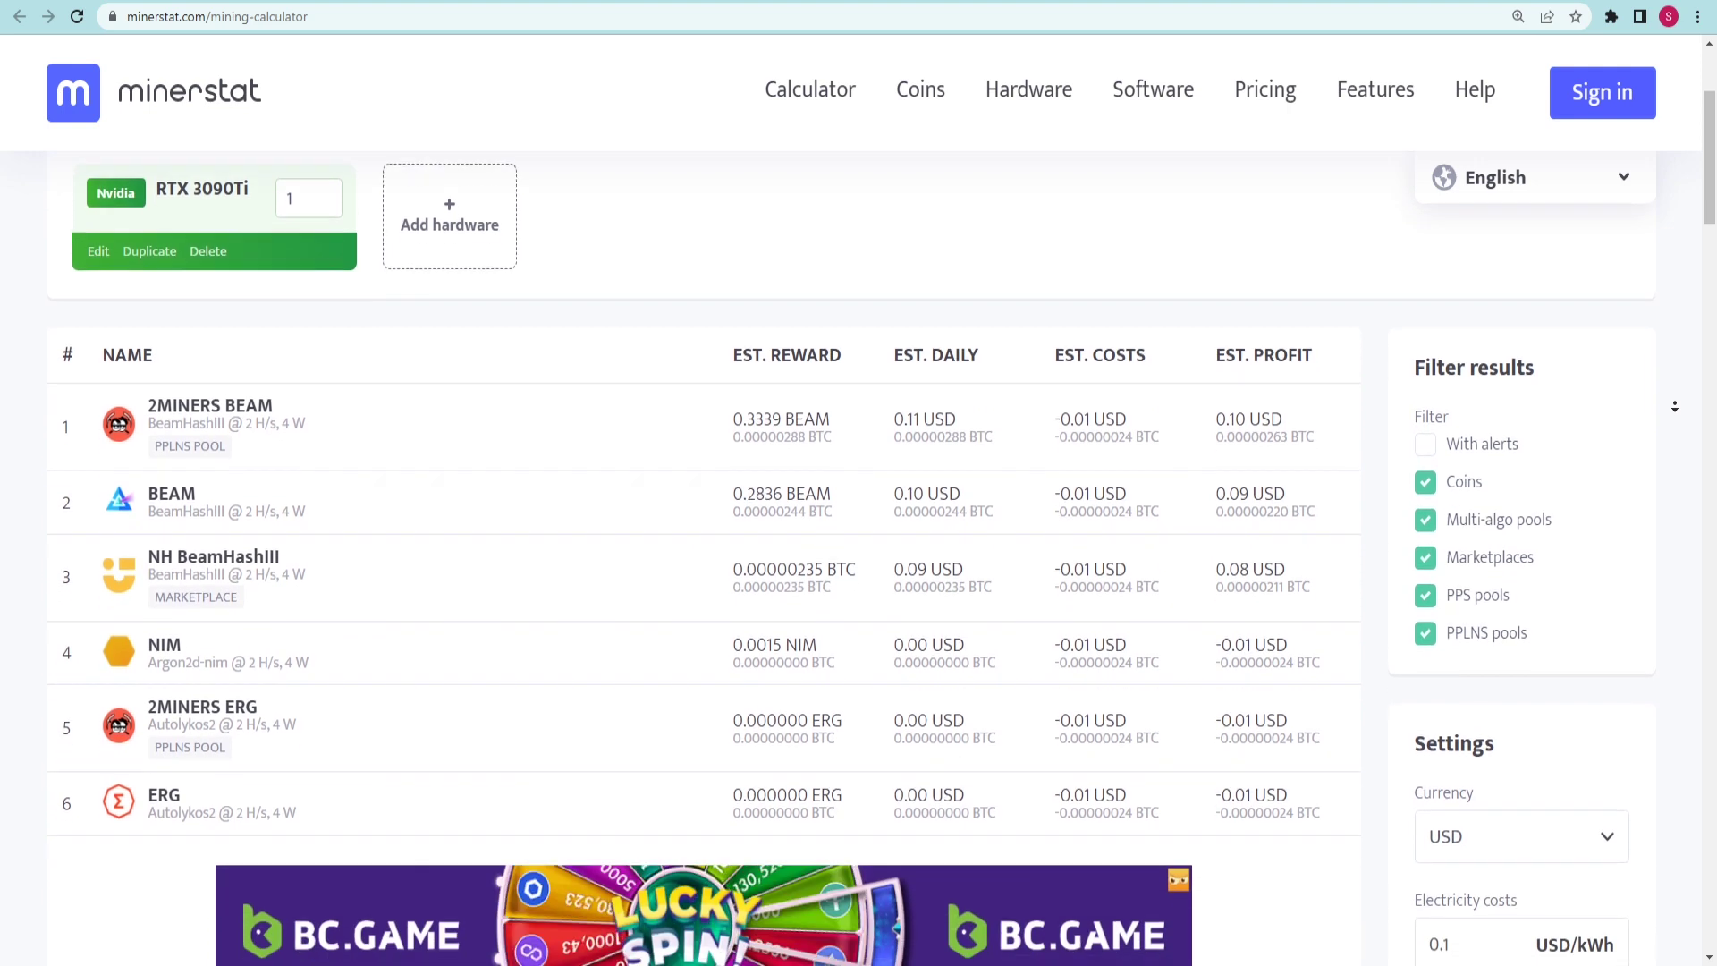
pyautogui.scroll(-1, 1673, 405)
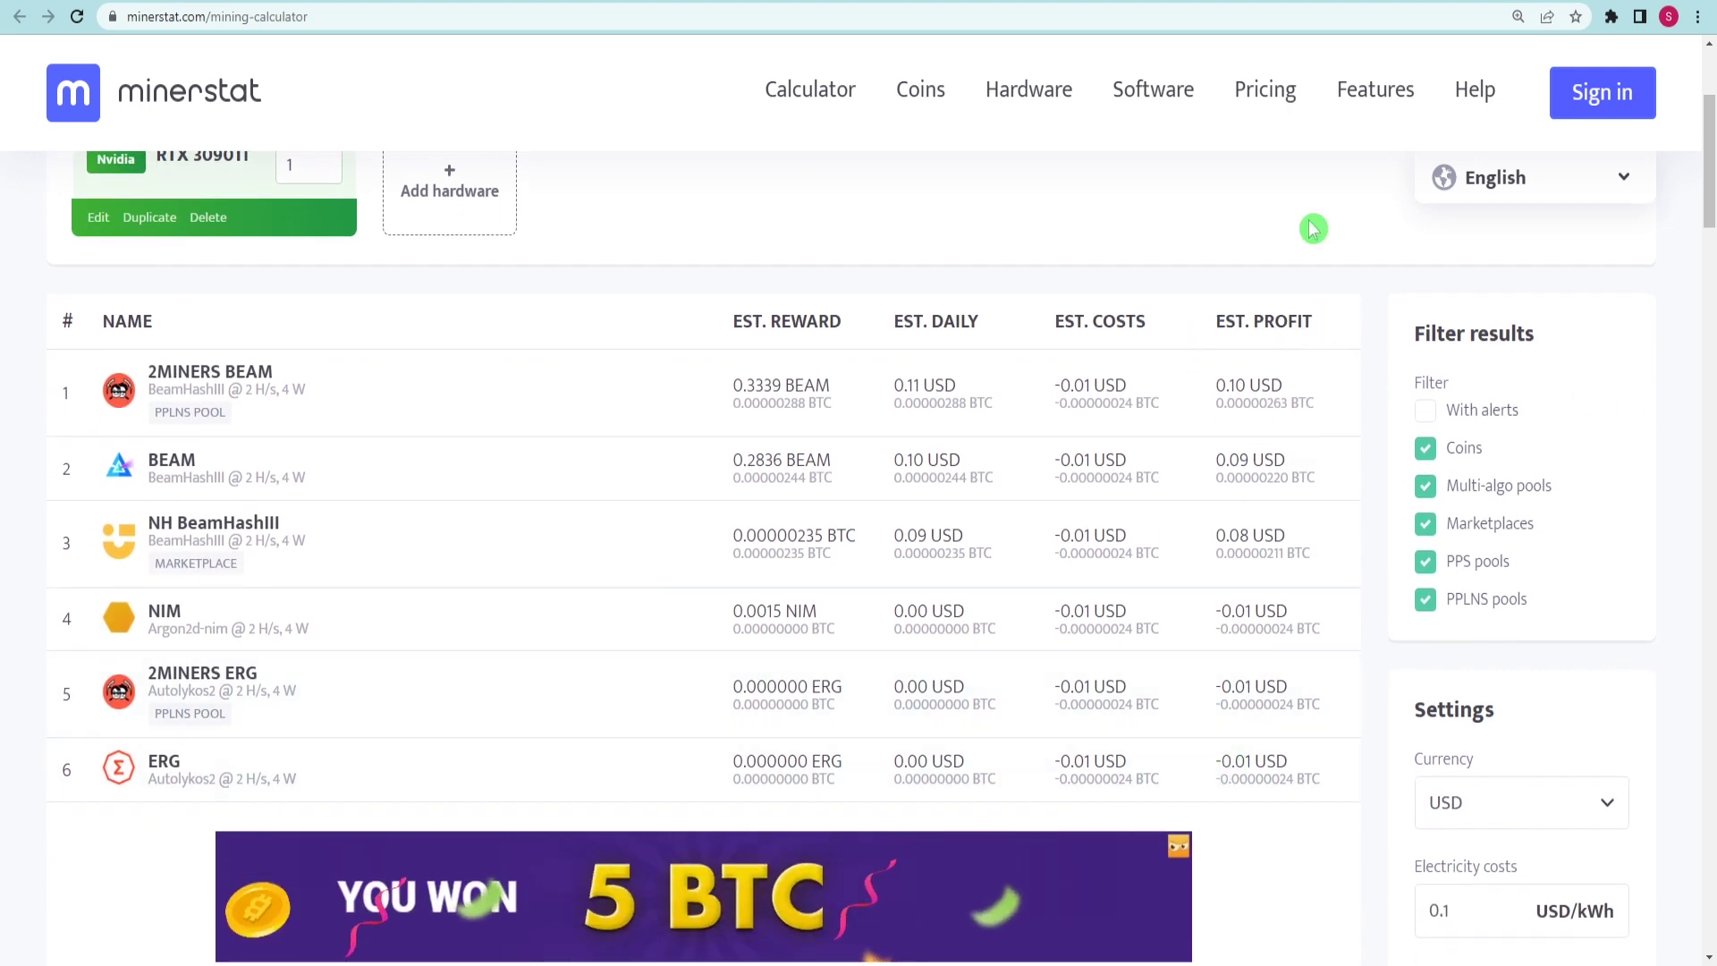
pyautogui.scroll(5, 1675, 477)
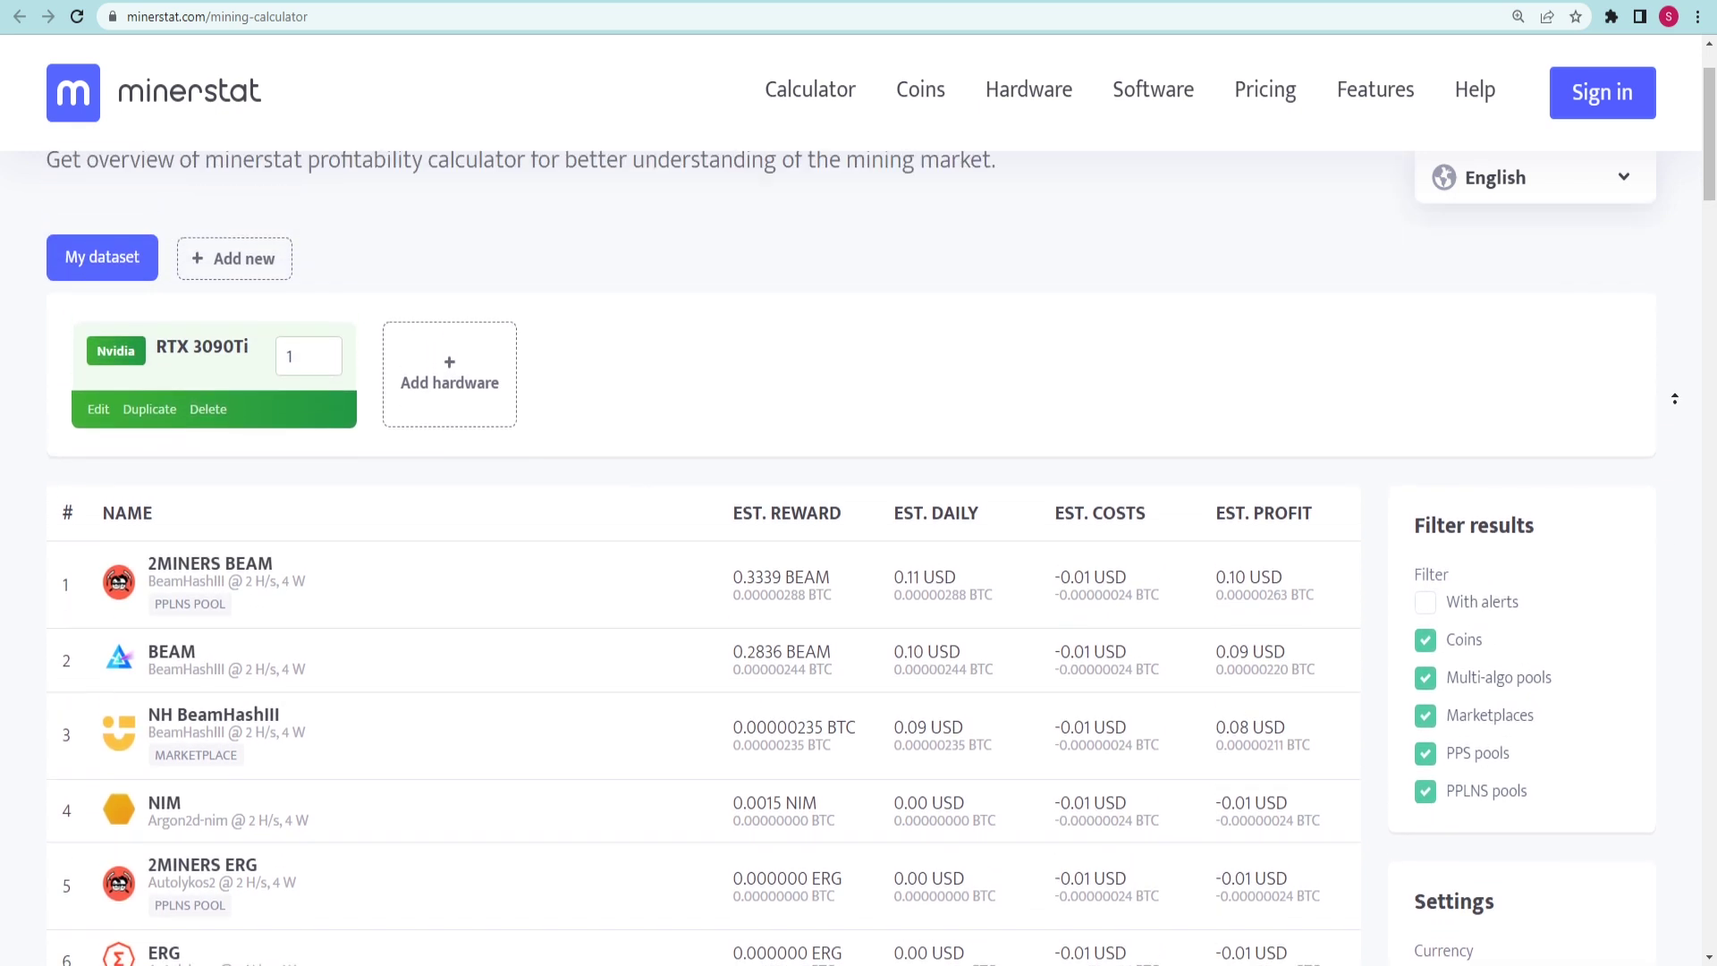
pyautogui.scroll(1, 1673, 400)
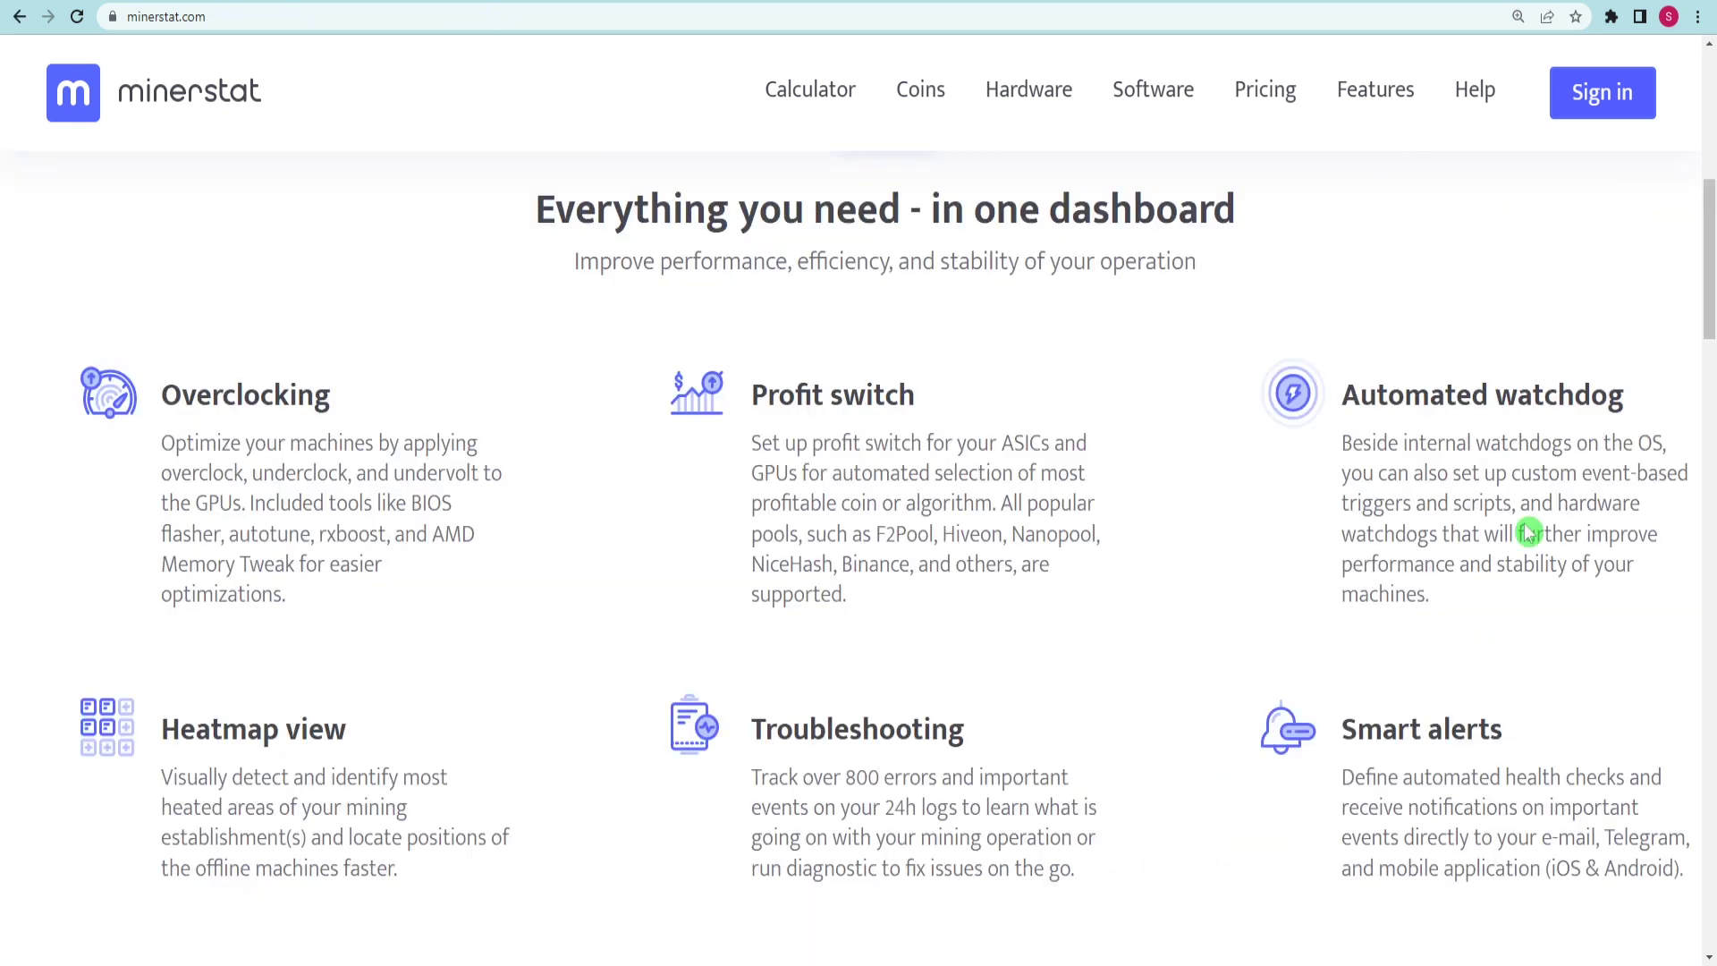
pyautogui.scroll(-2, 1678, 323)
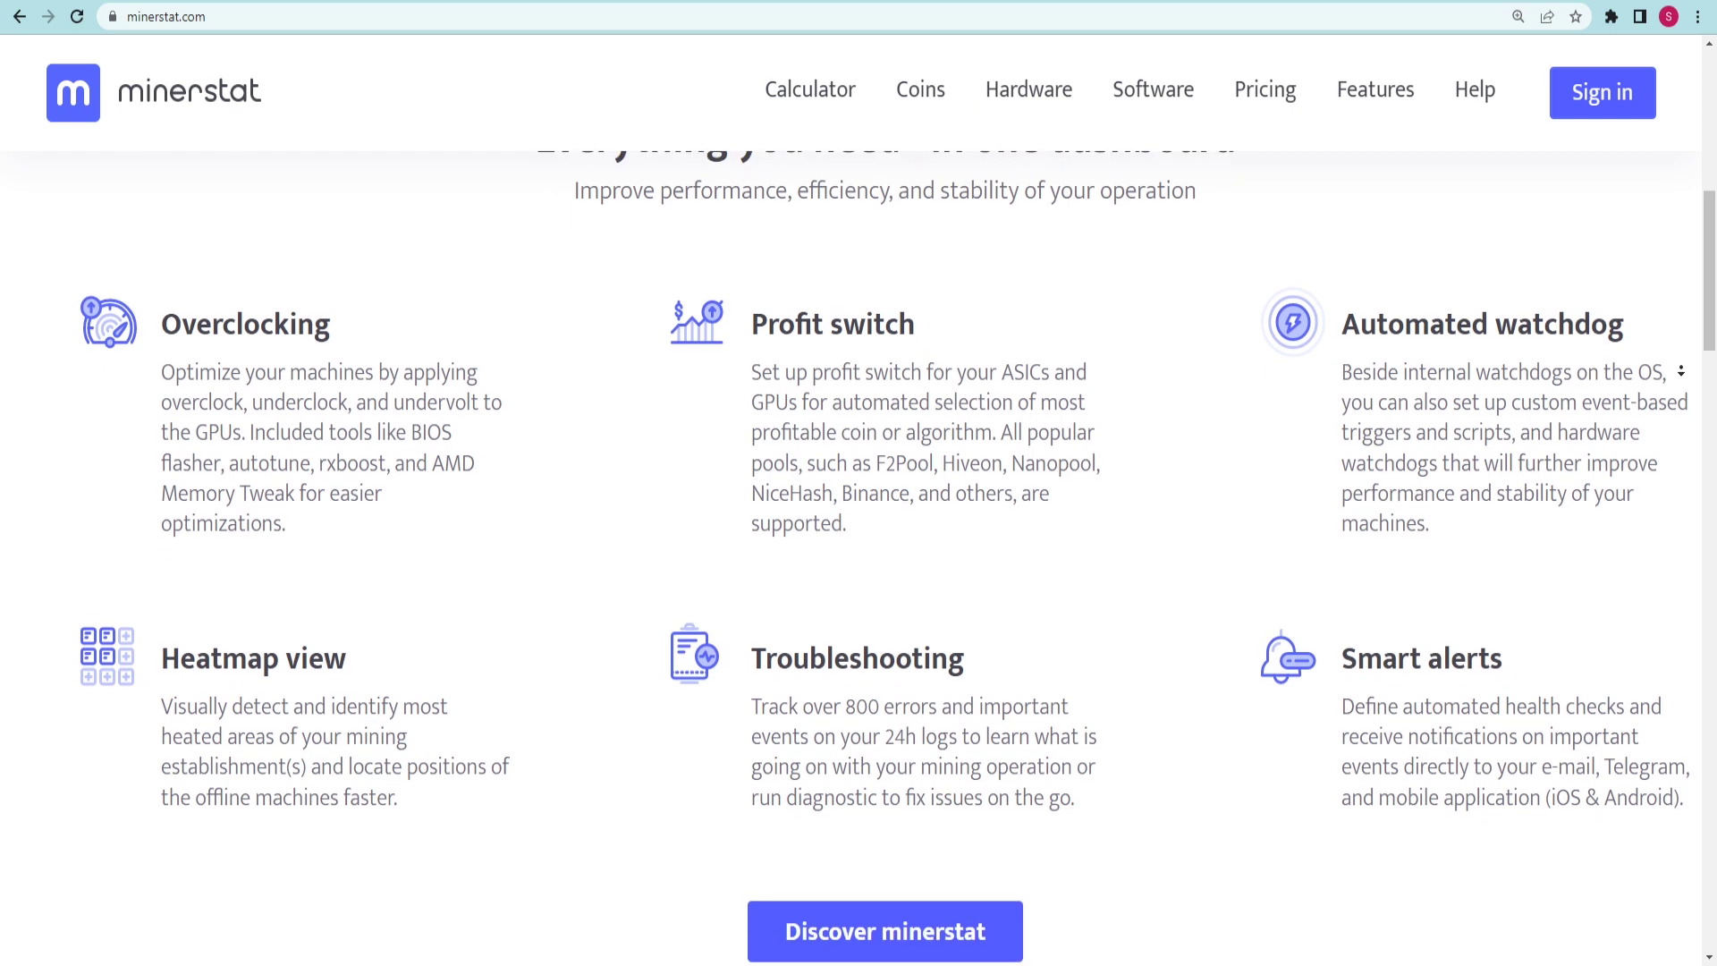
pyautogui.scroll(-1, 1681, 368)
pyautogui.scroll(-1, 1683, 369)
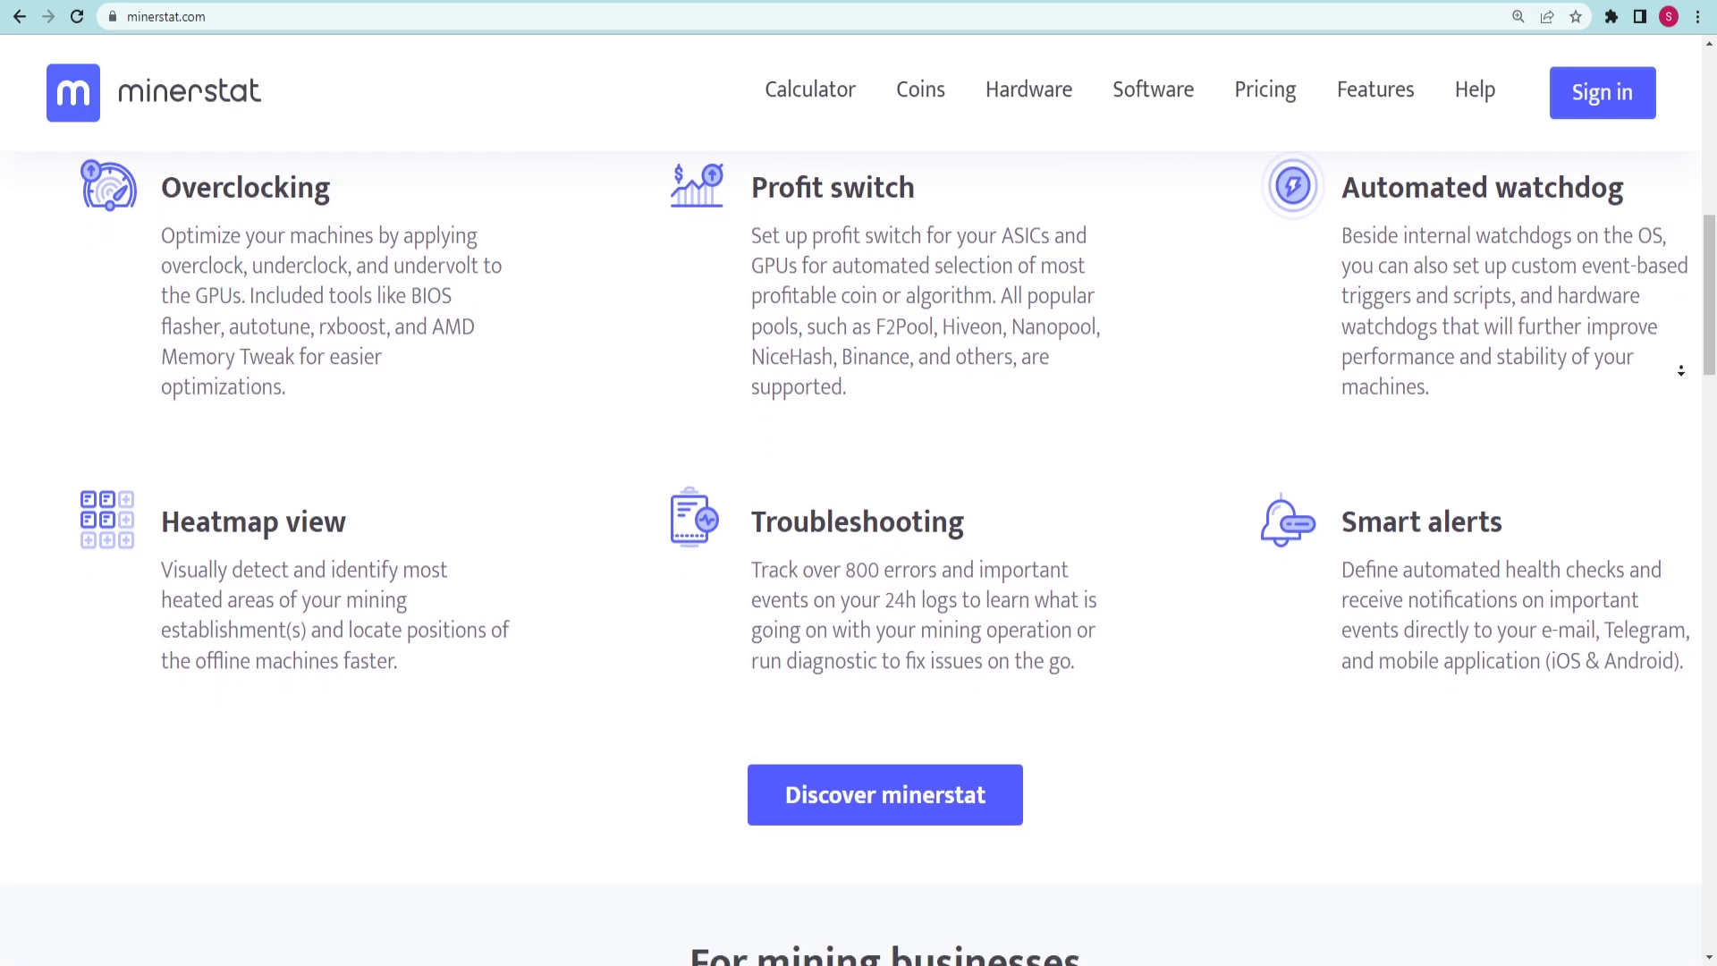
pyautogui.scroll(-1, 1682, 369)
pyautogui.scroll(-1, 1683, 368)
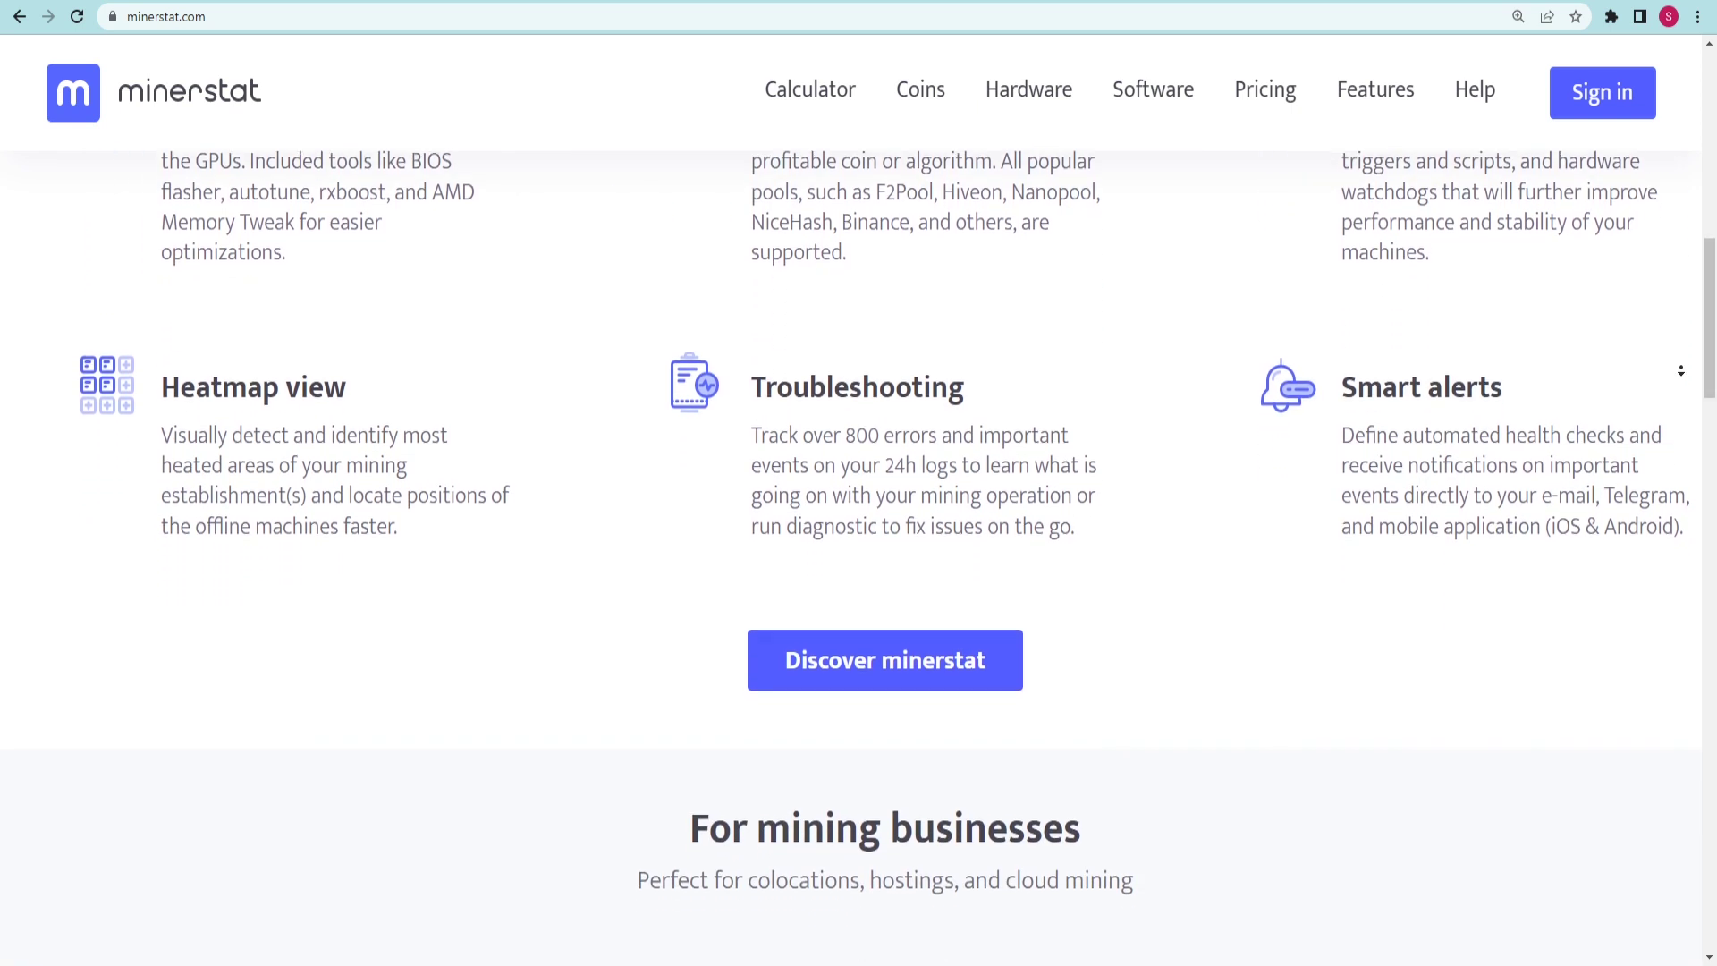
pyautogui.scroll(-1, 1683, 369)
pyautogui.scroll(-1, 1682, 369)
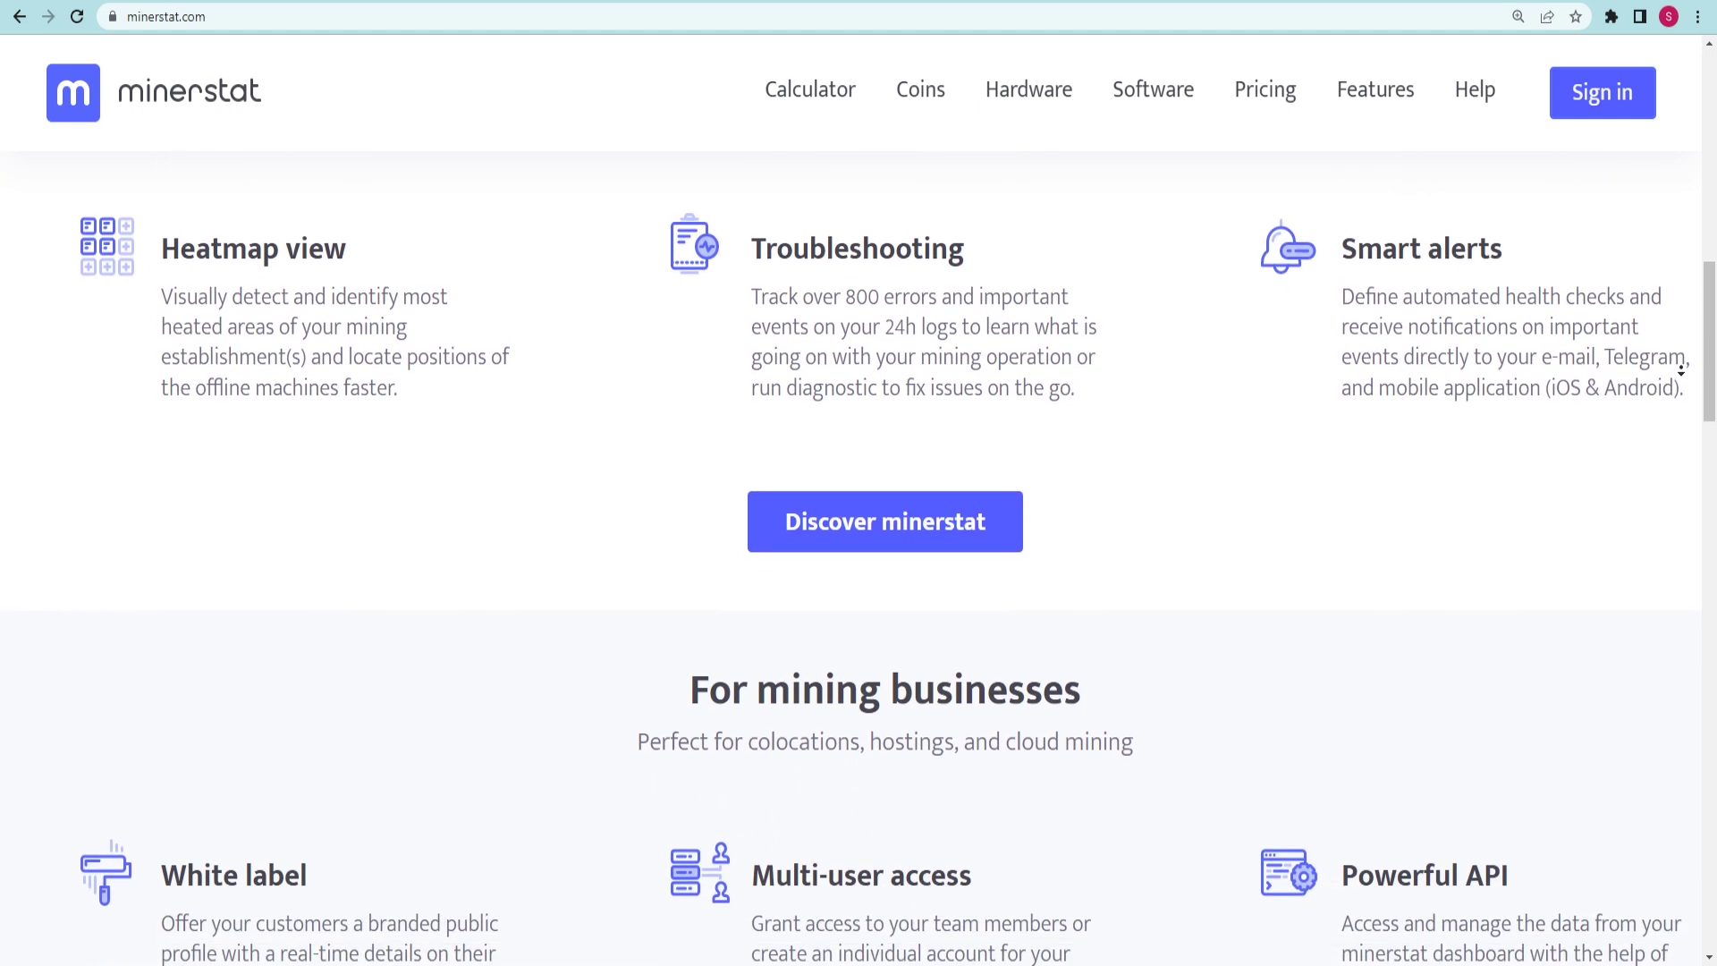
pyautogui.scroll(-1, 1682, 369)
pyautogui.scroll(-1, 1682, 369)
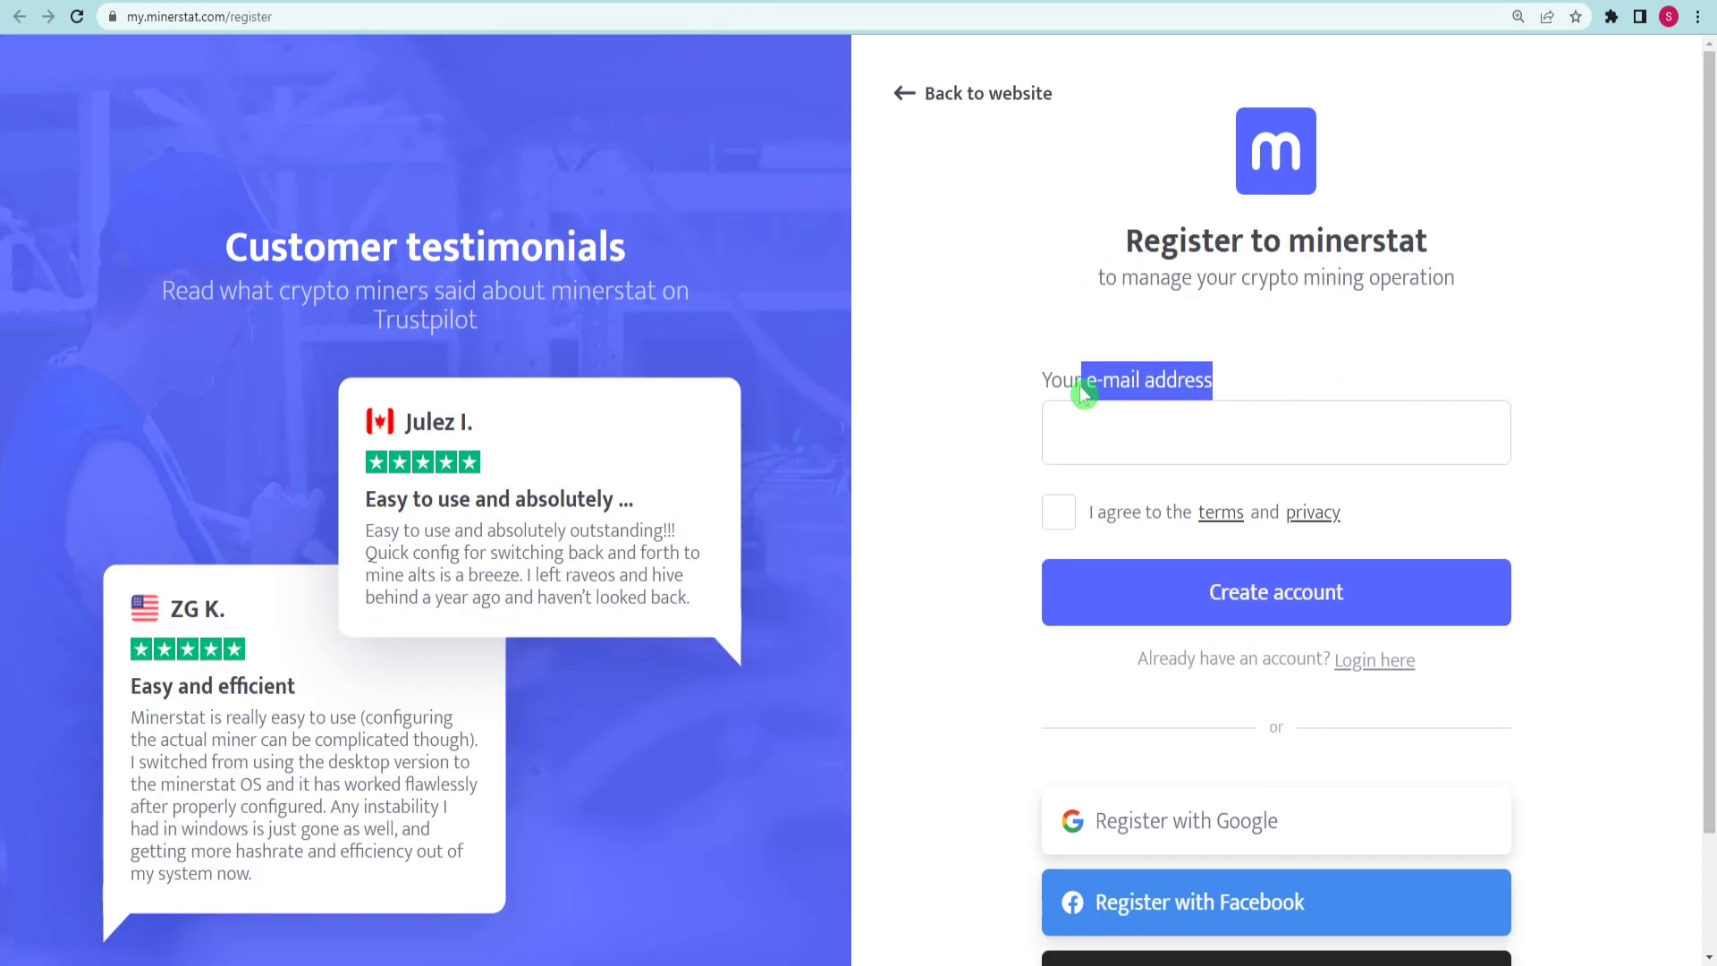
pyautogui.scroll(-2, 1287, 766)
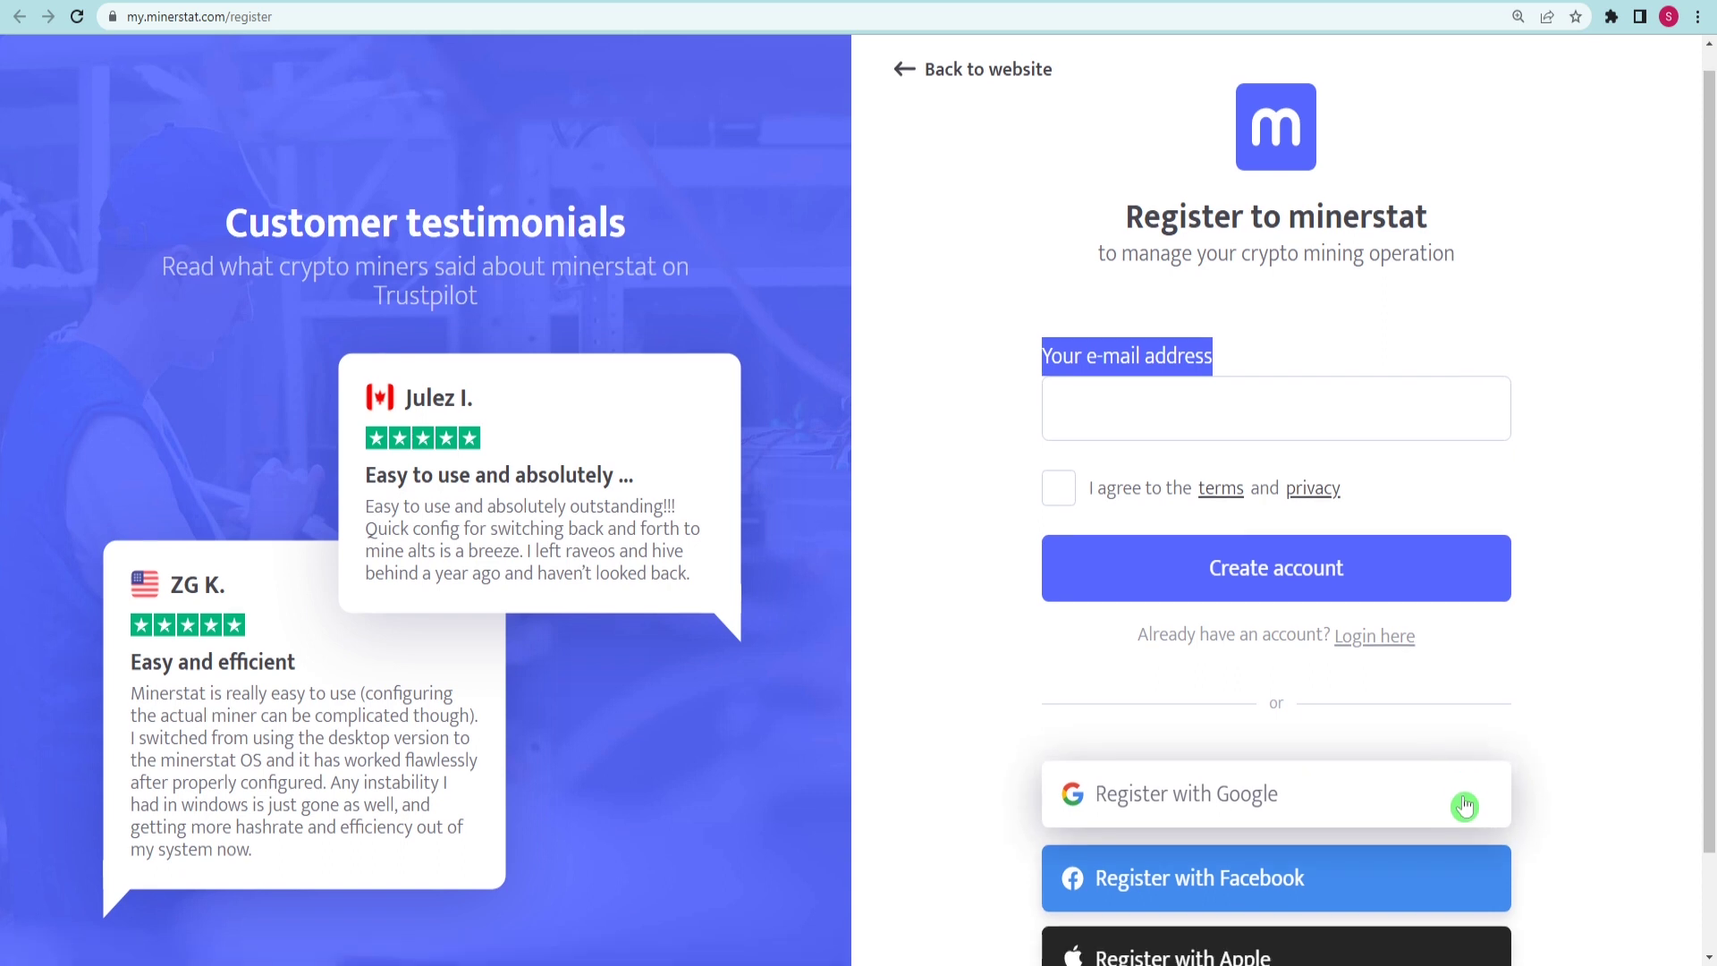
pyautogui.scroll(1, 1224, 680)
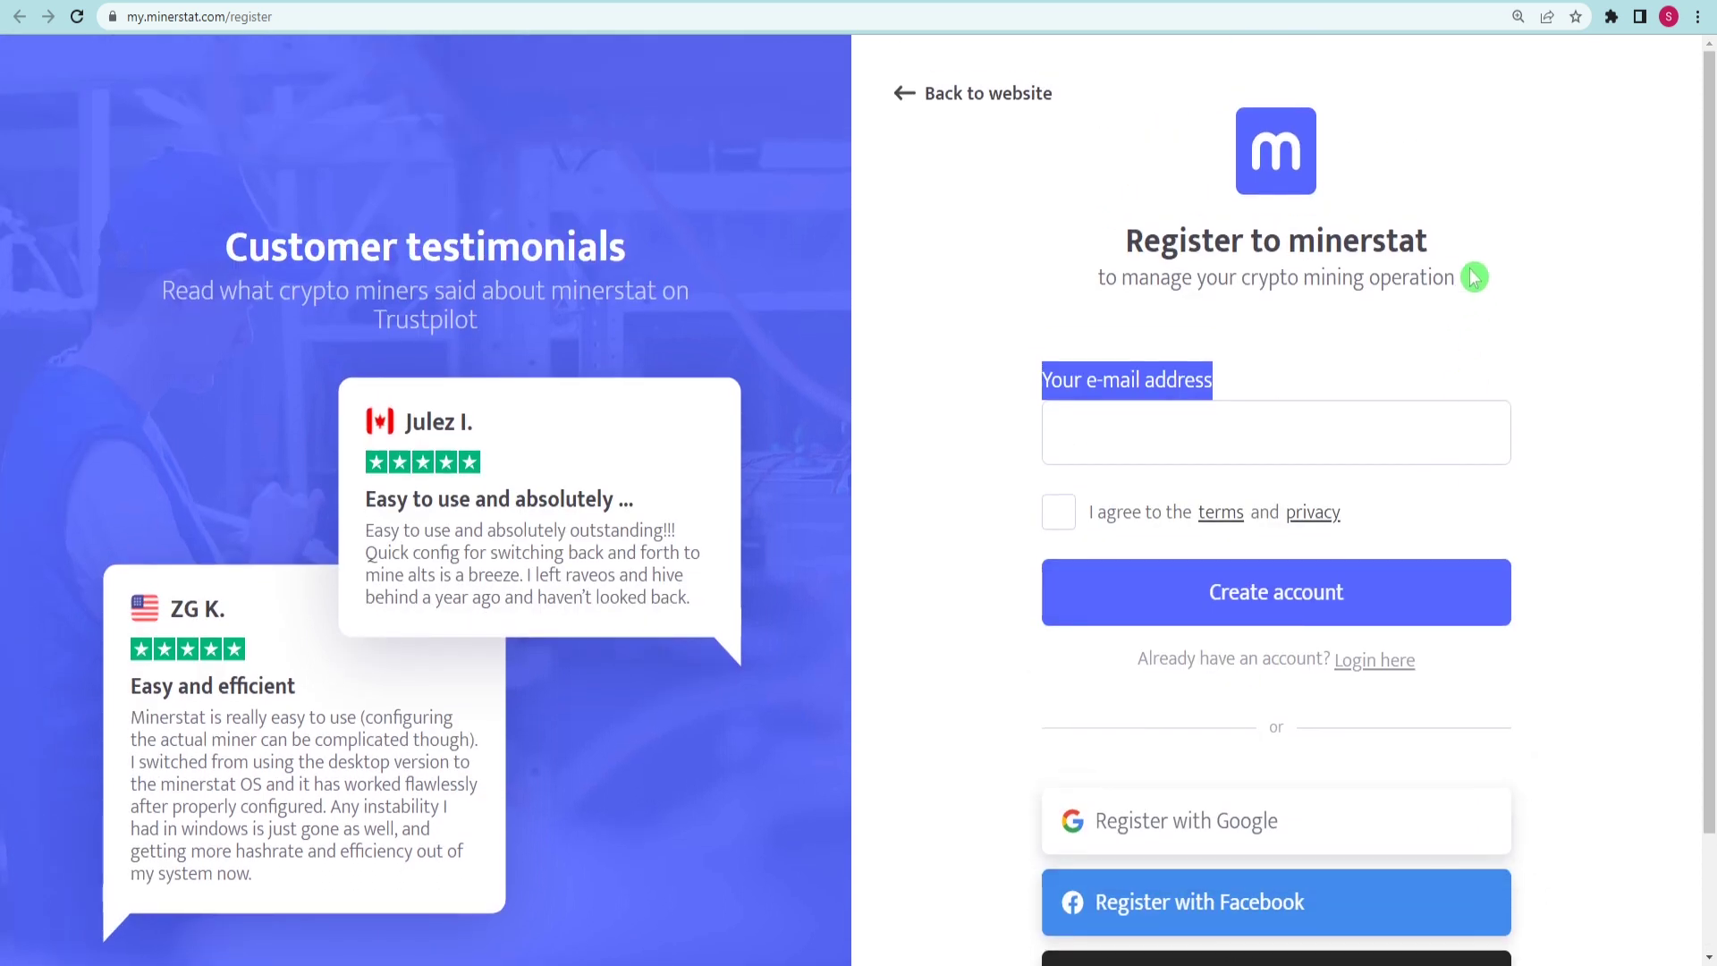
# Highlight the Register to minerstat heading and the Access key label on the login page
pyautogui.moveTo(1475, 278); pyautogui.dragTo(1124, 255)
pyautogui.click(1033, 254)
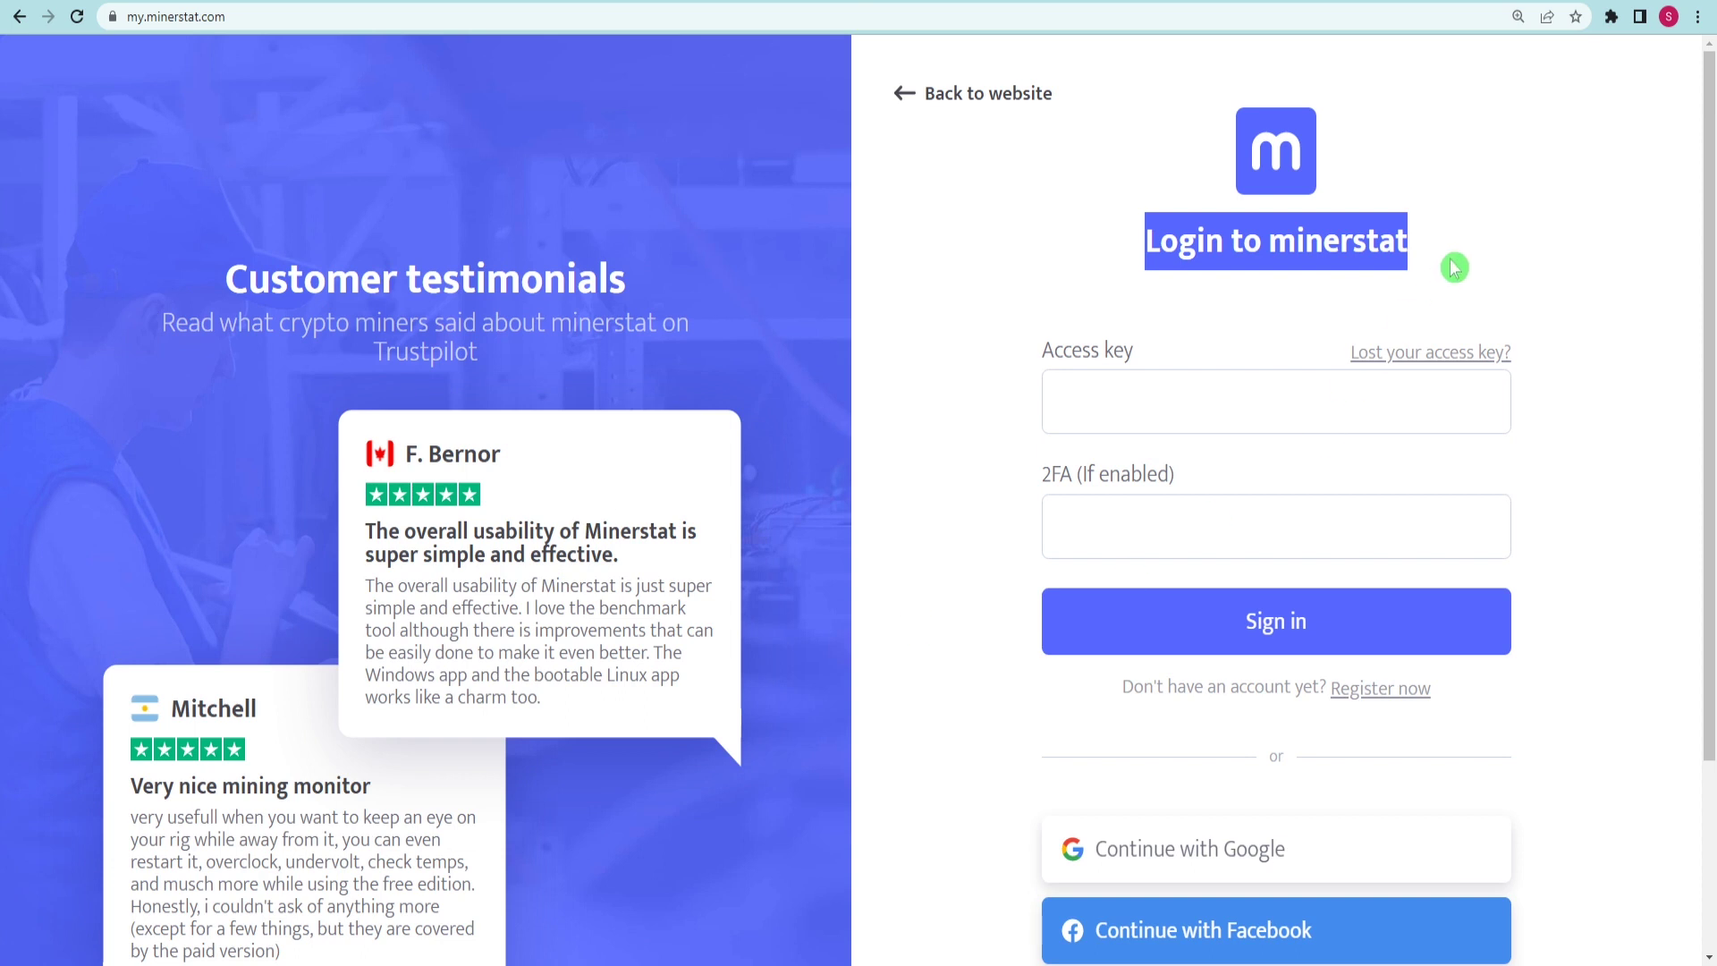
pyautogui.click(1535, 311)
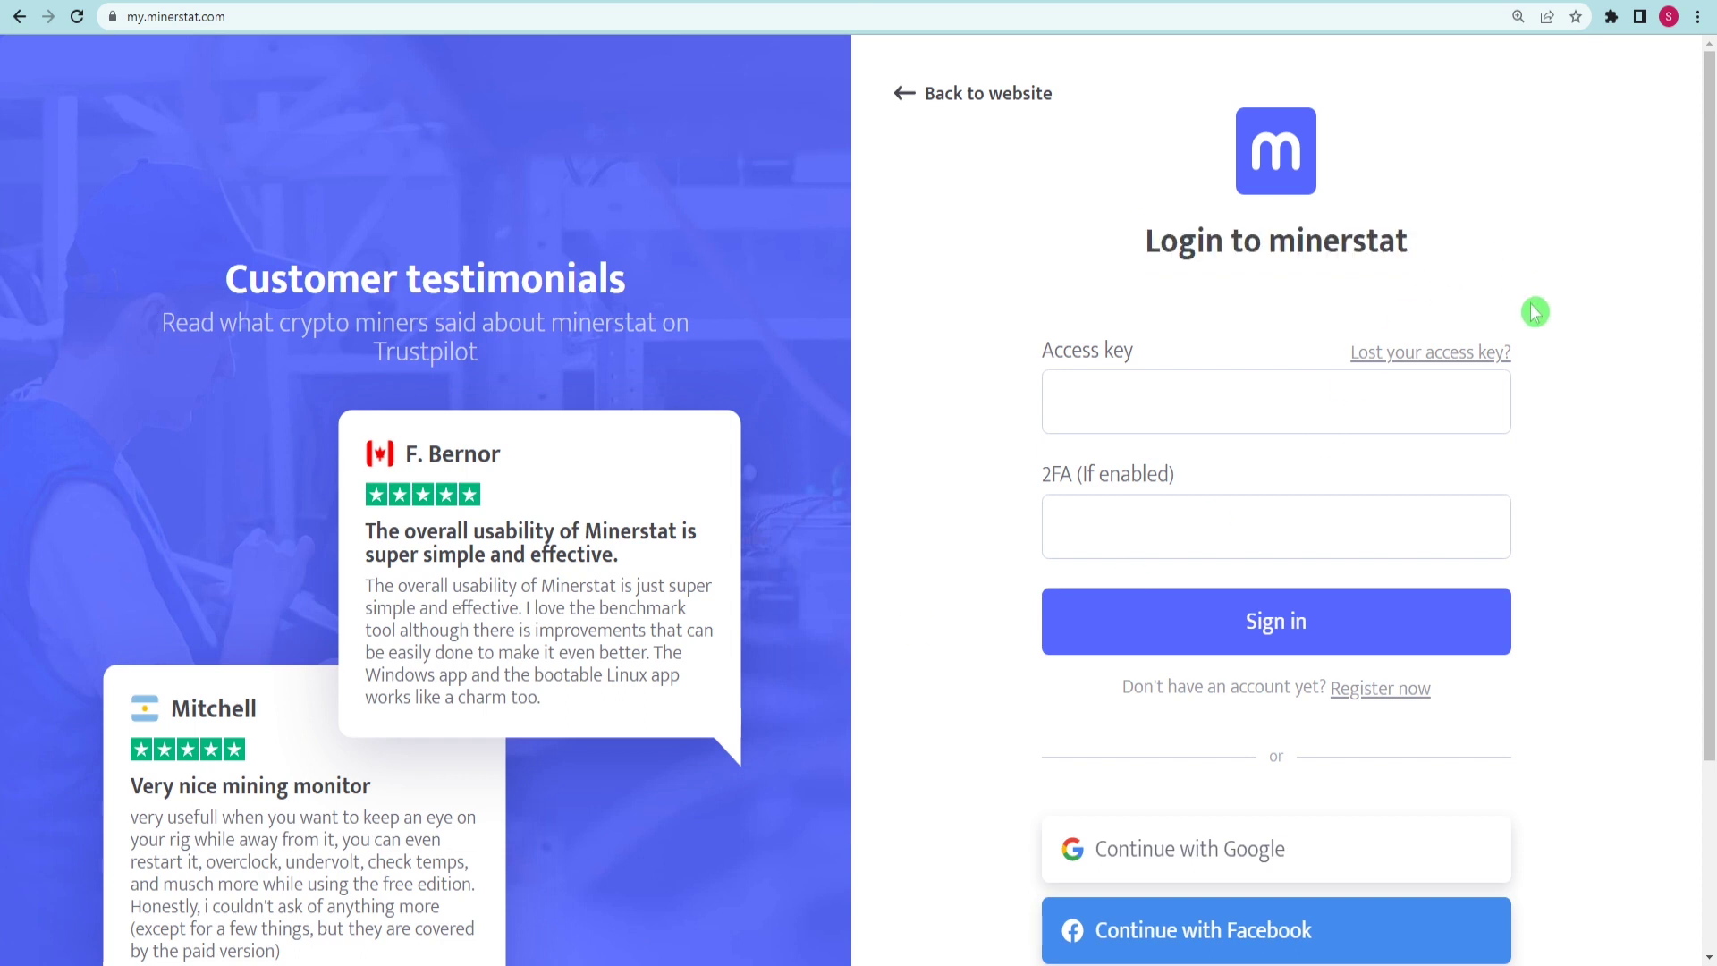
pyautogui.moveTo(1283, 353); pyautogui.dragTo(1026, 350)
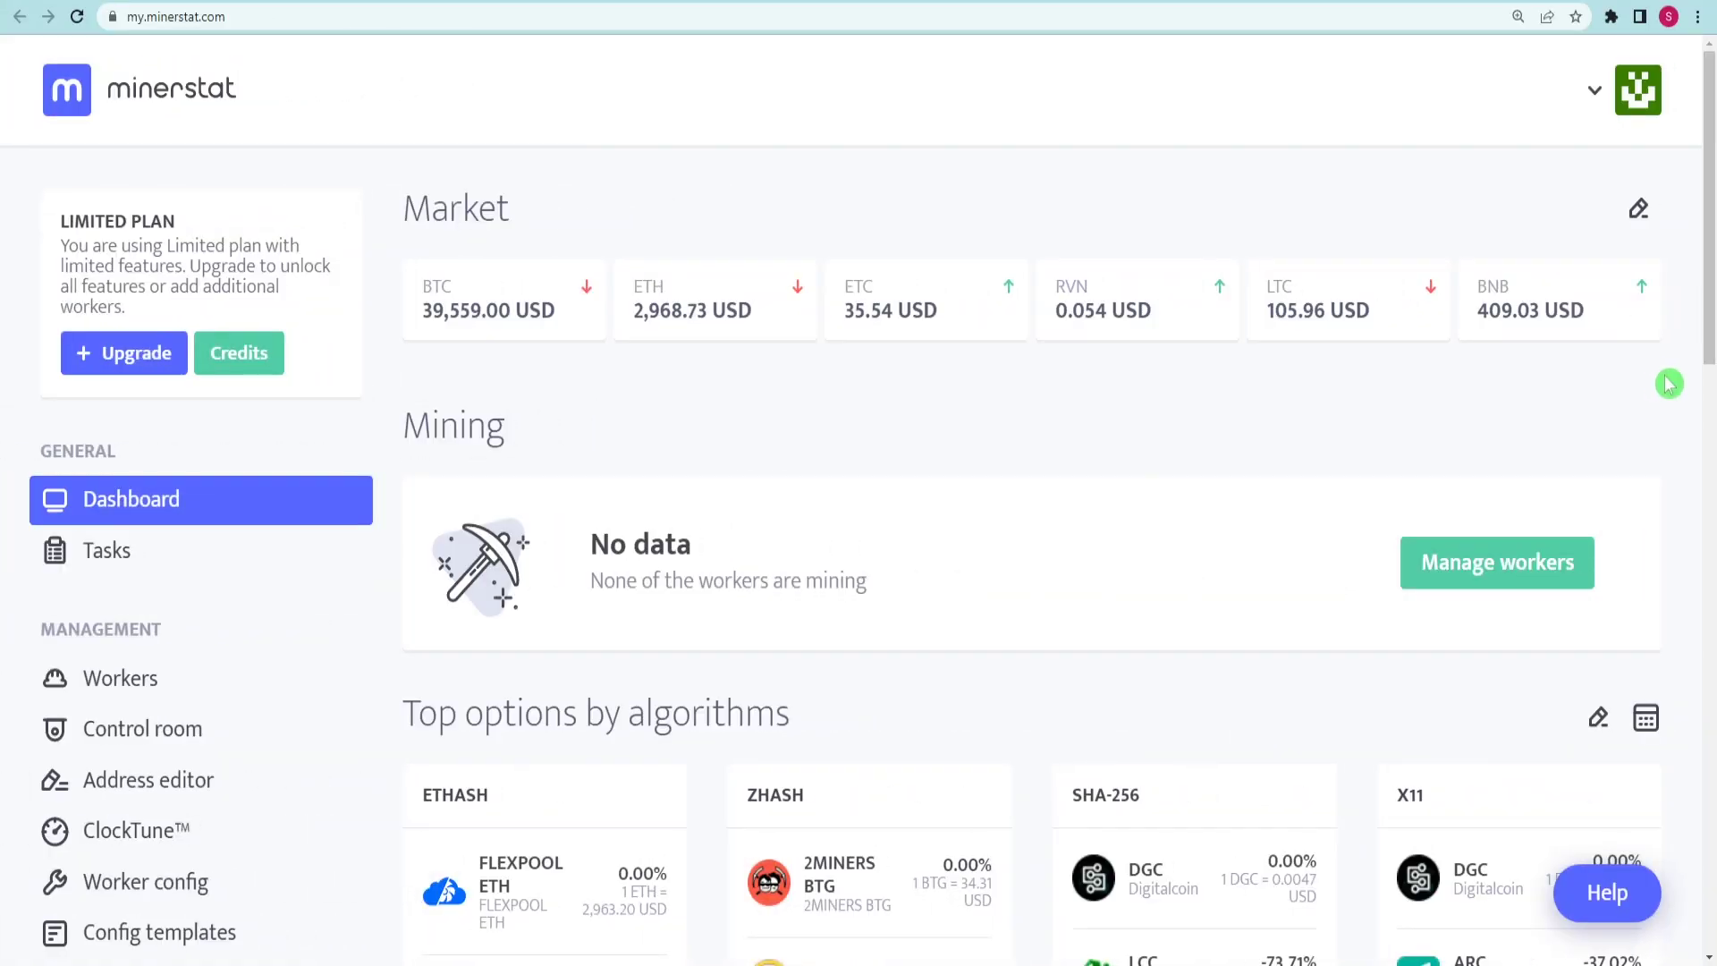
pyautogui.scroll(-2, 859, 536)
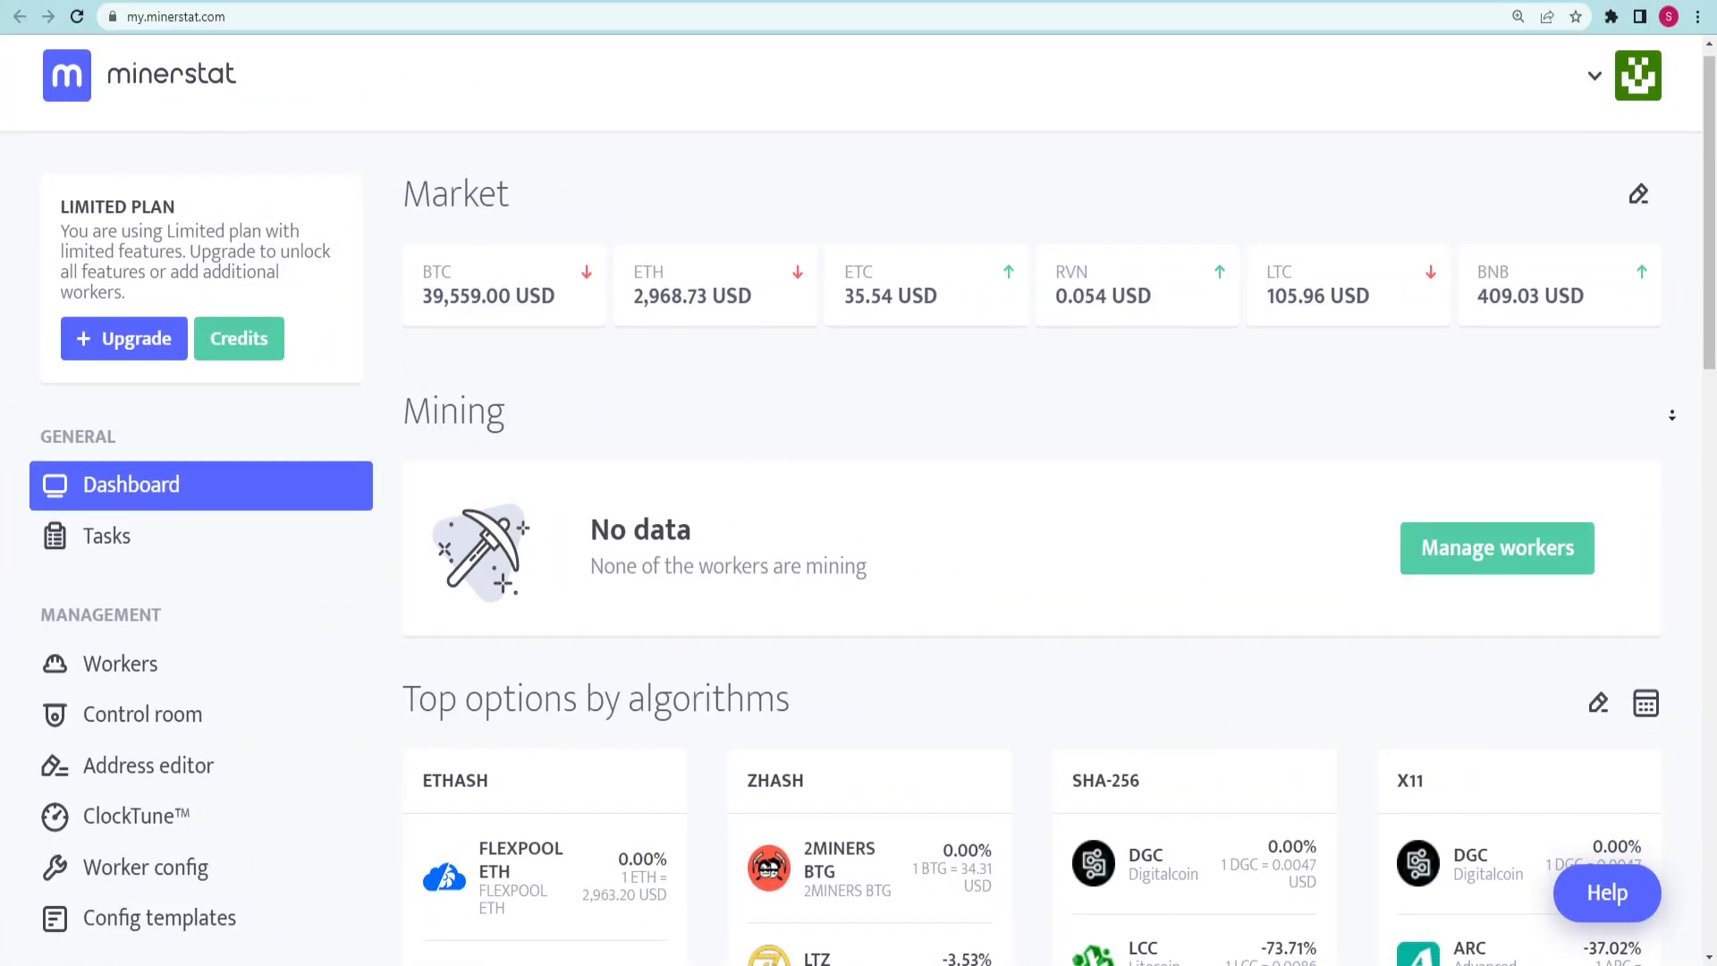
pyautogui.scroll(-2, 1677, 420)
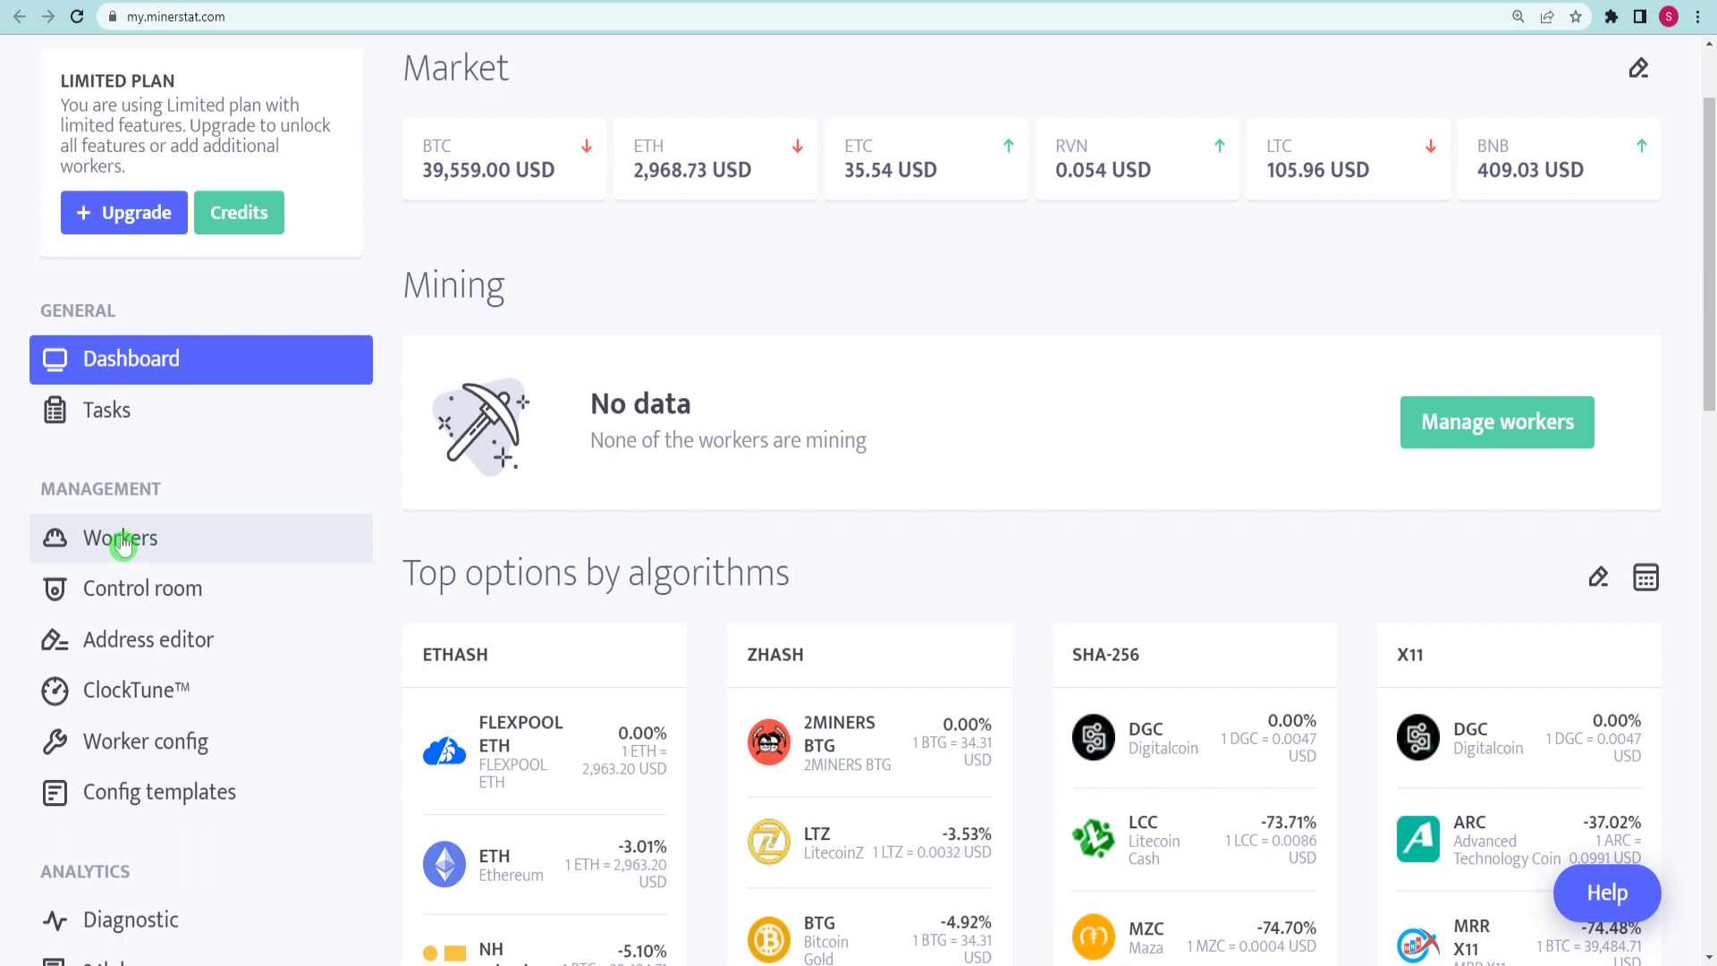
# Go to Workers and highlight the Select your hardware heading
pyautogui.click(124, 540)
pyautogui.moveTo(1195, 248); pyautogui.dragTo(850, 248)
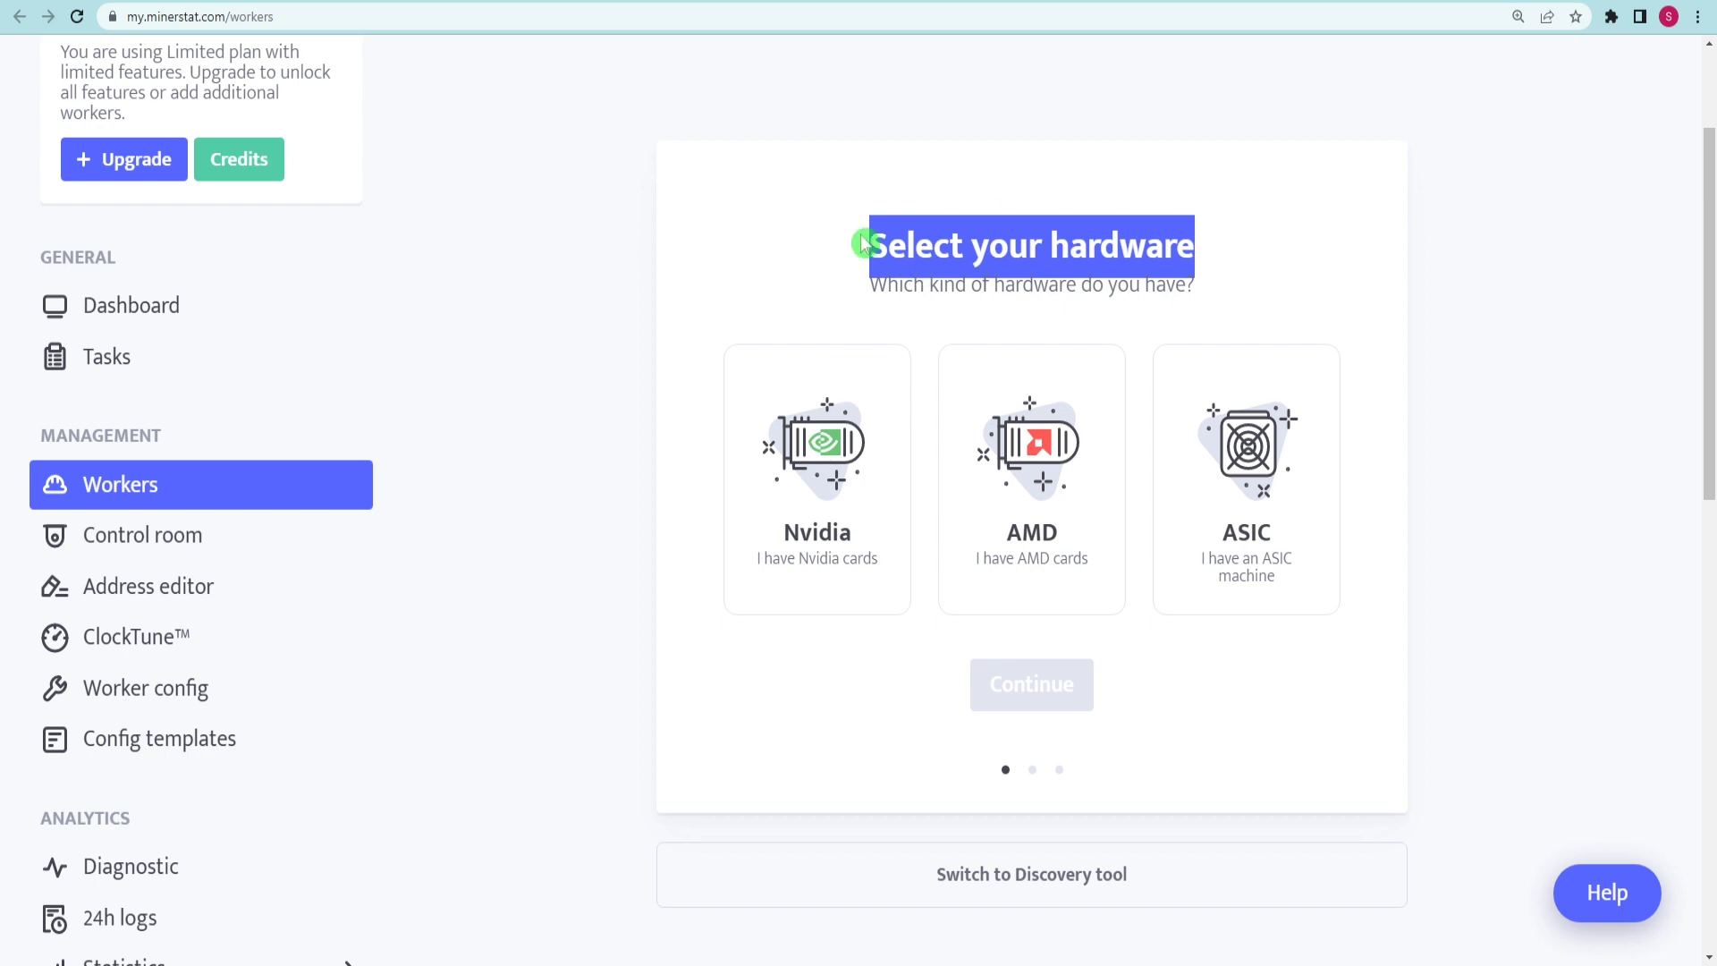
# Choose Nvidia as the new worker's hardware
pyautogui.click(1233, 271)
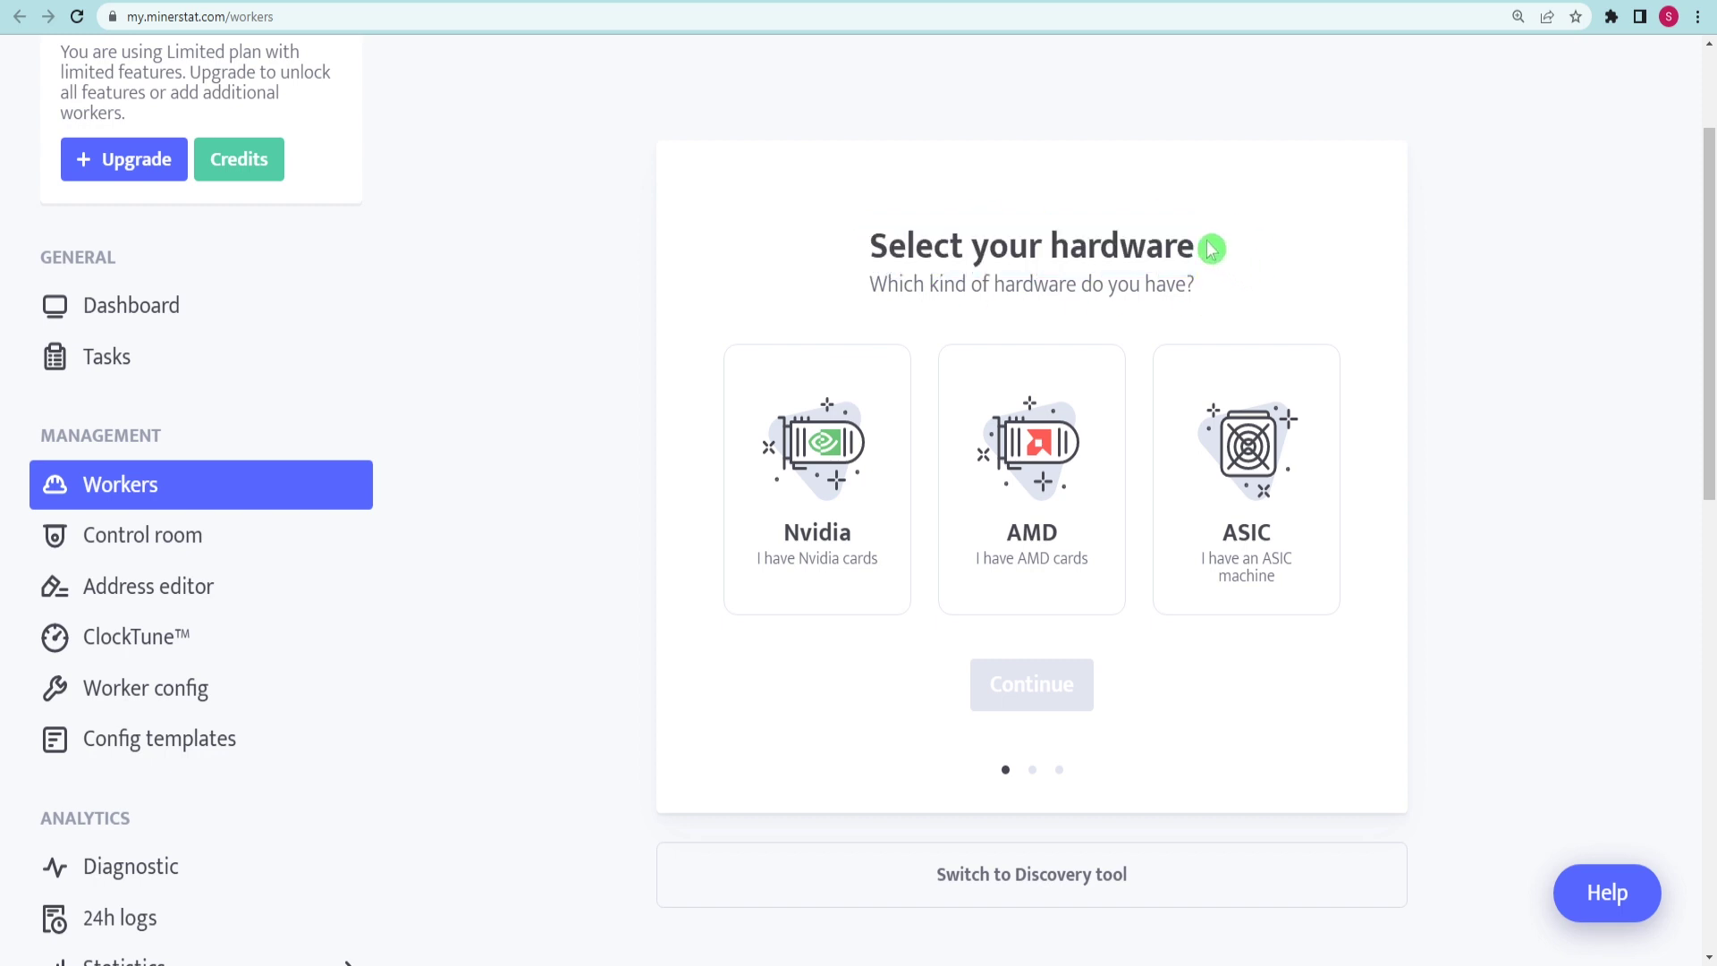
pyautogui.moveTo(1210, 247); pyautogui.dragTo(821, 253)
pyautogui.click(821, 261)
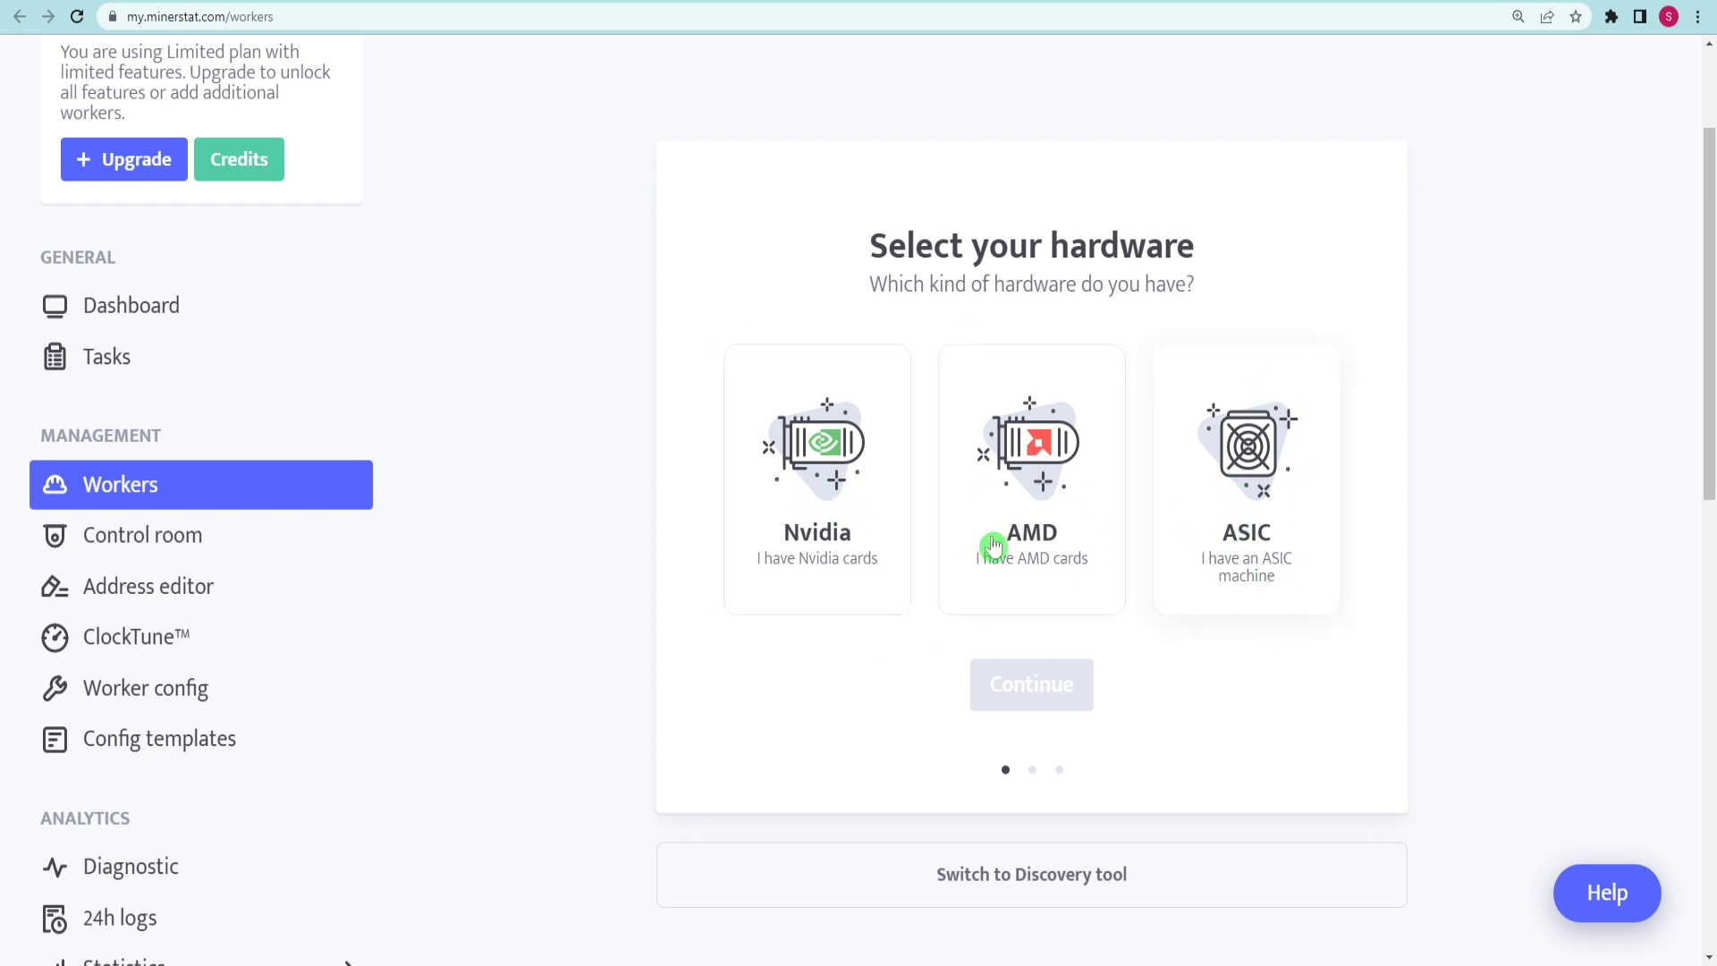
pyautogui.click(817, 497)
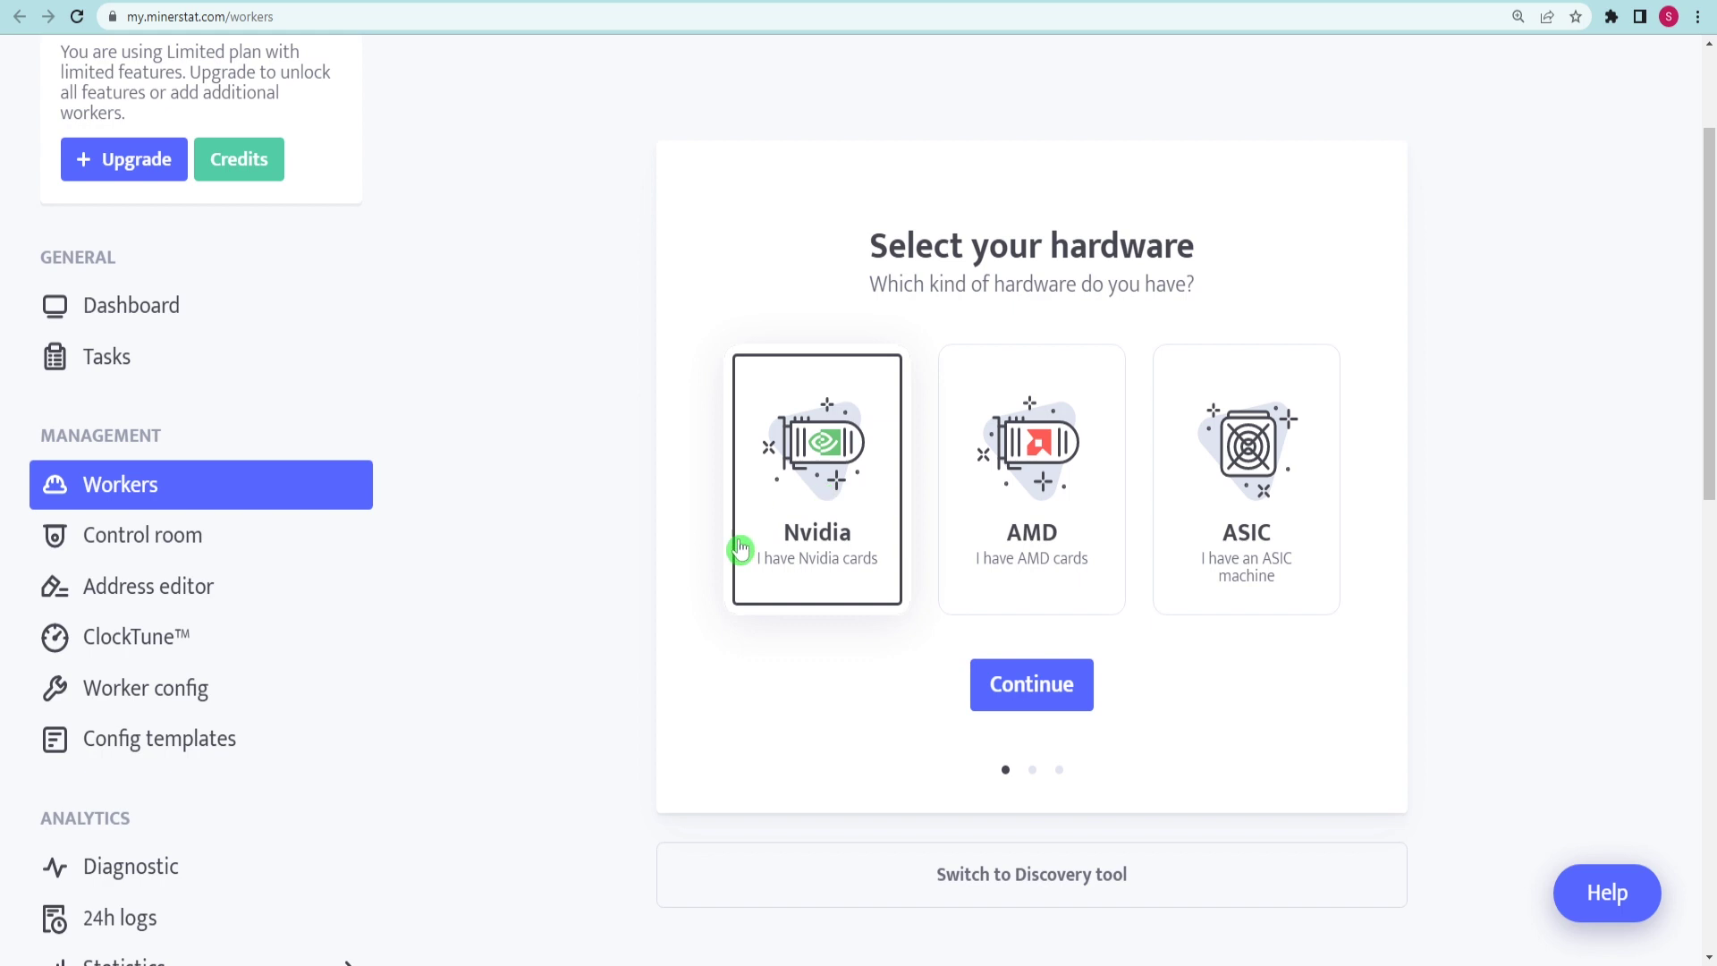
pyautogui.click(1035, 689)
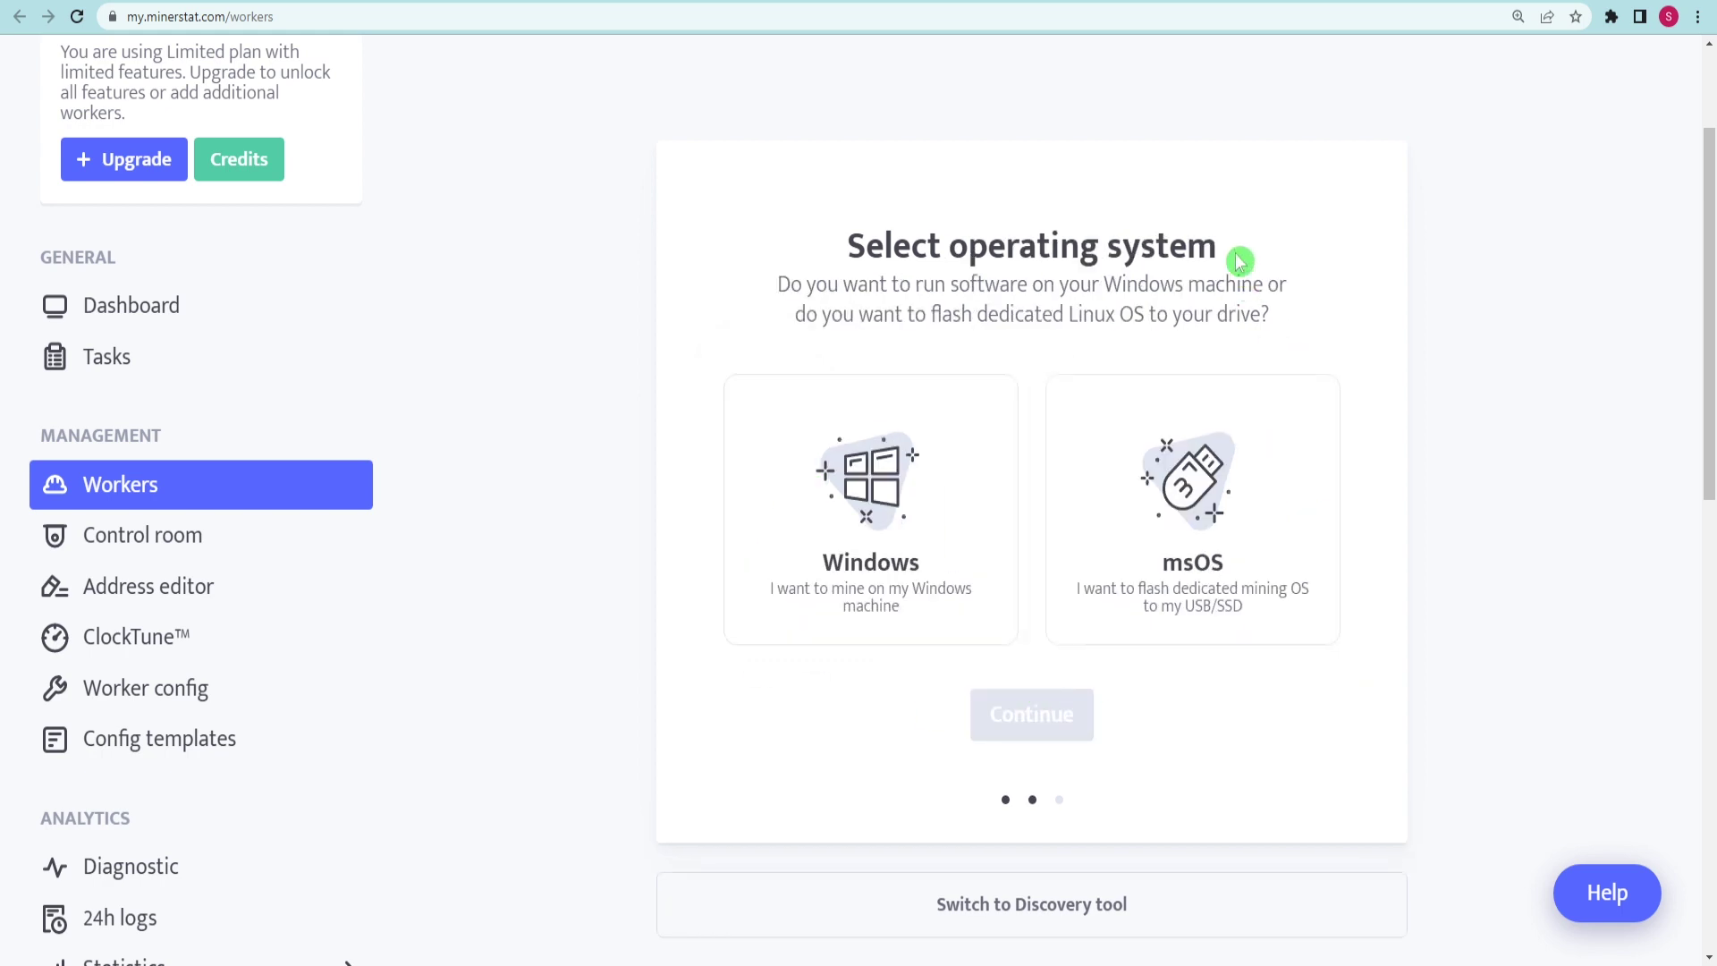
# Choose Windows as the operating system, reaching the machine-naming step
pyautogui.moveTo(1240, 260); pyautogui.dragTo(823, 253)
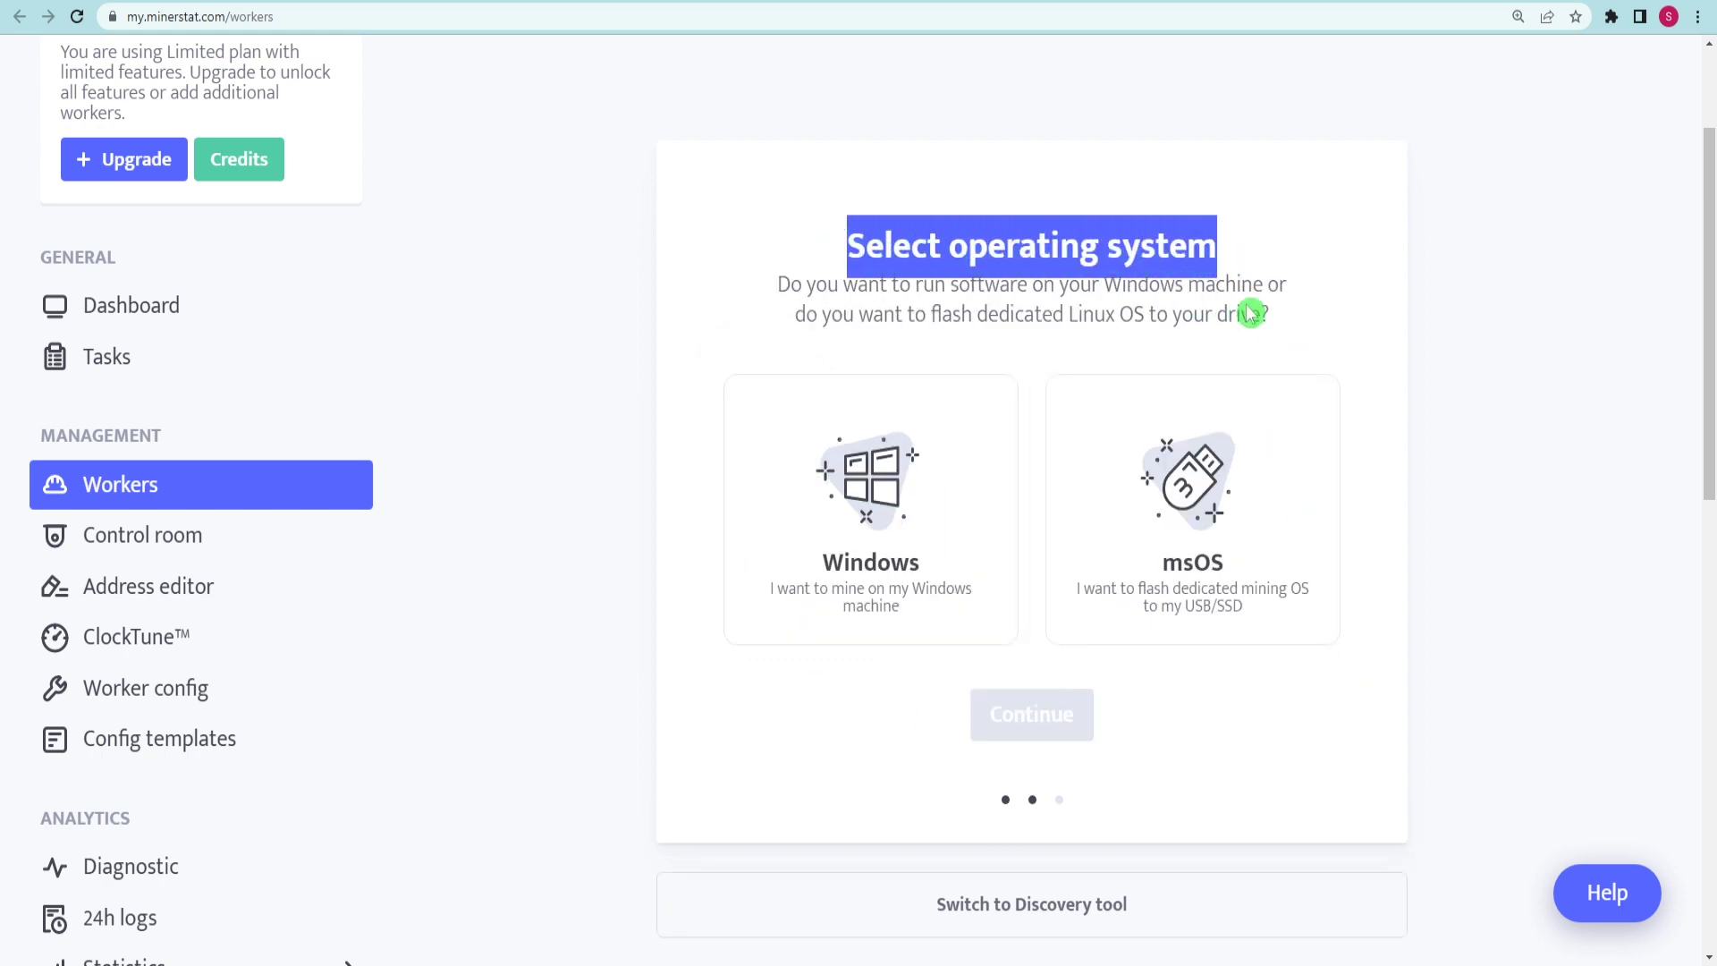
pyautogui.click(822, 462)
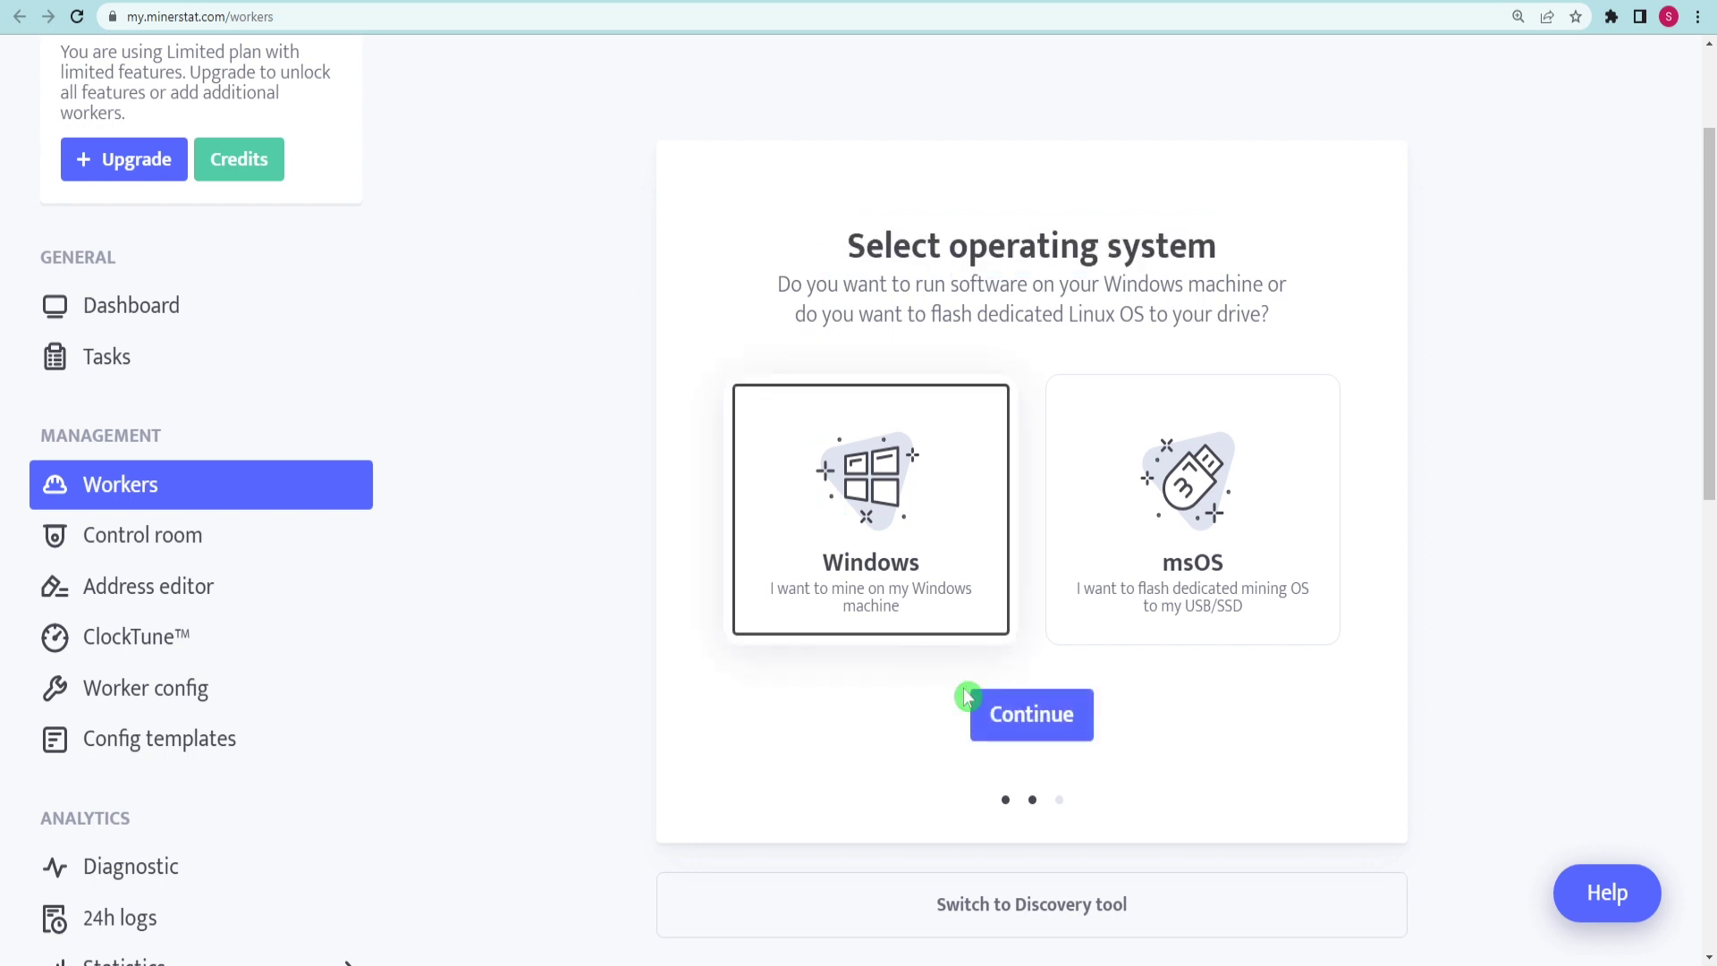
pyautogui.click(1031, 714)
pyautogui.moveTo(865, 247); pyautogui.dragTo(1234, 256)
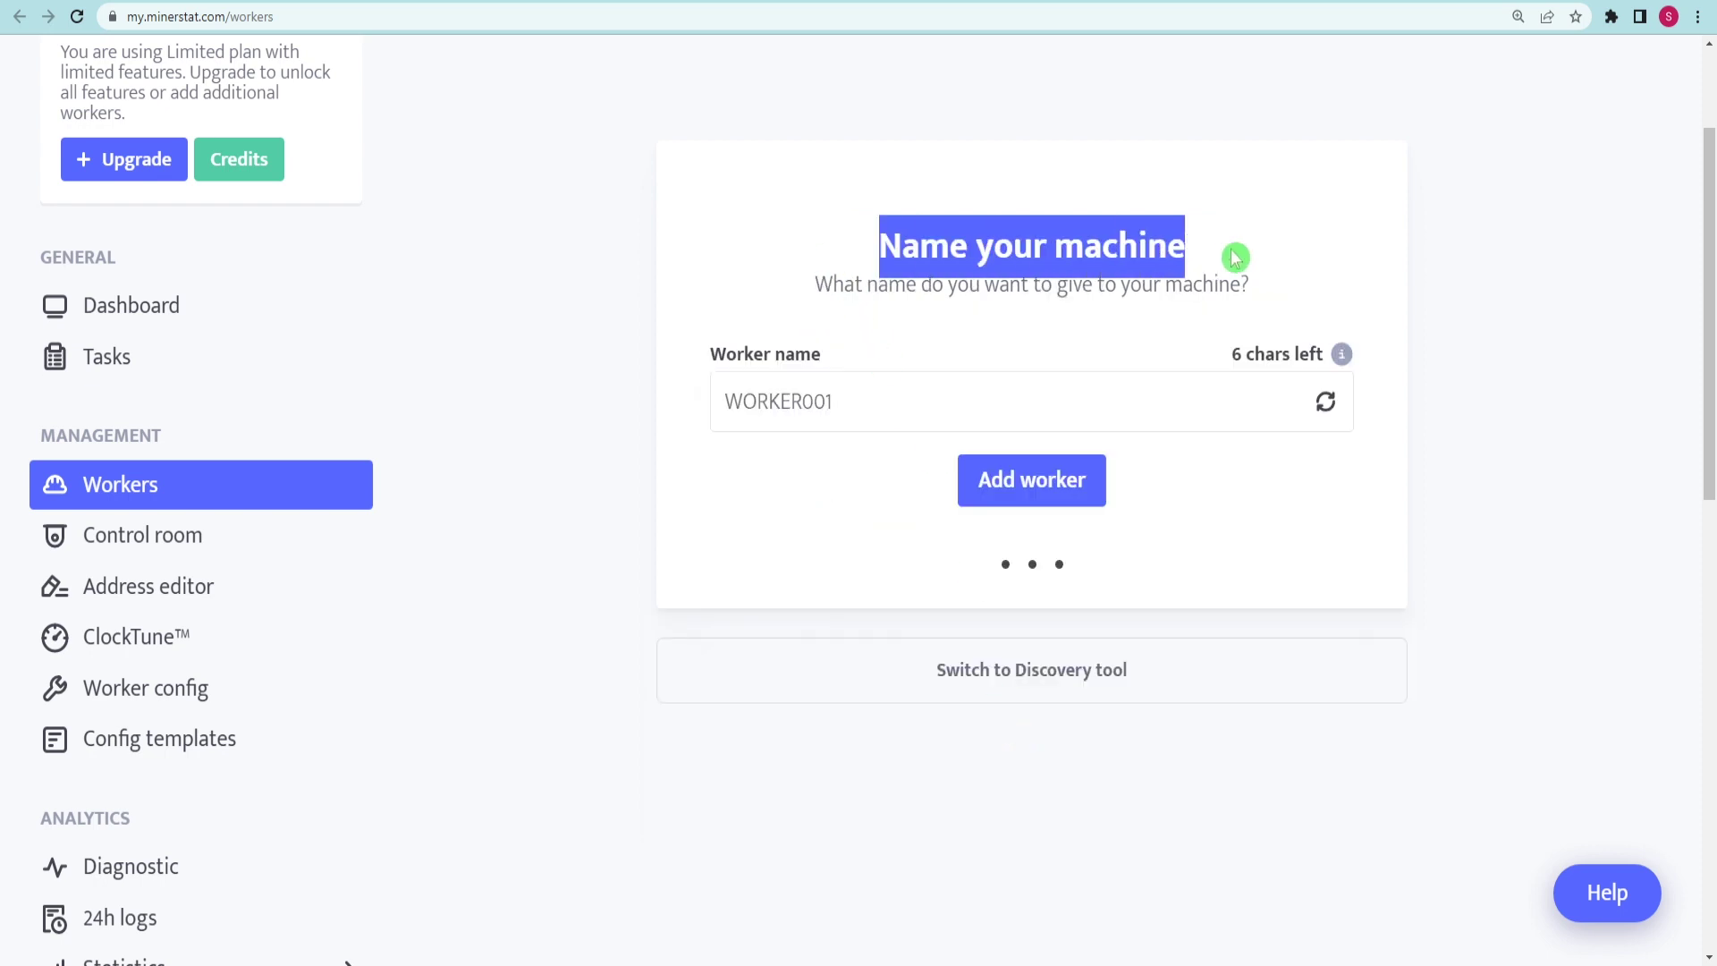
# Replace the default name WORKER001 with ETHEREUM1 and add the worker
pyautogui.click(871, 398)
pyautogui.doubleClick(865, 403)
pyautogui.write('ETHEREUM')
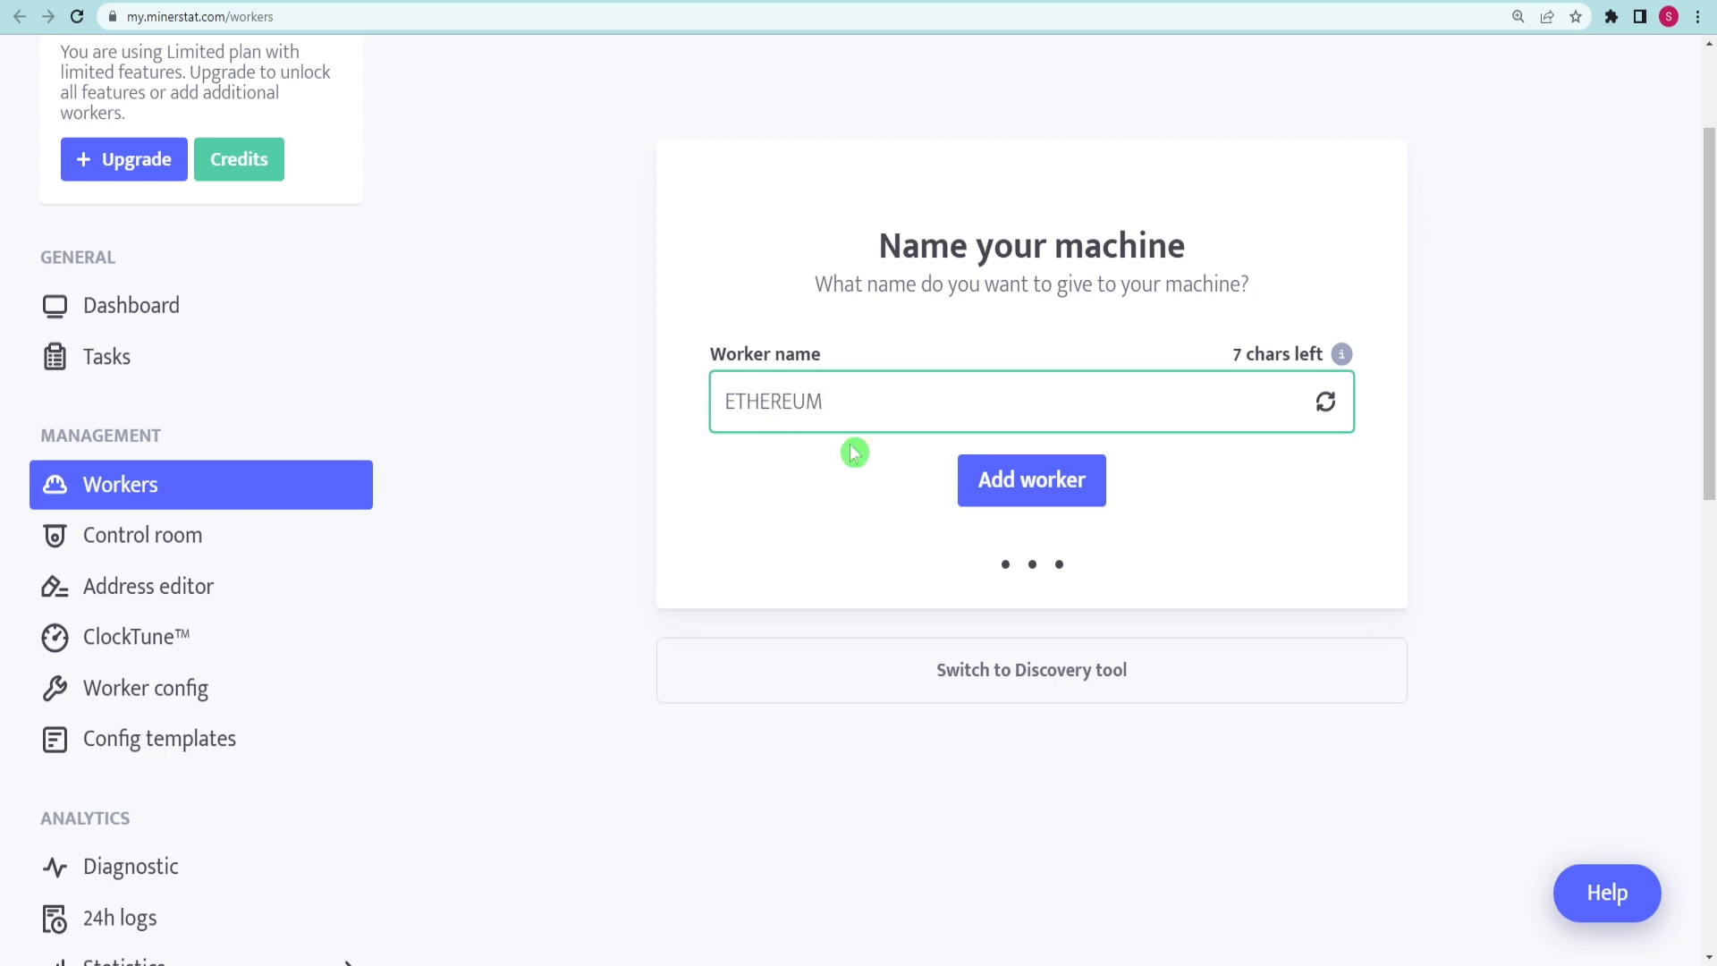
pyautogui.write('1')
pyautogui.click(852, 520)
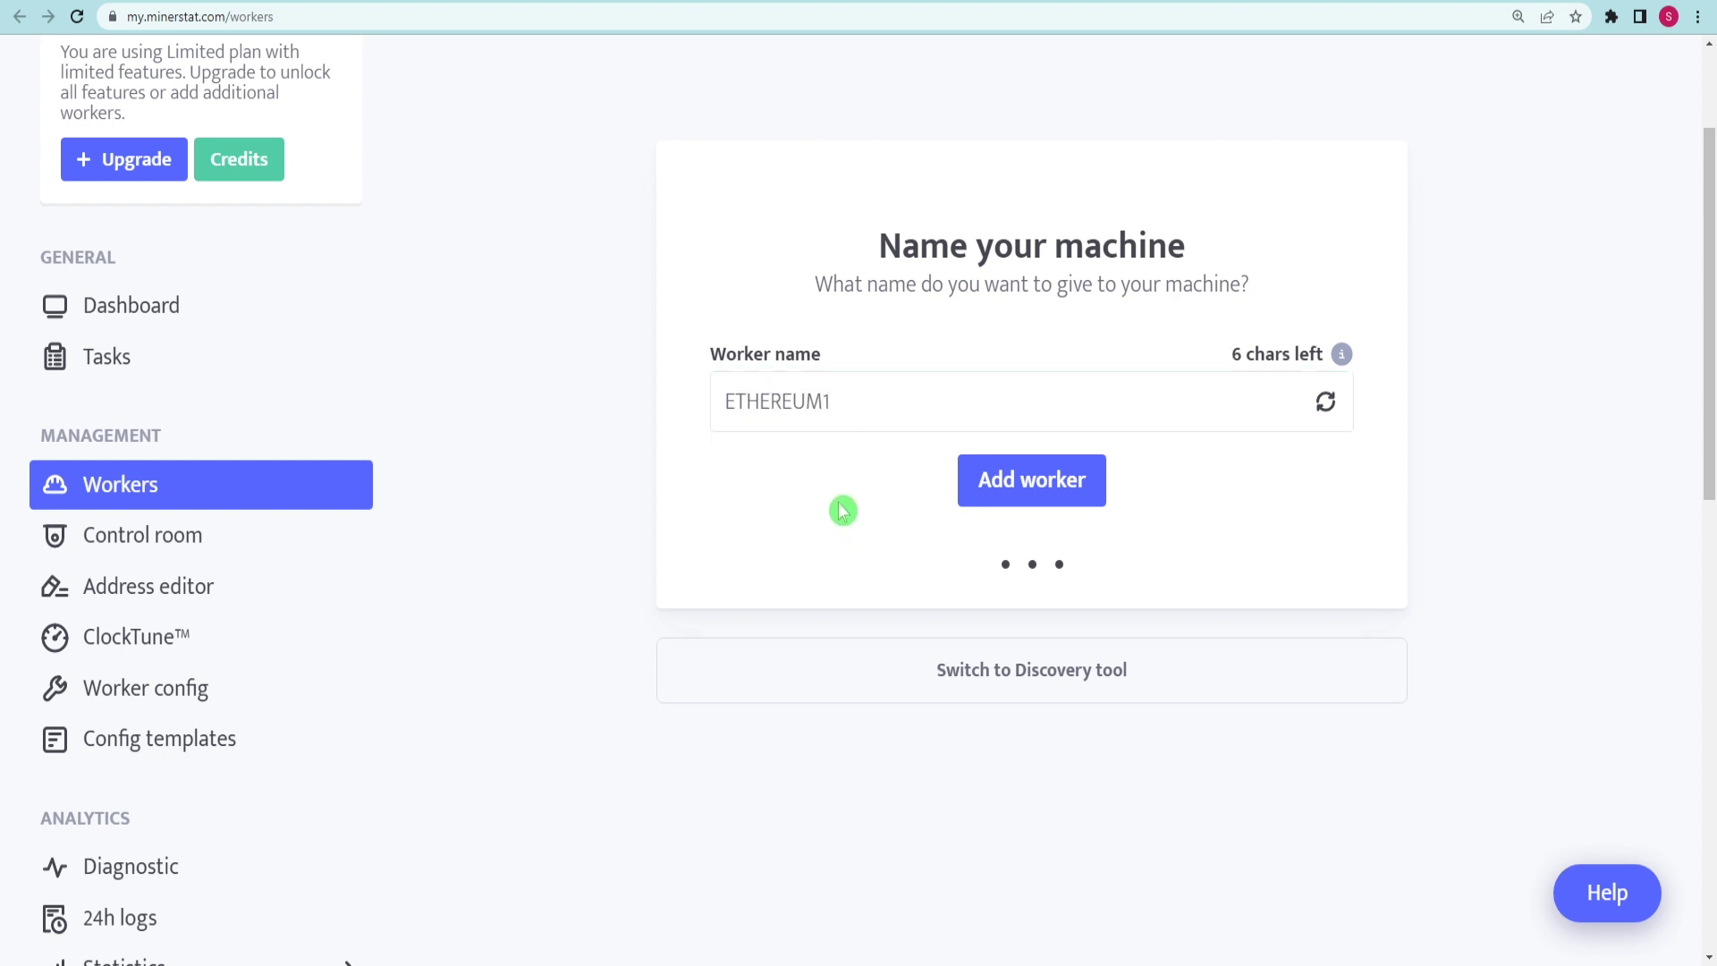
pyautogui.click(1029, 485)
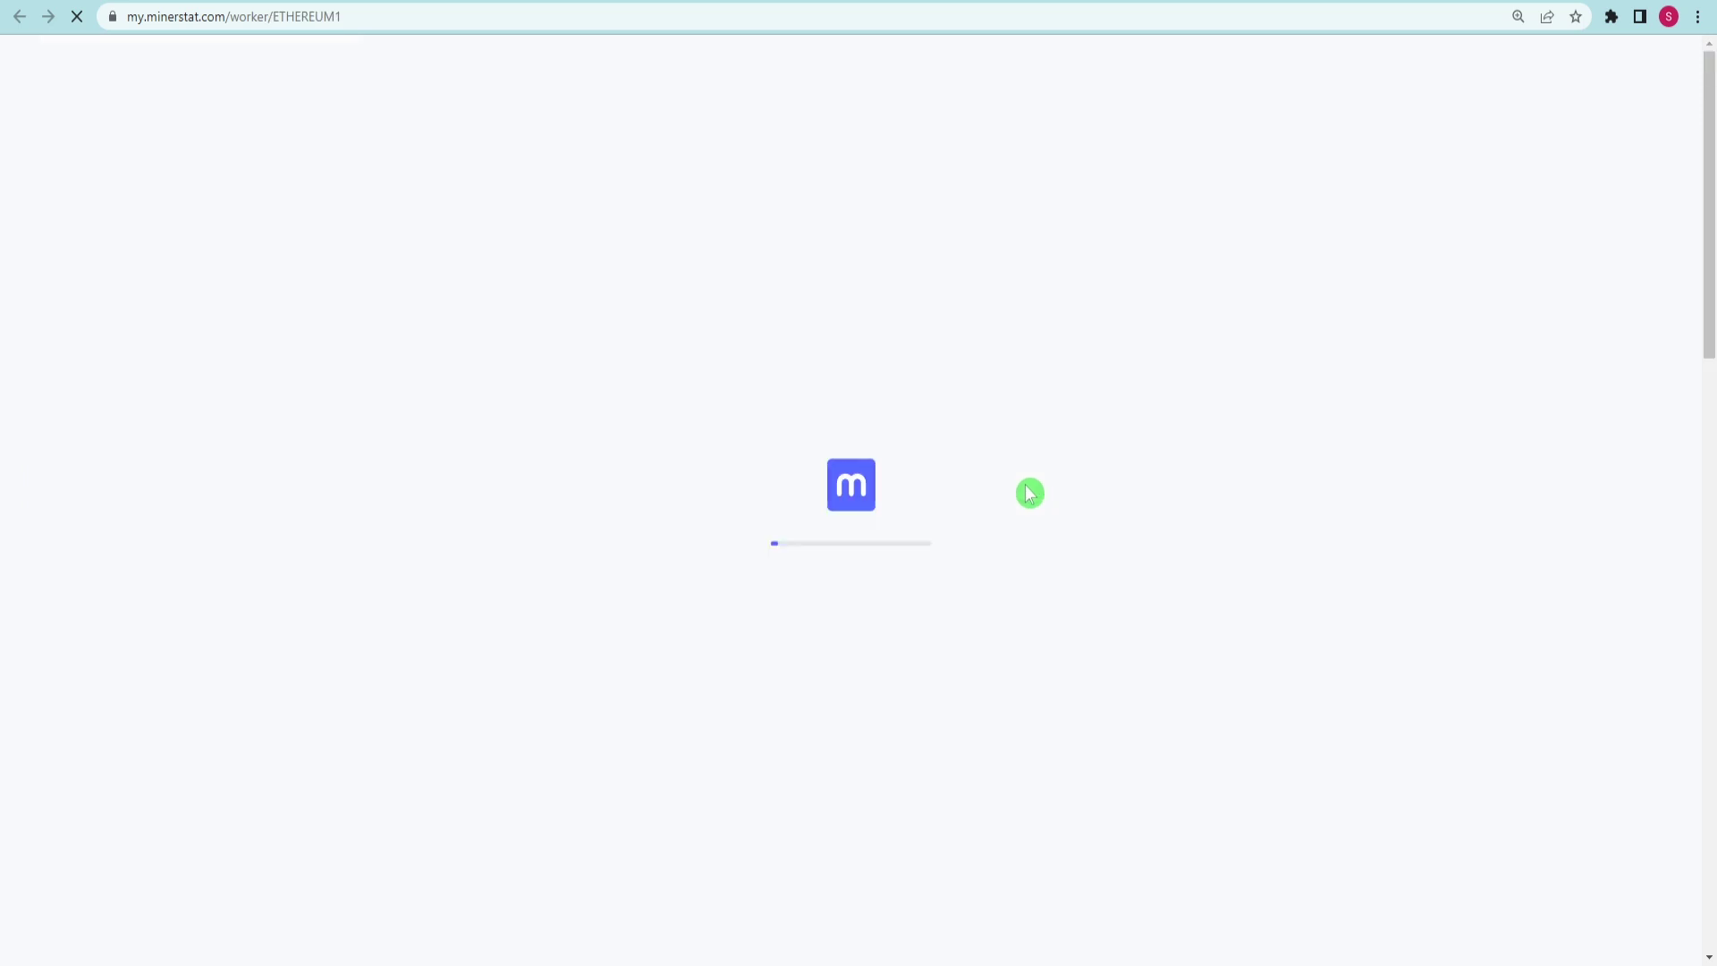
pyautogui.scroll(-2, 1066, 504)
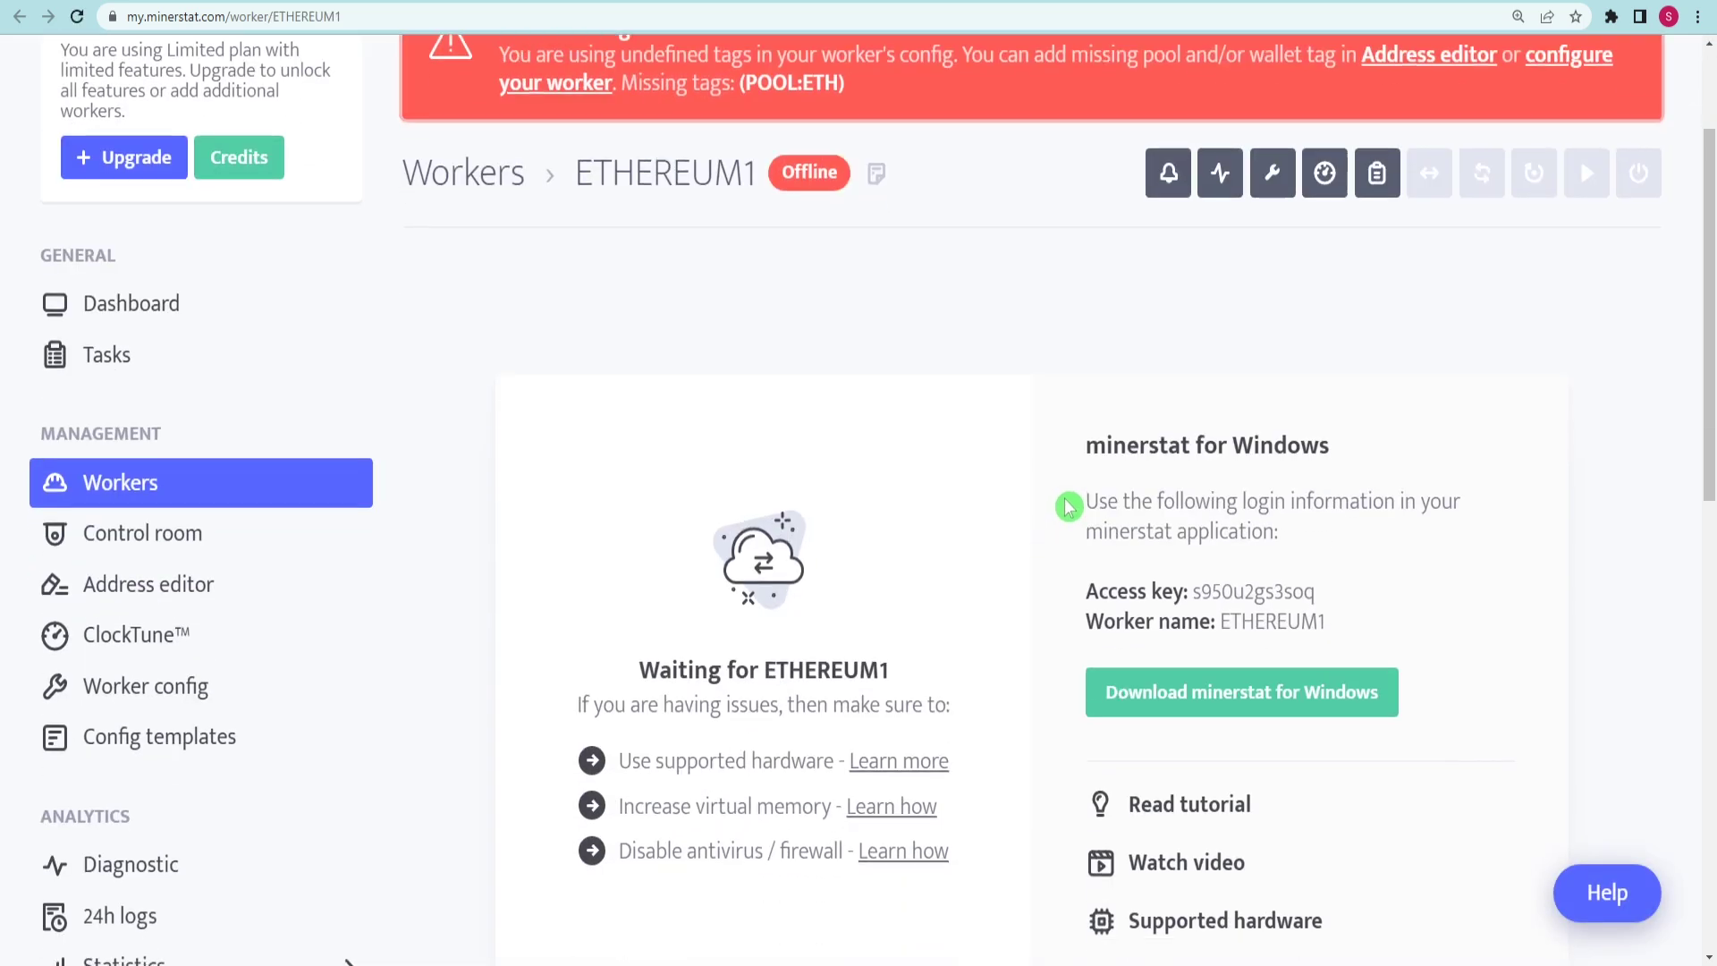
pyautogui.moveTo(1078, 357); pyautogui.dragTo(1382, 358)
pyautogui.scroll(-1, 1428, 479)
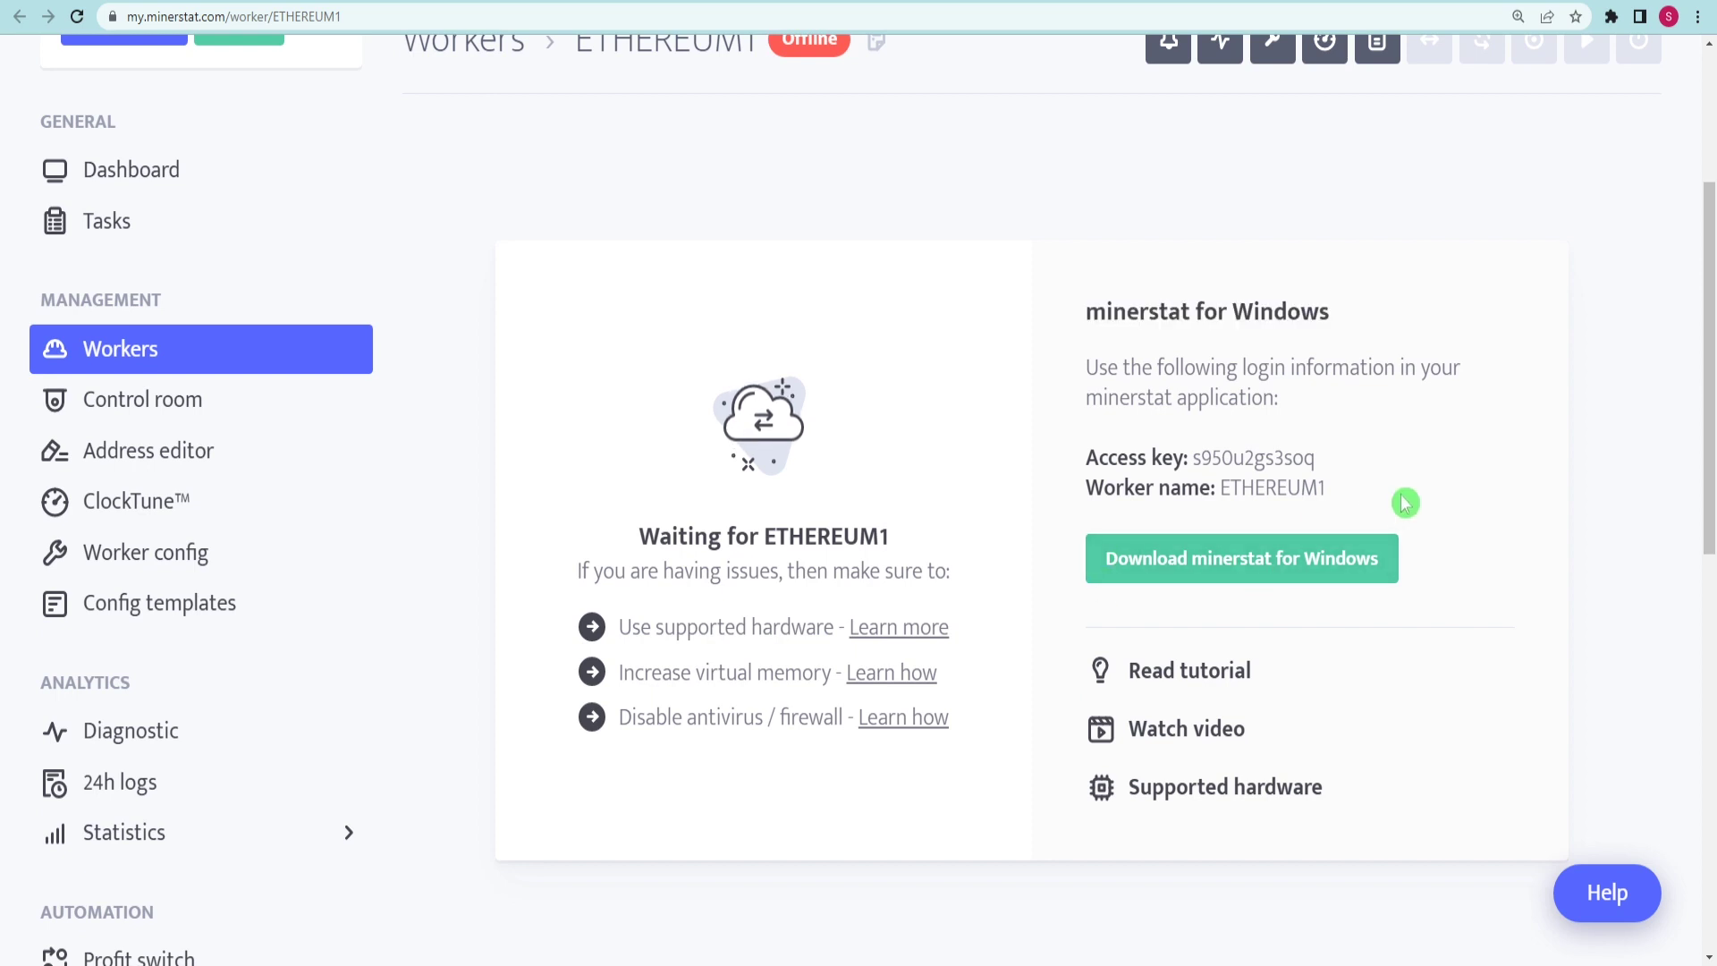
# Read the ETHEREUM1 login details for minerstat for Windows, then go to Worker config
pyautogui.moveTo(1406, 499)
pyautogui.mouseDown()
pyautogui.moveTo(1103, 357)
pyautogui.moveTo(1089, 309)
pyautogui.mouseUp()
pyautogui.click(1394, 416)
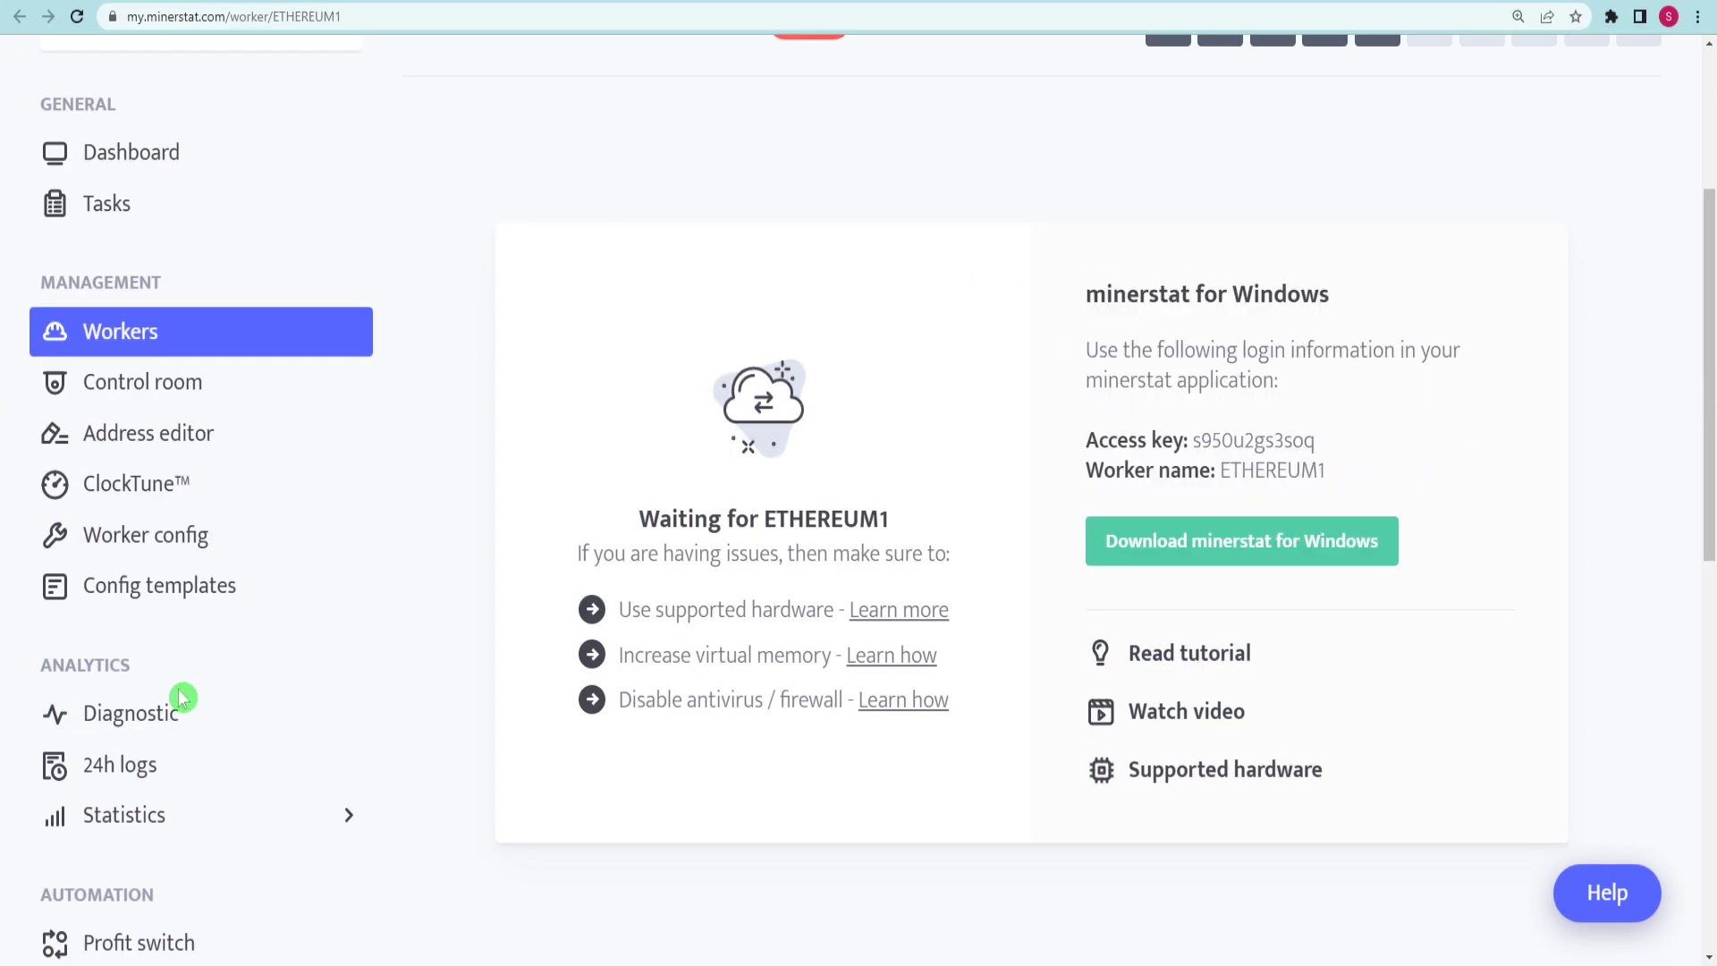
pyautogui.click(154, 542)
# Target ETHEREUM1 and expand the Default client list, currently PHOENIX-ETH
pyautogui.moveTo(667, 235); pyautogui.dragTo(442, 279)
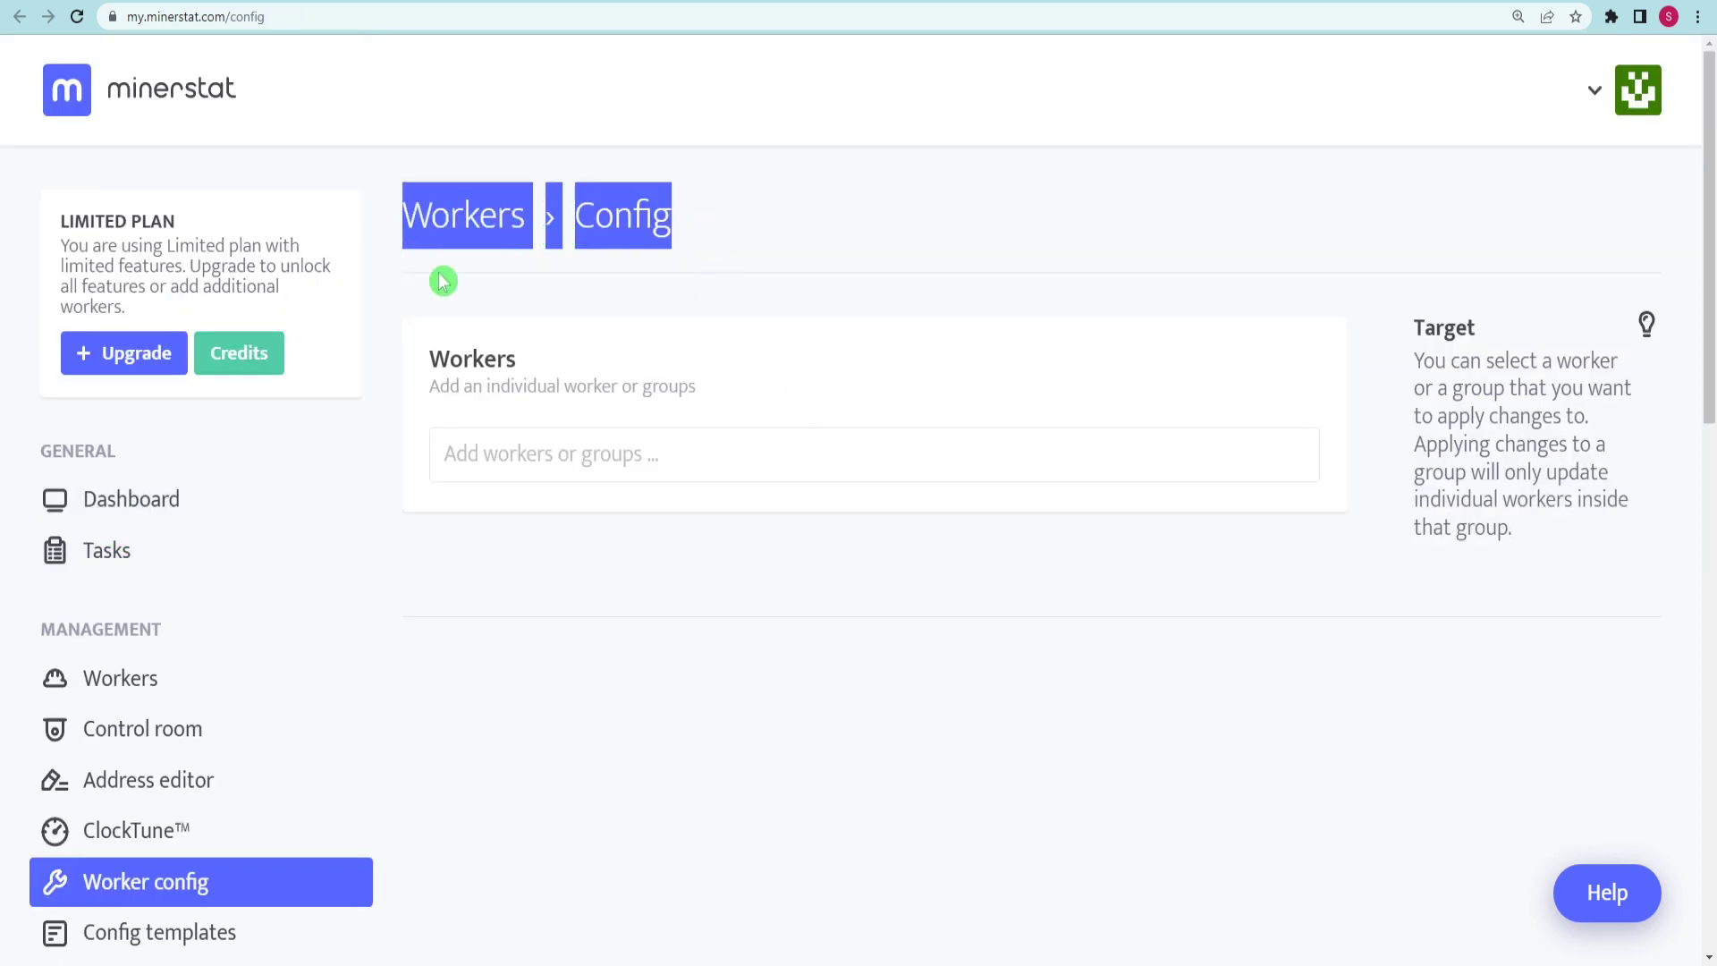
pyautogui.click(911, 258)
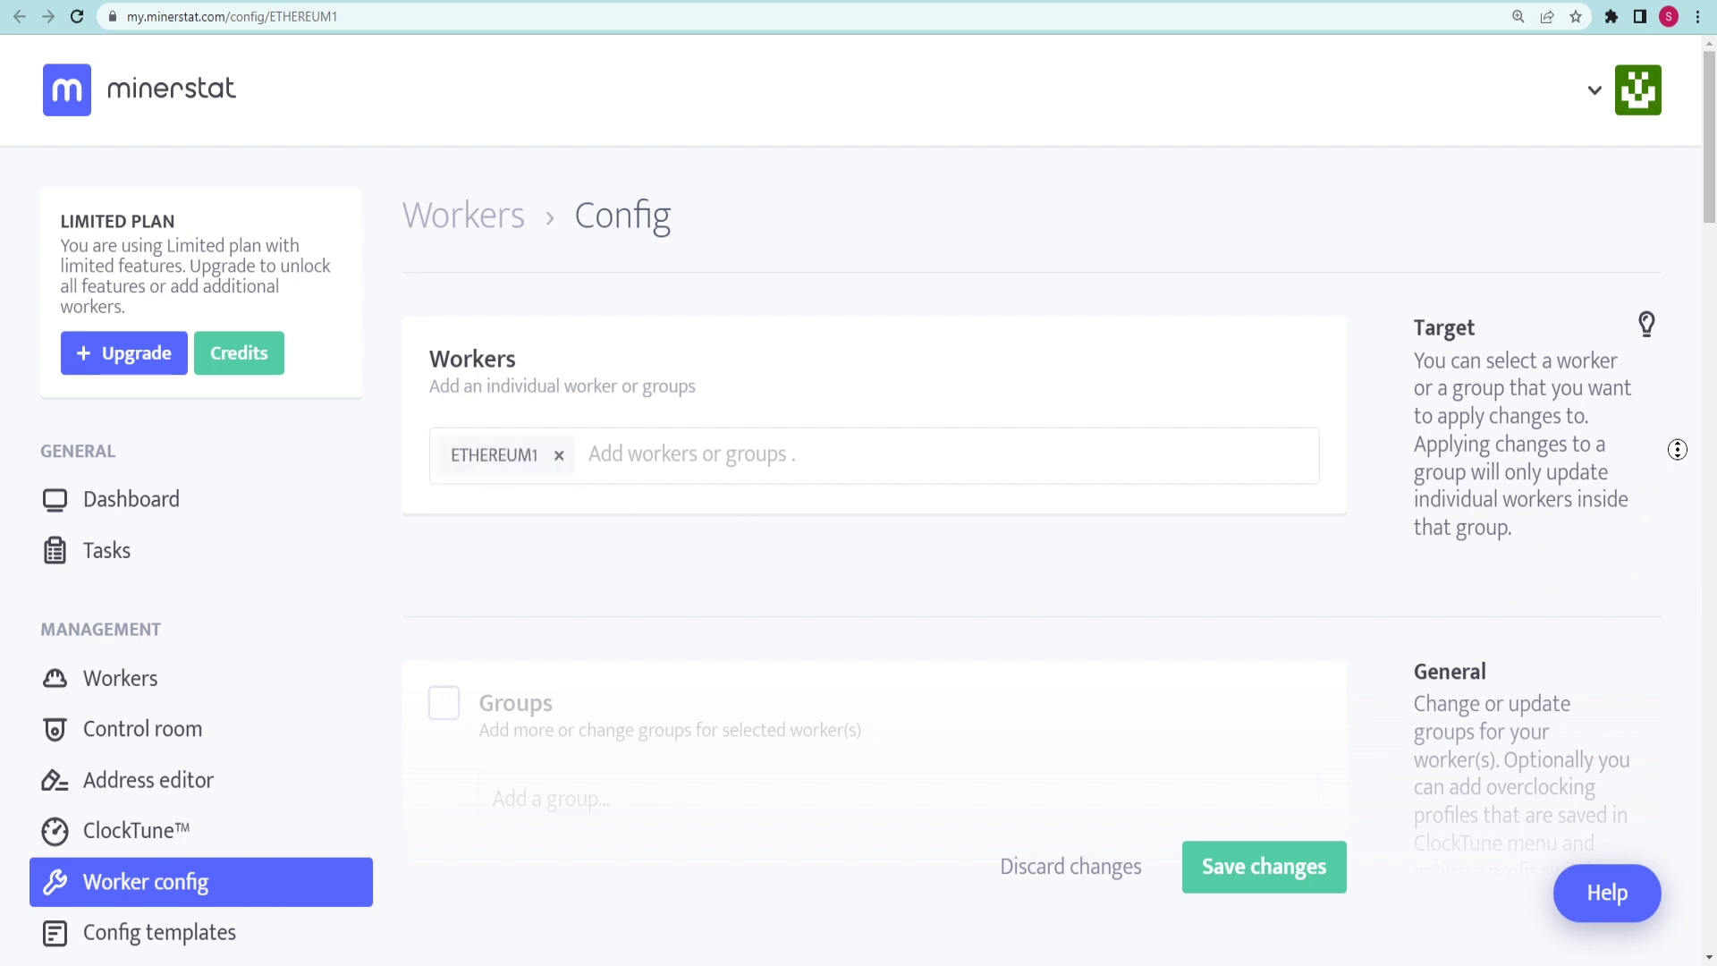
pyautogui.scroll(-2, 1677, 449)
pyautogui.scroll(-2, 1677, 484)
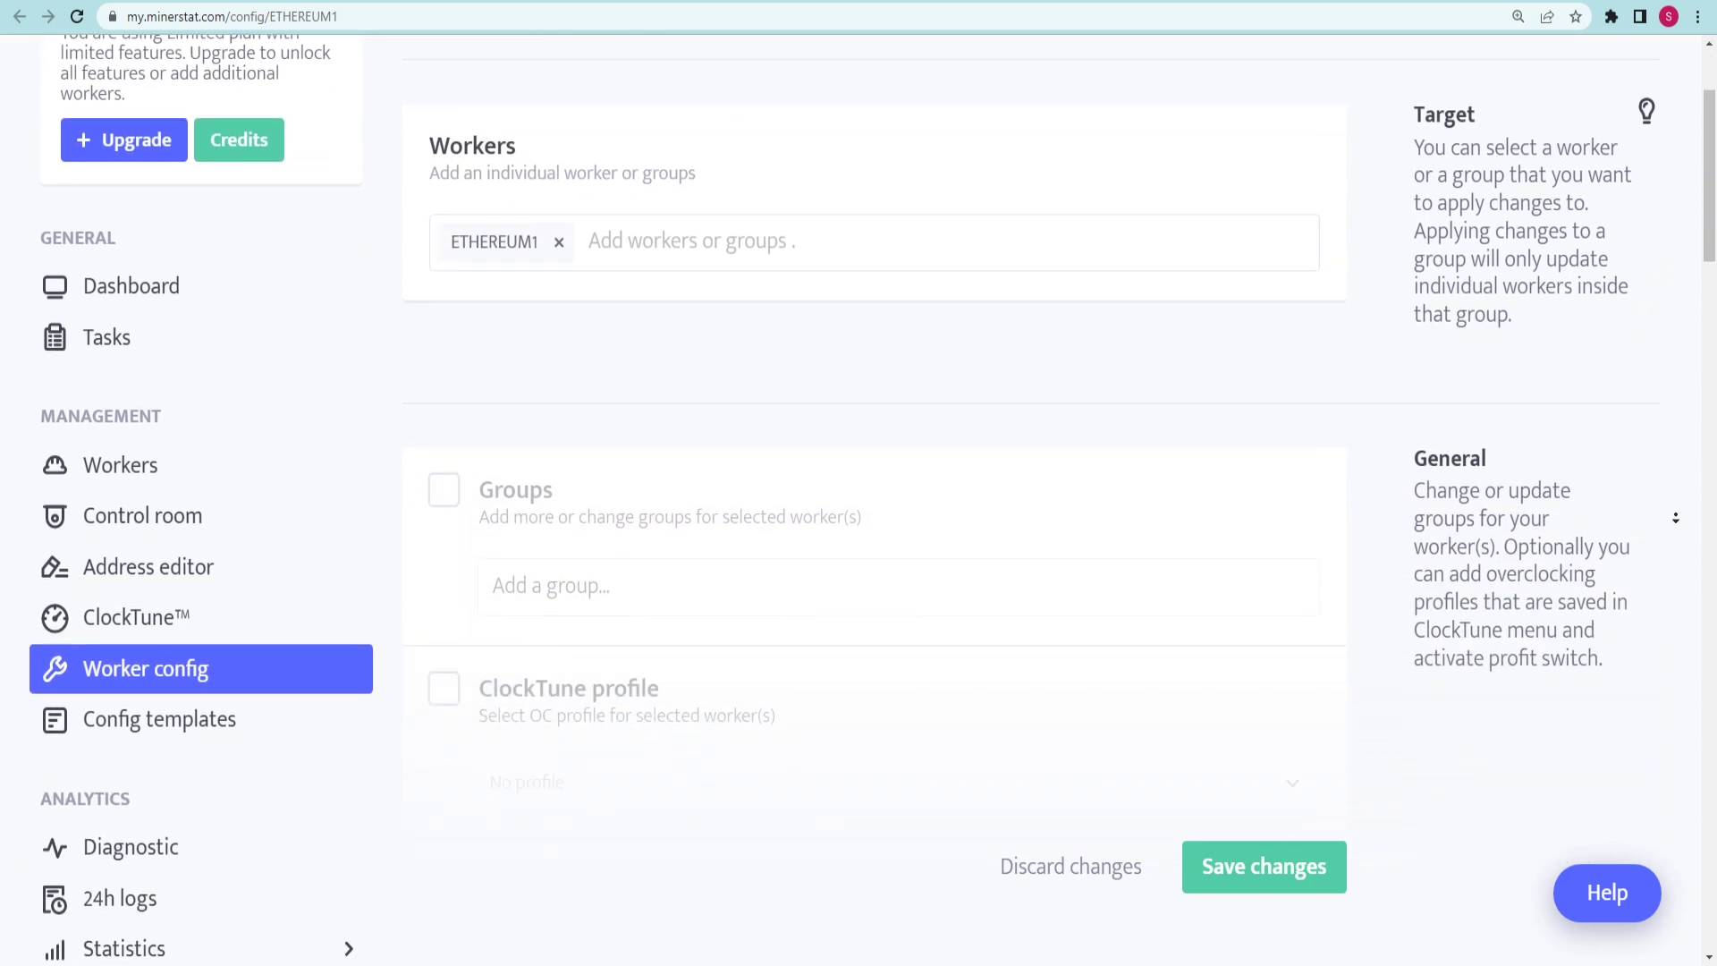
pyautogui.scroll(-2, 1677, 516)
pyautogui.scroll(-2, 1676, 517)
pyautogui.scroll(-2, 1676, 517)
pyautogui.scroll(-2, 1677, 517)
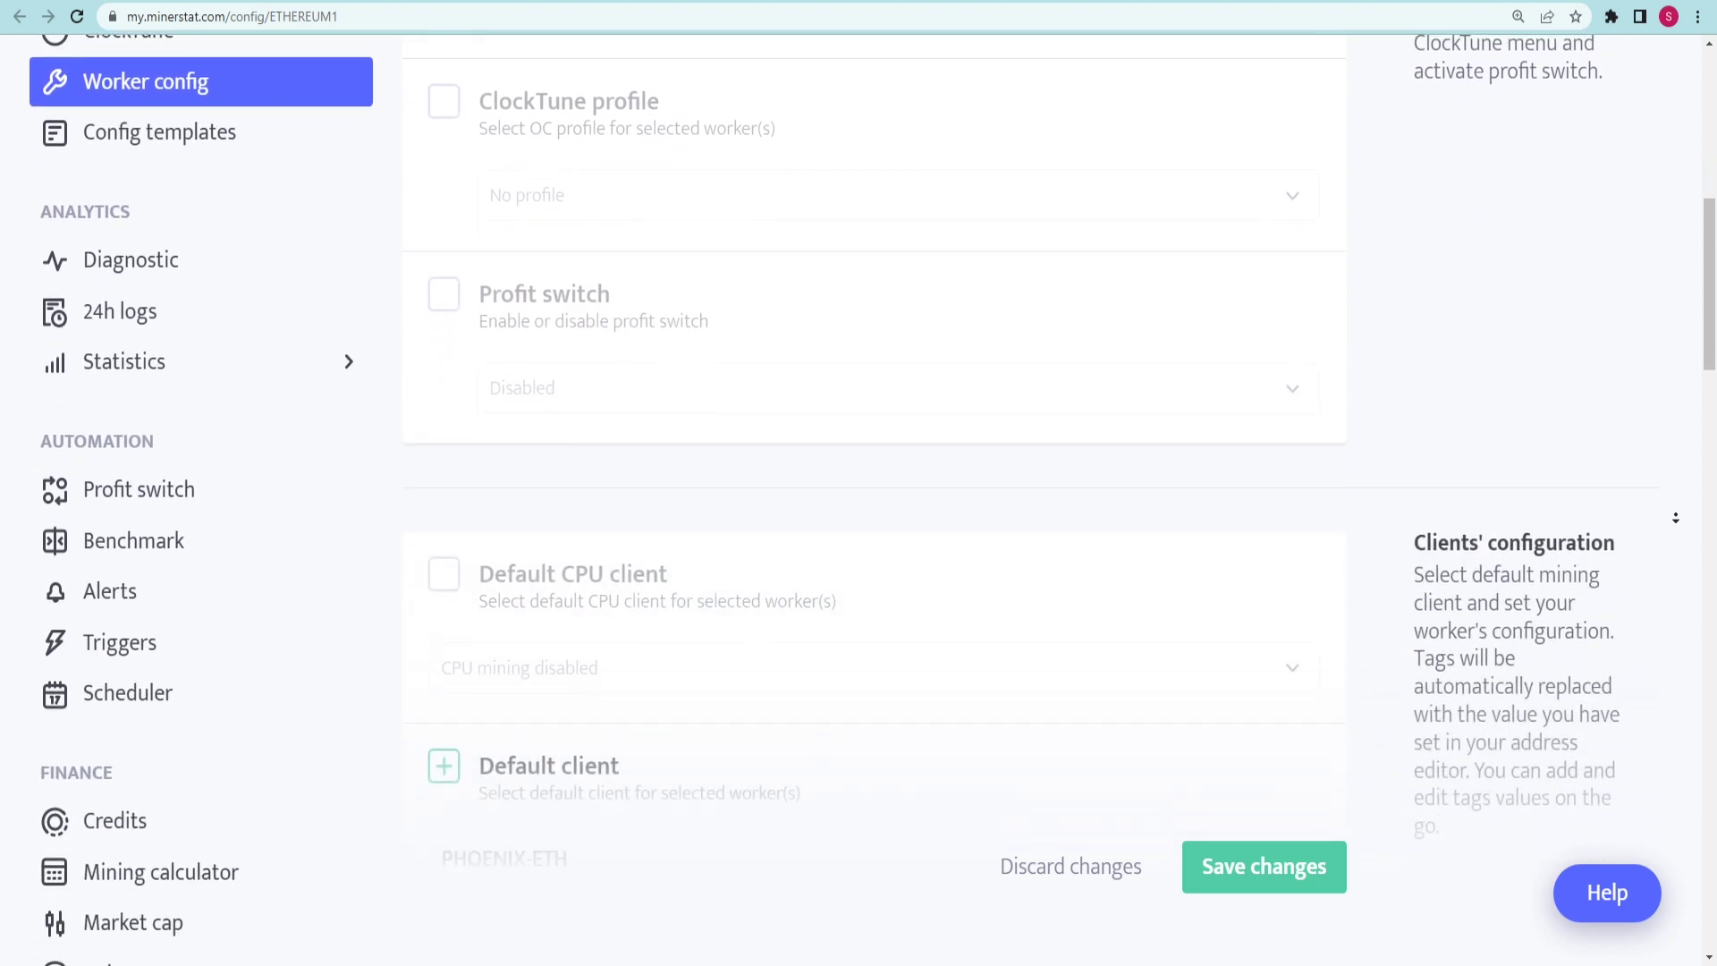
pyautogui.scroll(-2, 1678, 516)
pyautogui.scroll(-2, 1677, 517)
pyautogui.scroll(-1, 1676, 516)
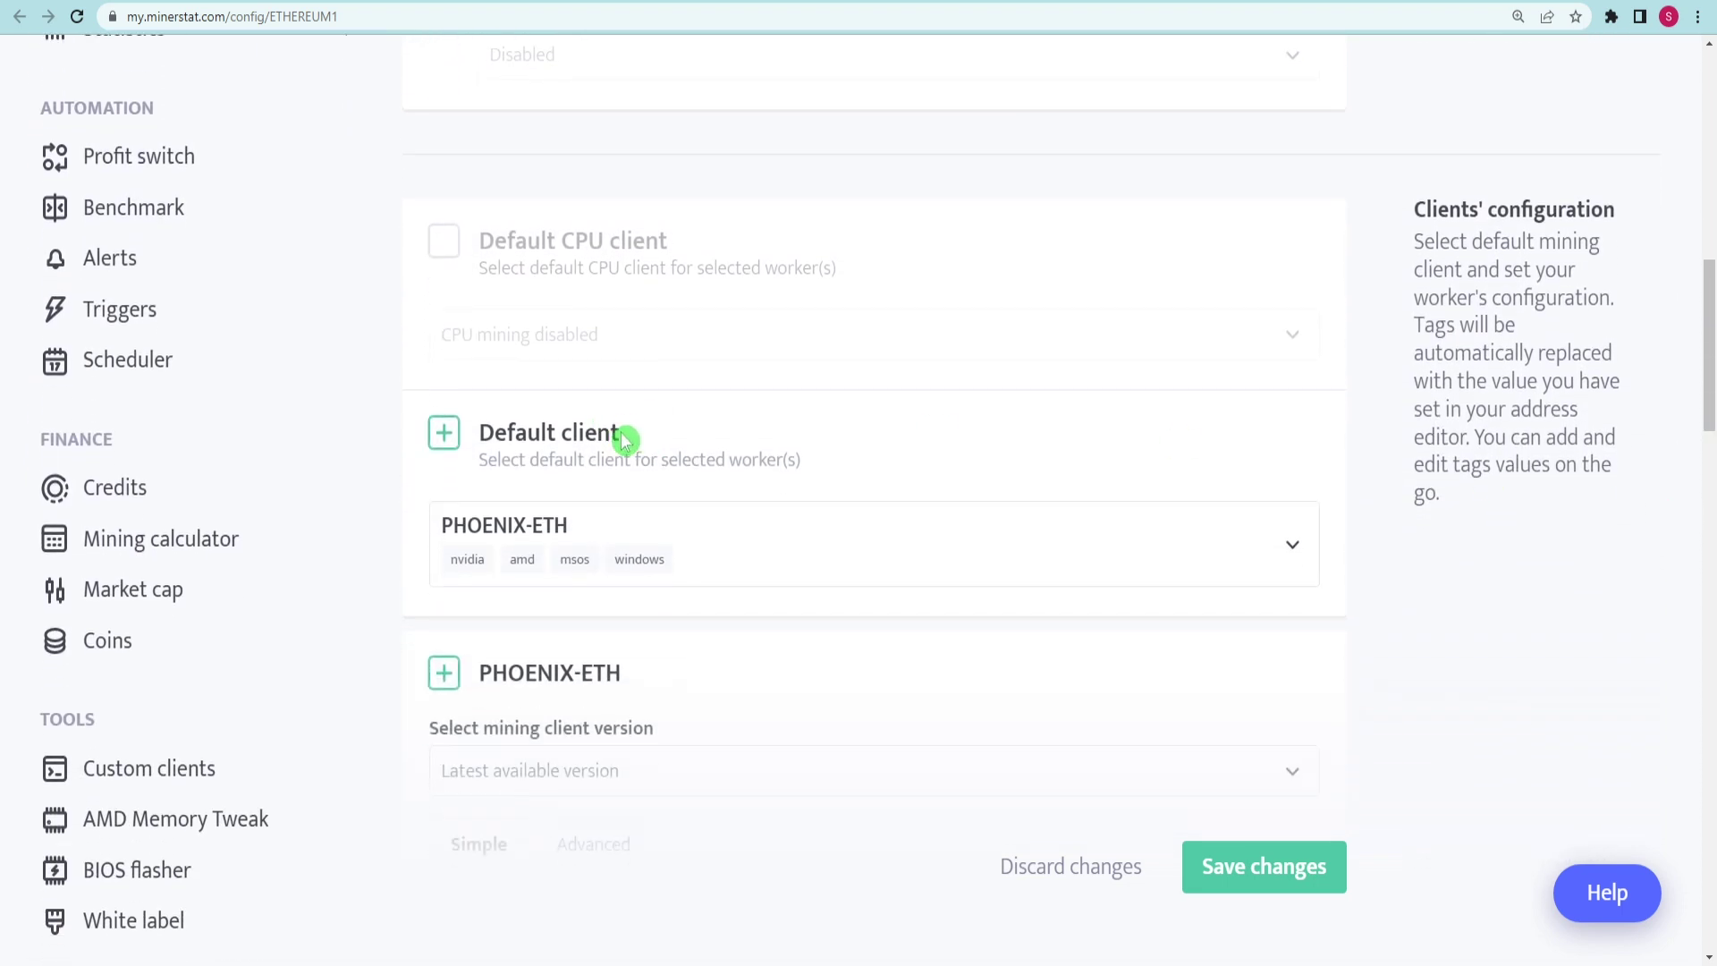
pyautogui.moveTo(803, 463); pyautogui.dragTo(476, 431)
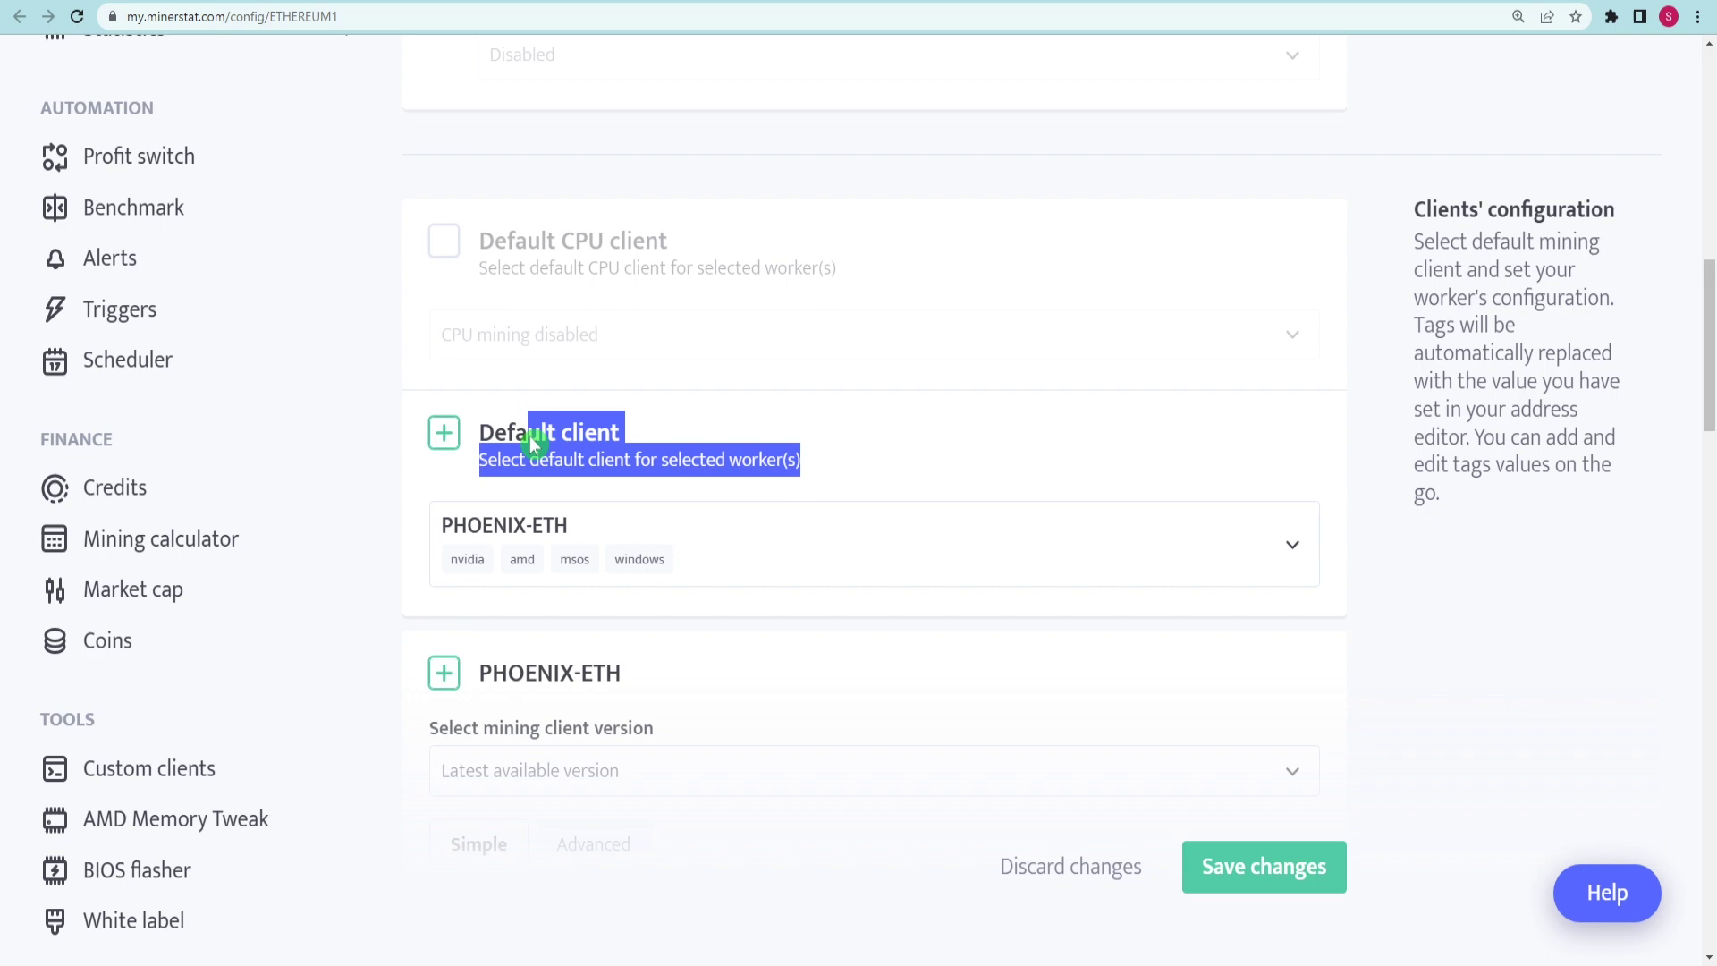
pyautogui.click(367, 554)
pyautogui.click(1349, 7)
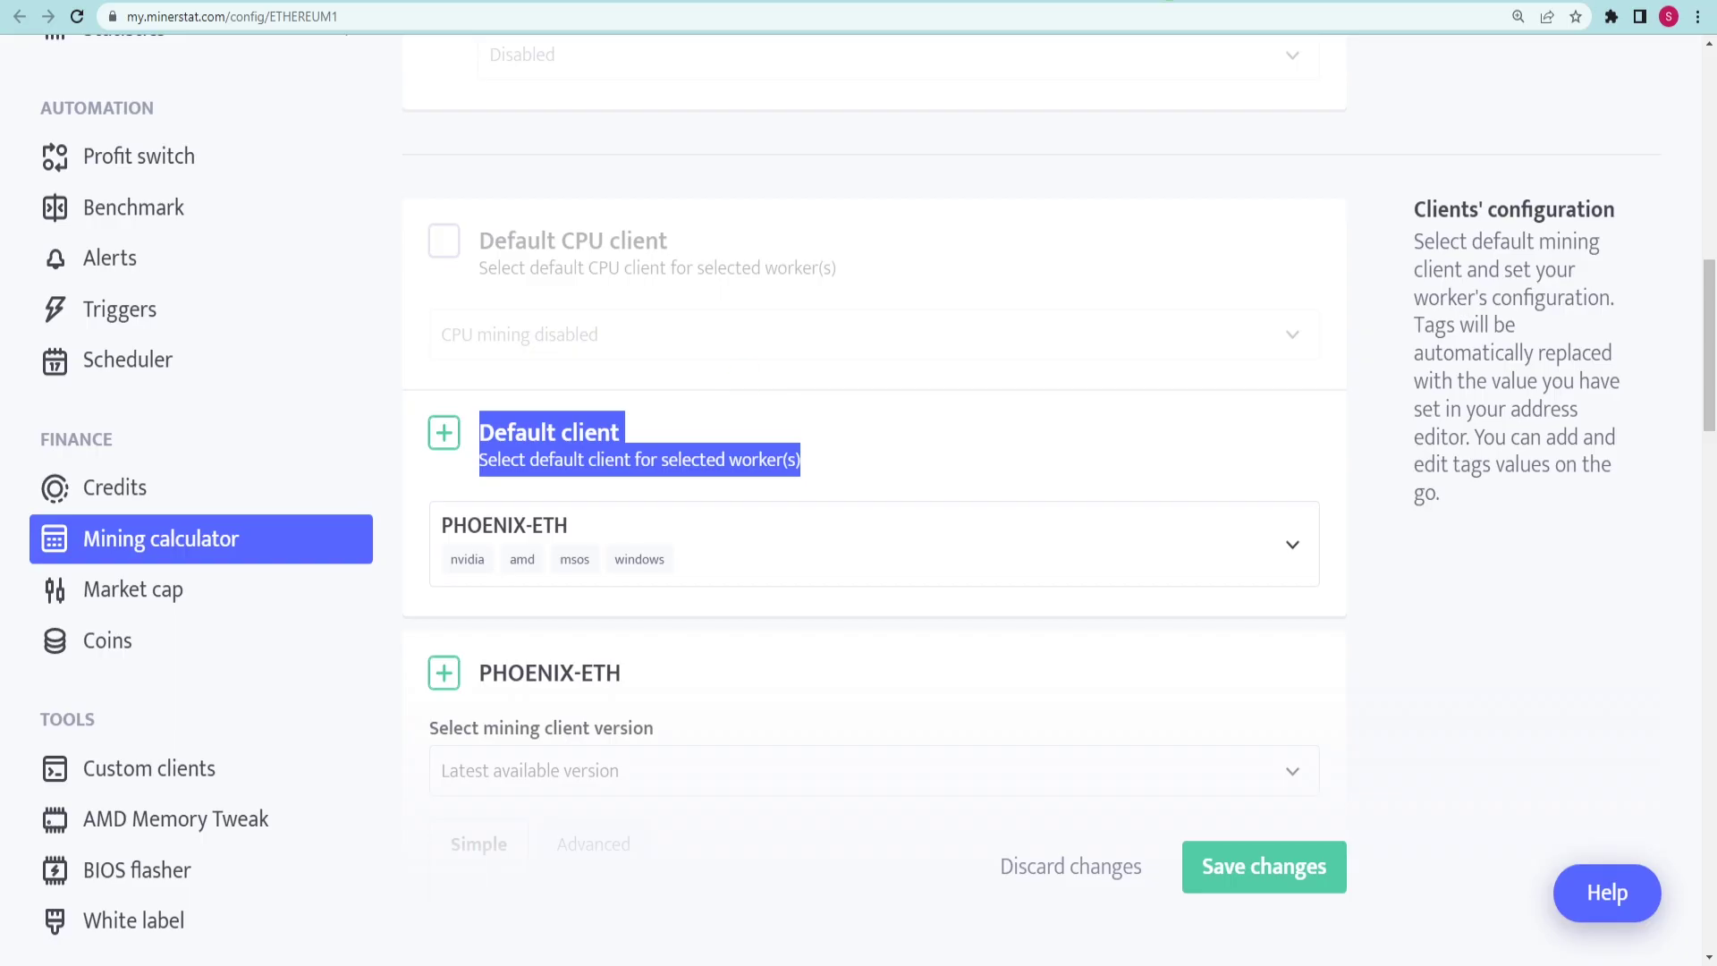
pyautogui.click(1268, 562)
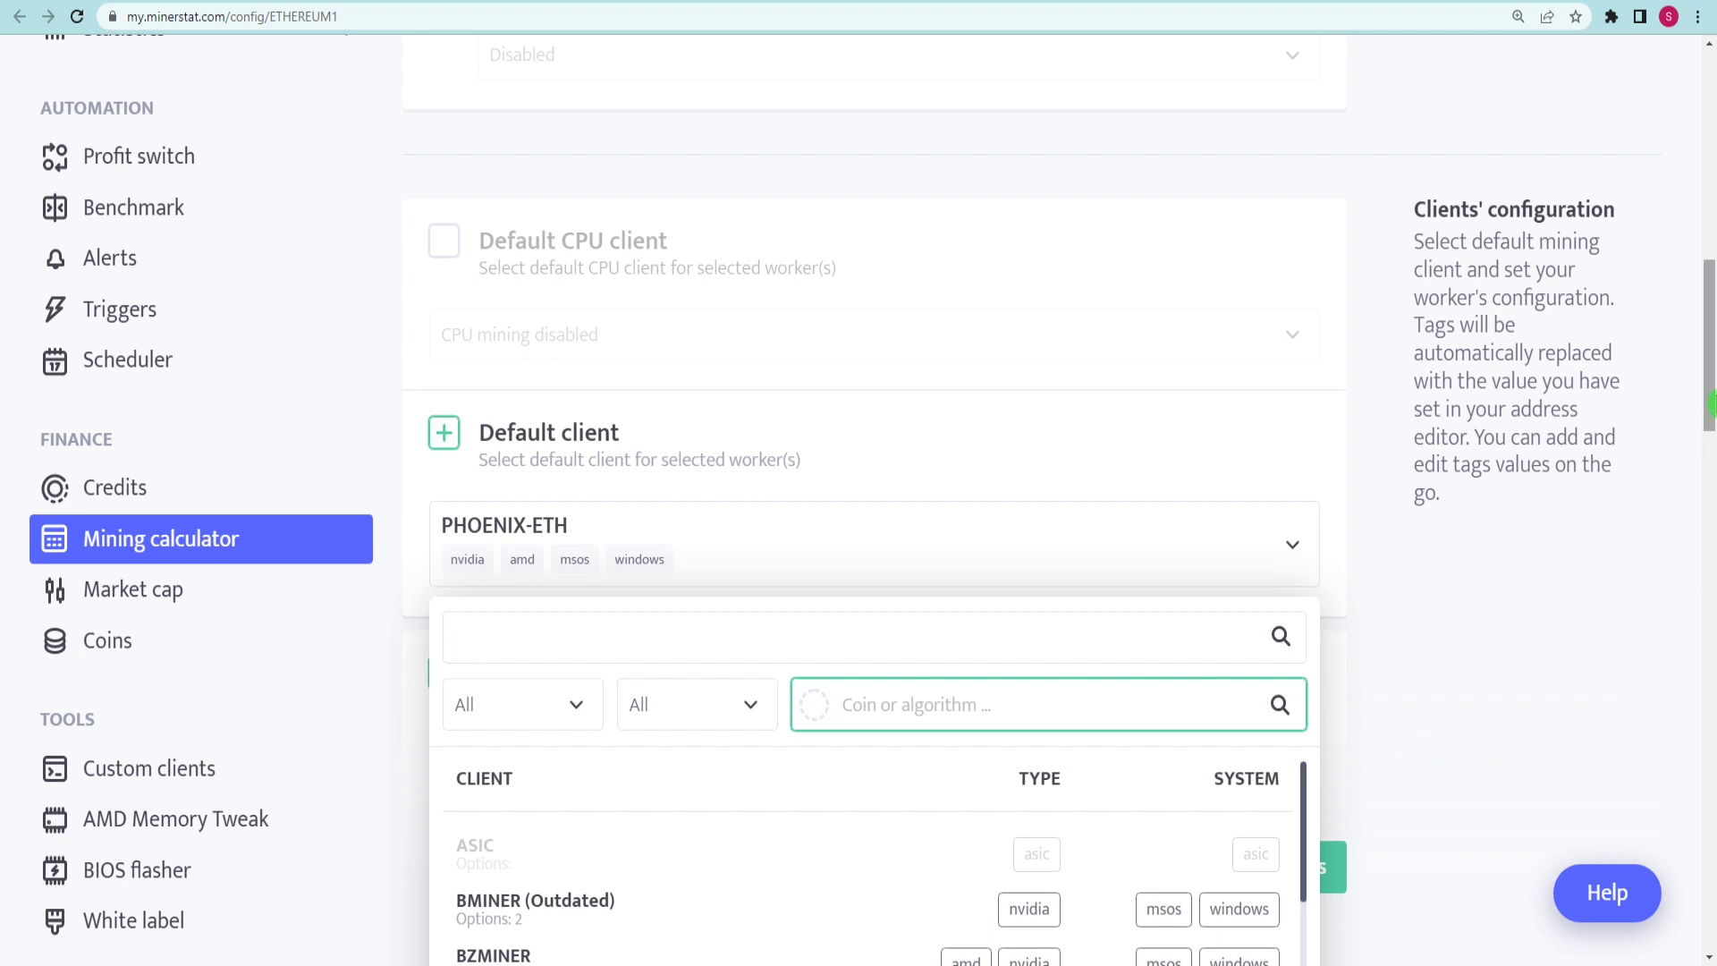
pyautogui.moveTo(1709, 349); pyautogui.dragTo(1709, 442)
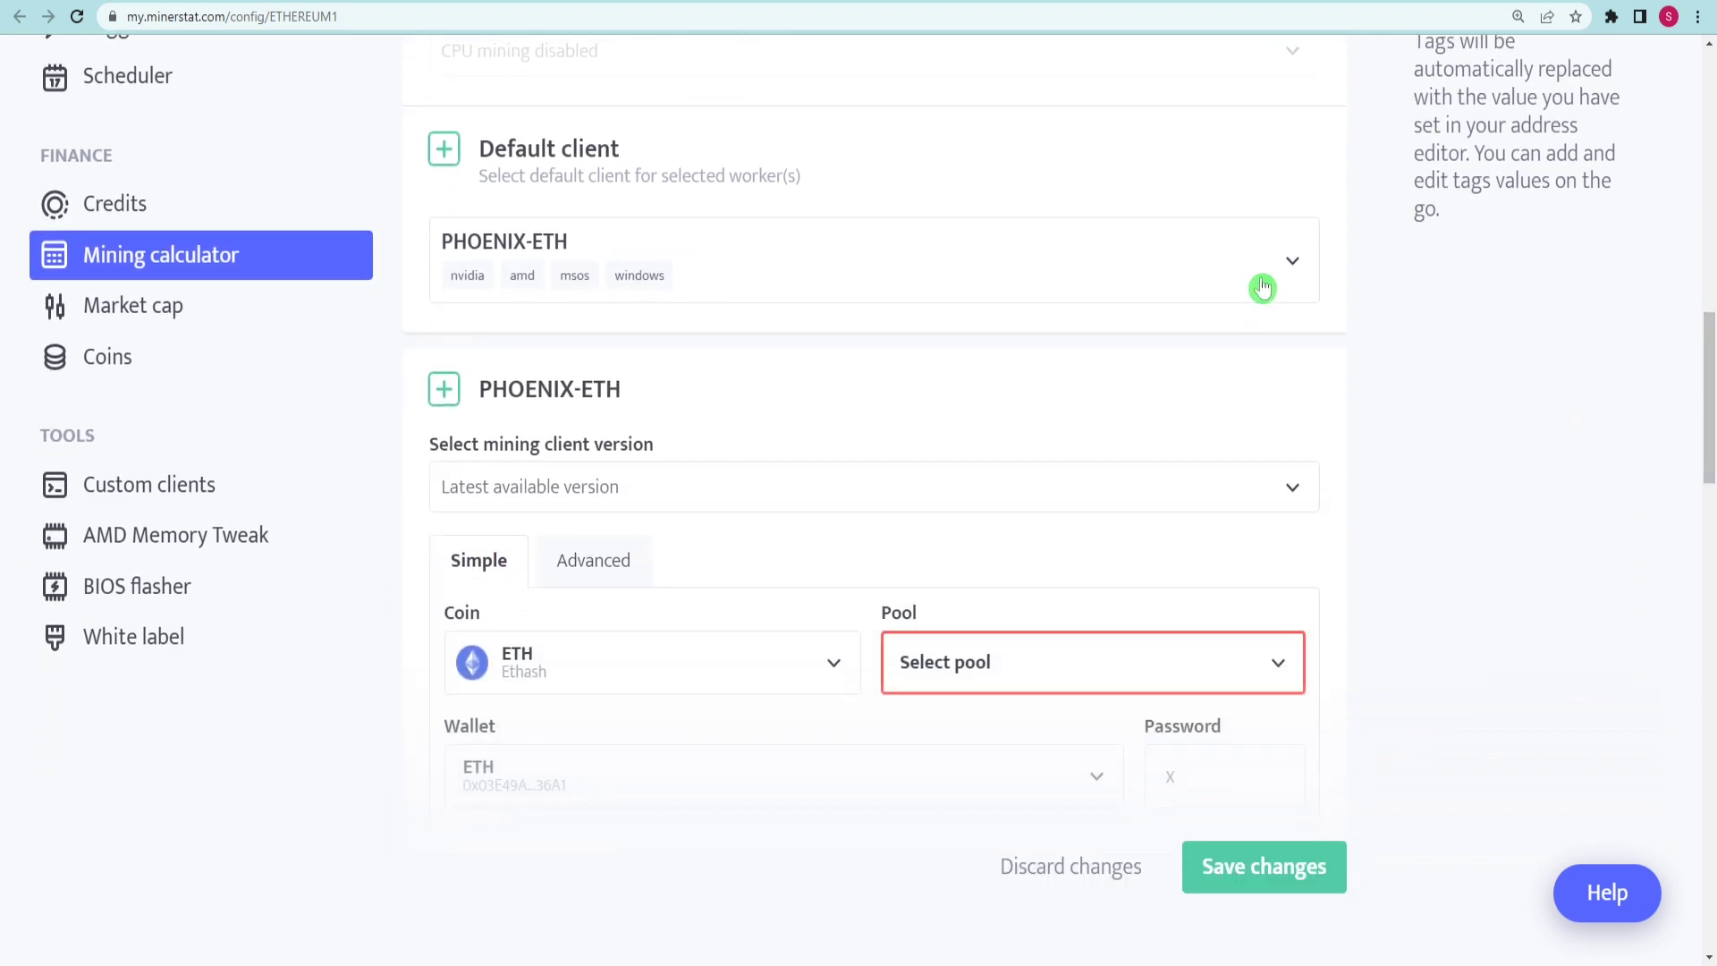
pyautogui.click(1261, 288)
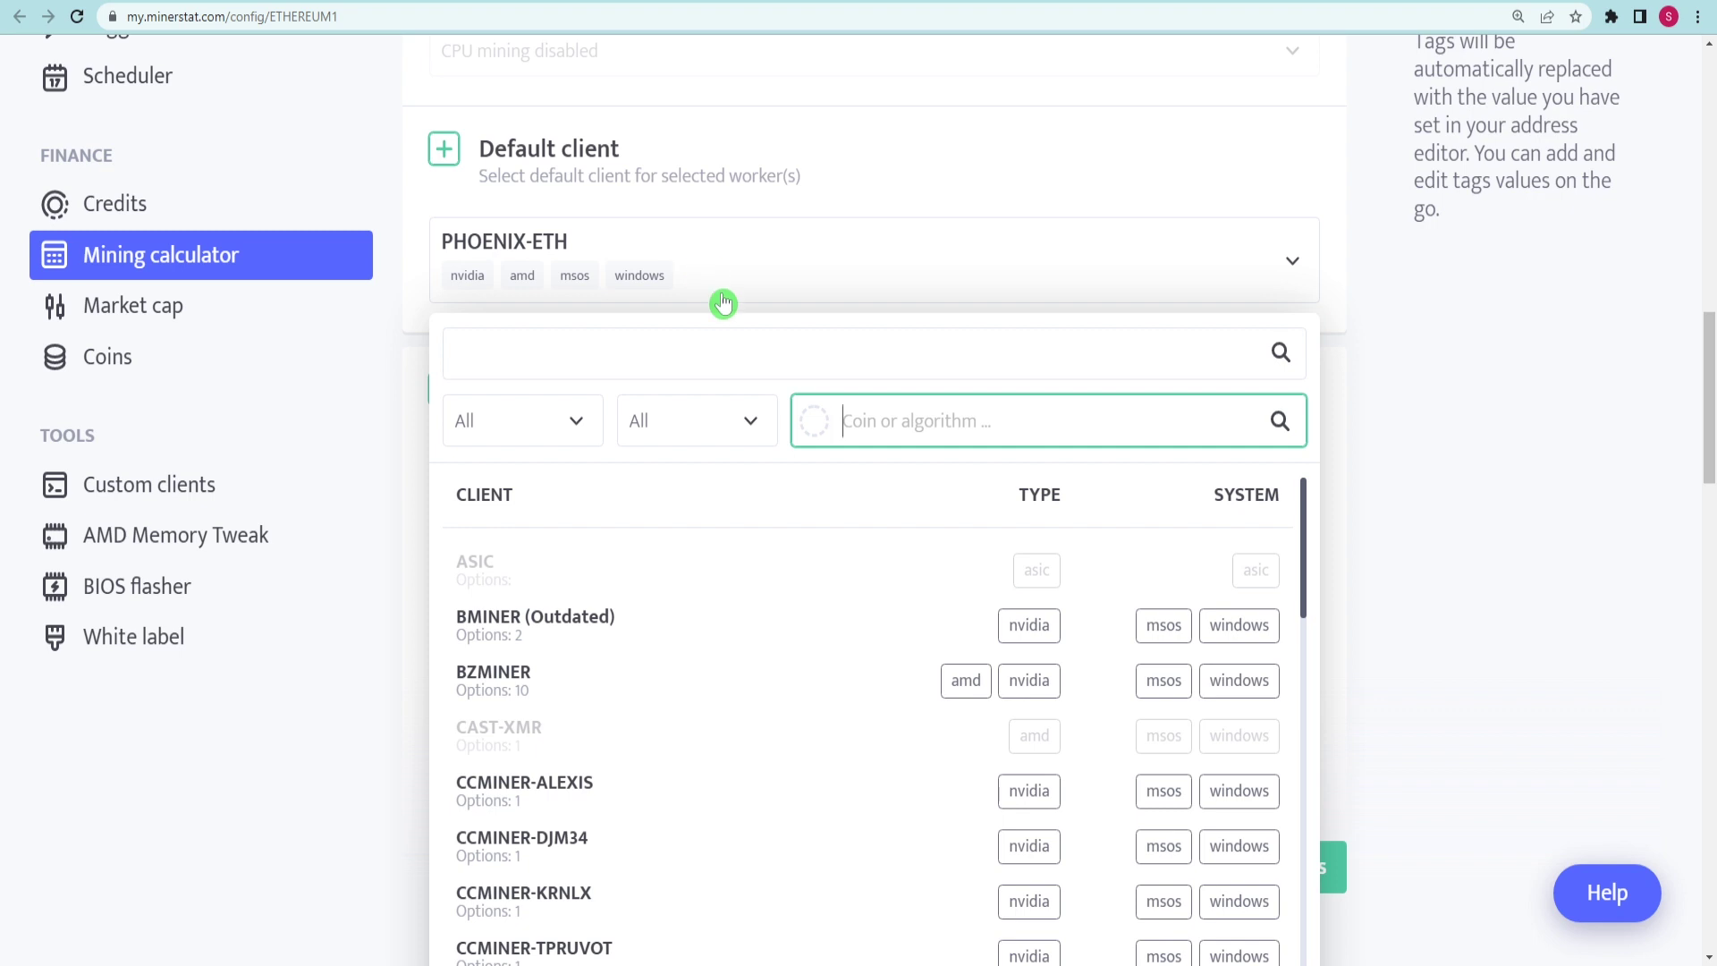
pyautogui.click(818, 242)
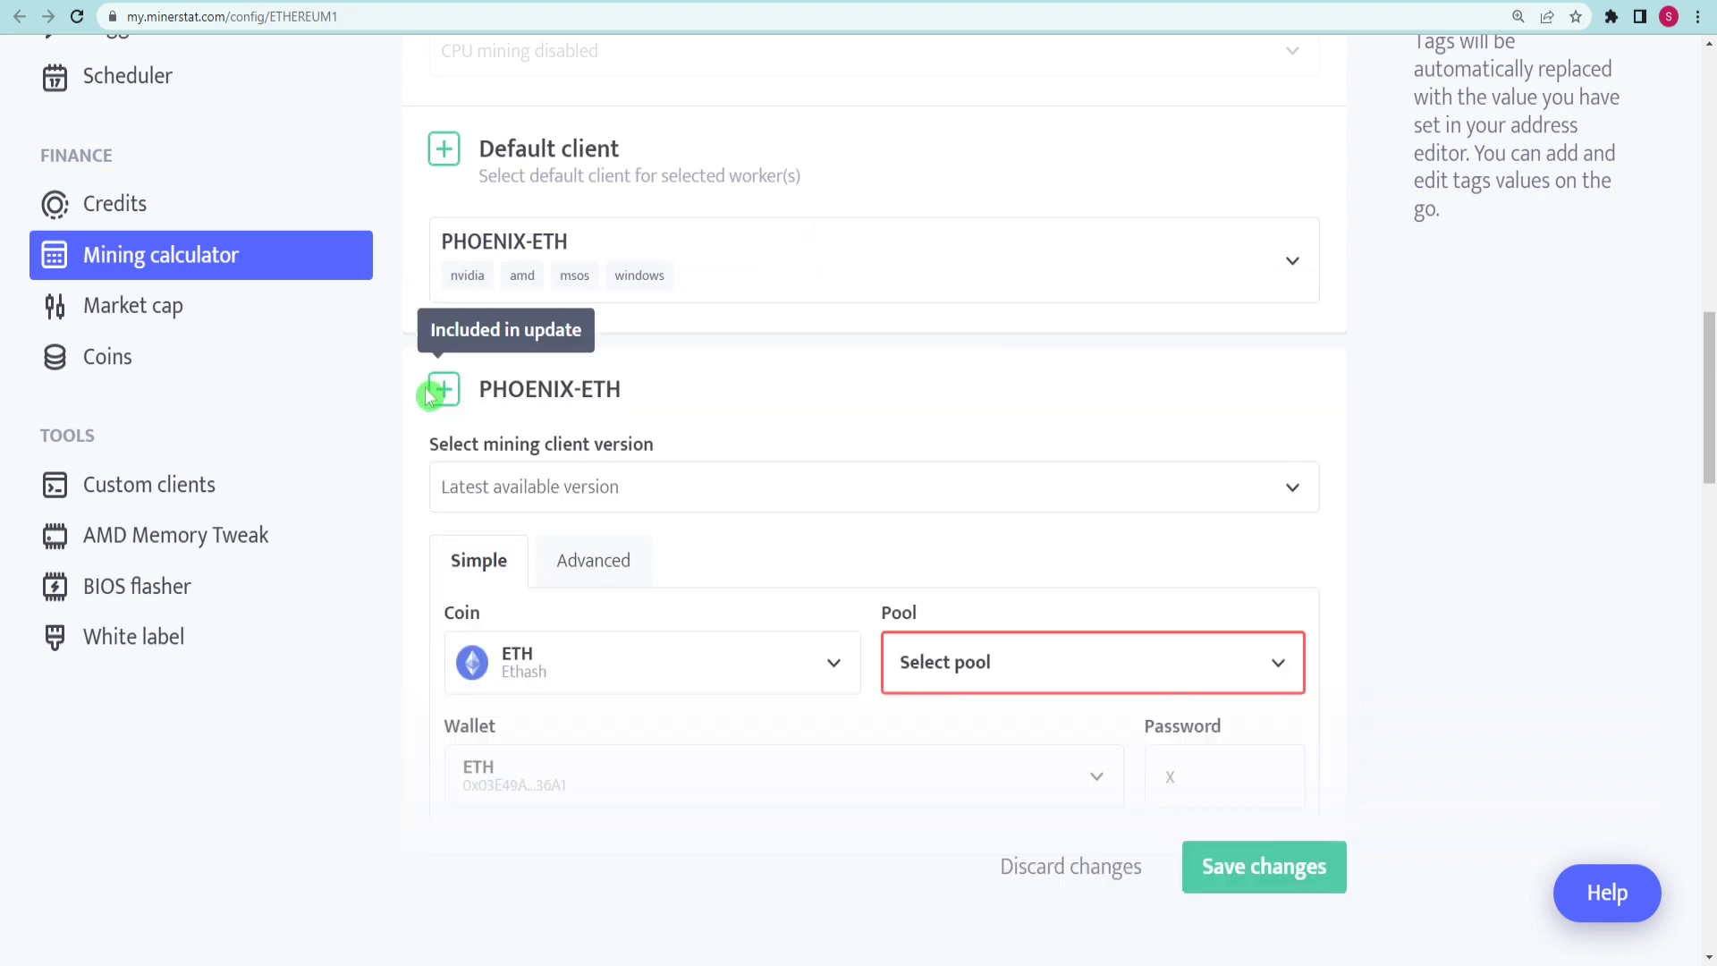
pyautogui.click(660, 244)
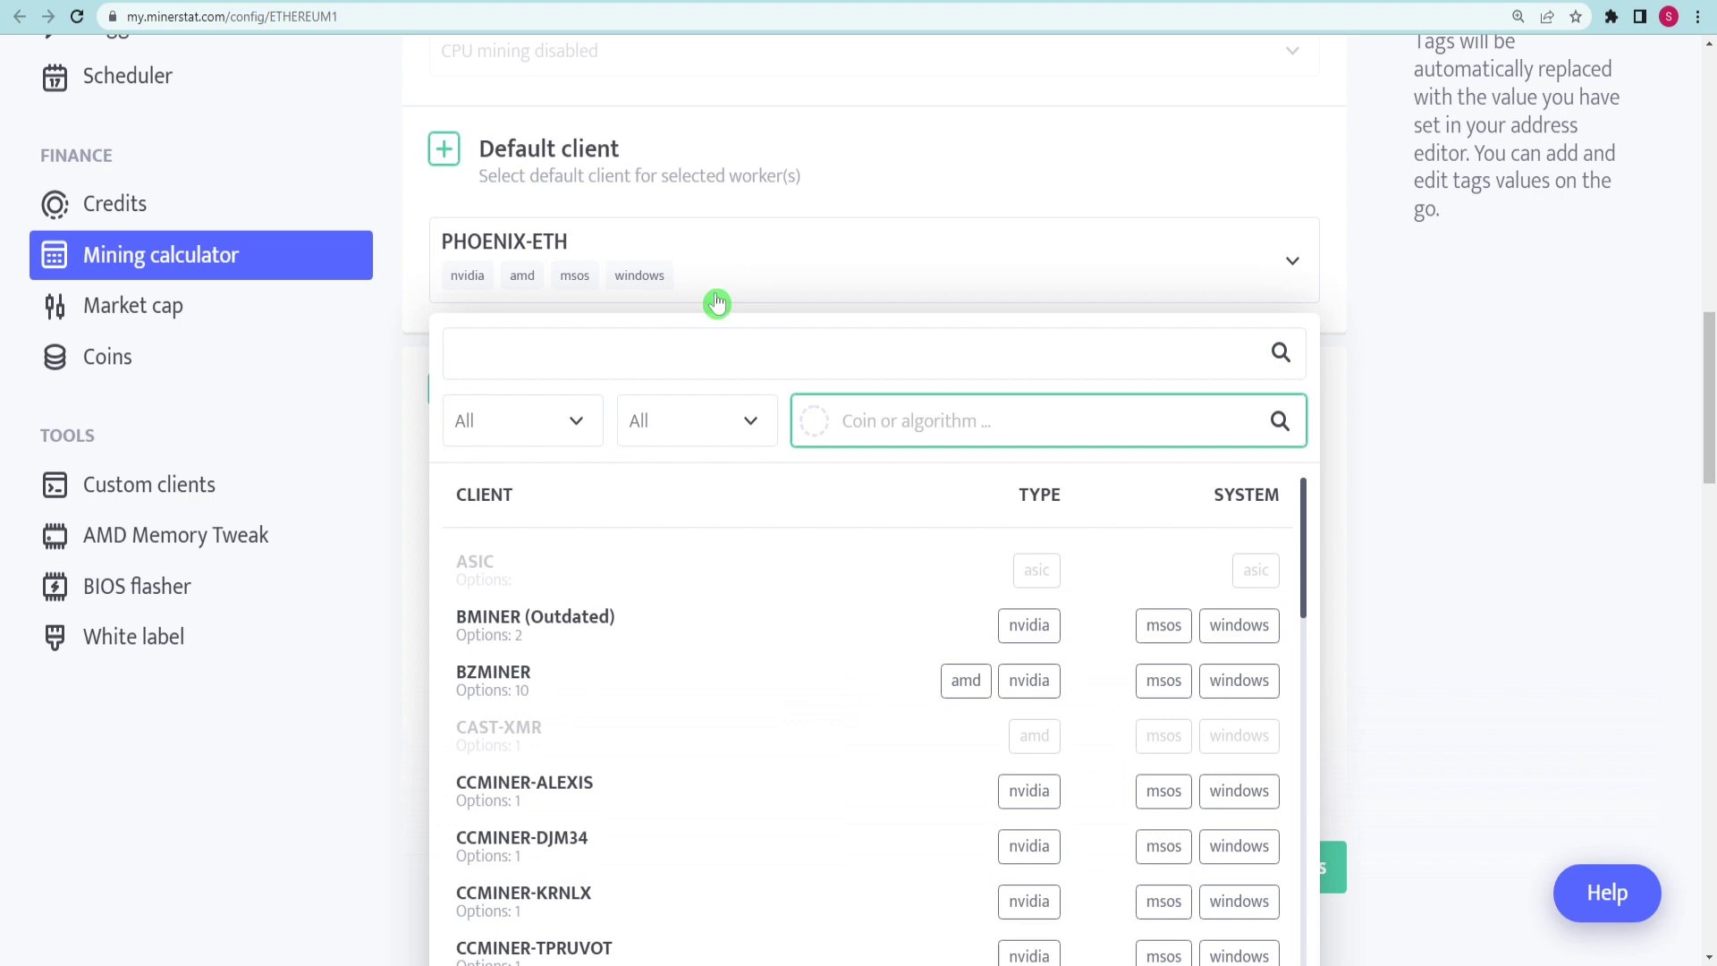
pyautogui.write('XMRI')
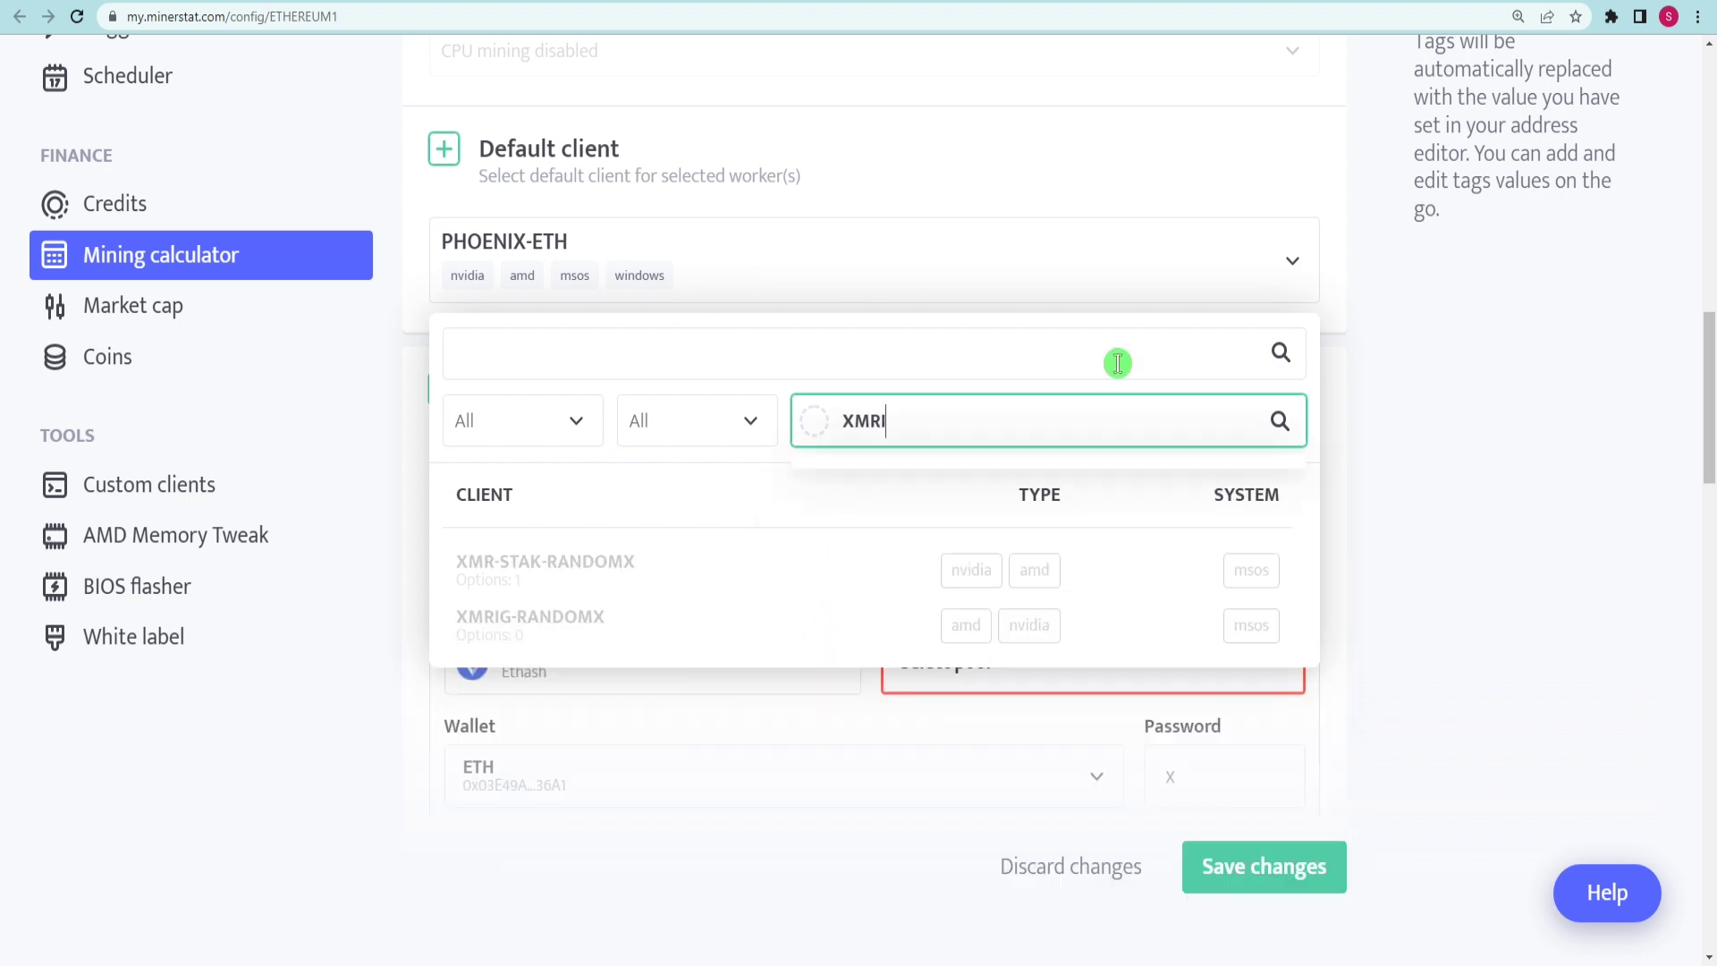
pyautogui.click(1242, 269)
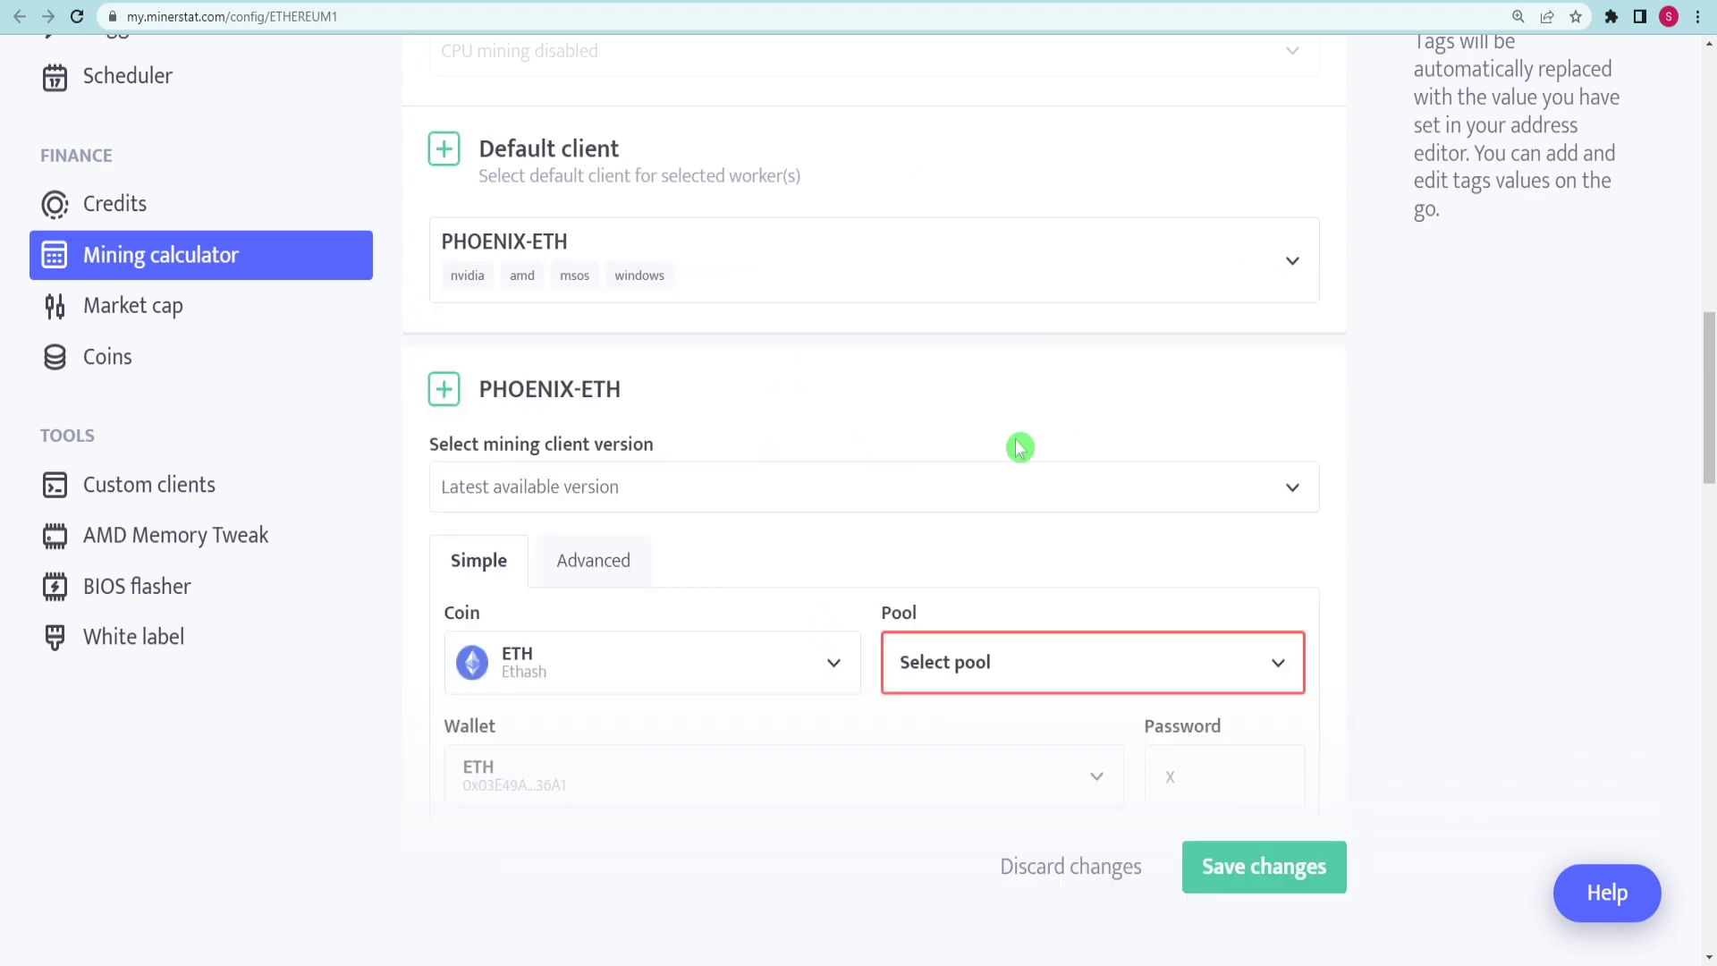
pyautogui.scroll(2, 496, 277)
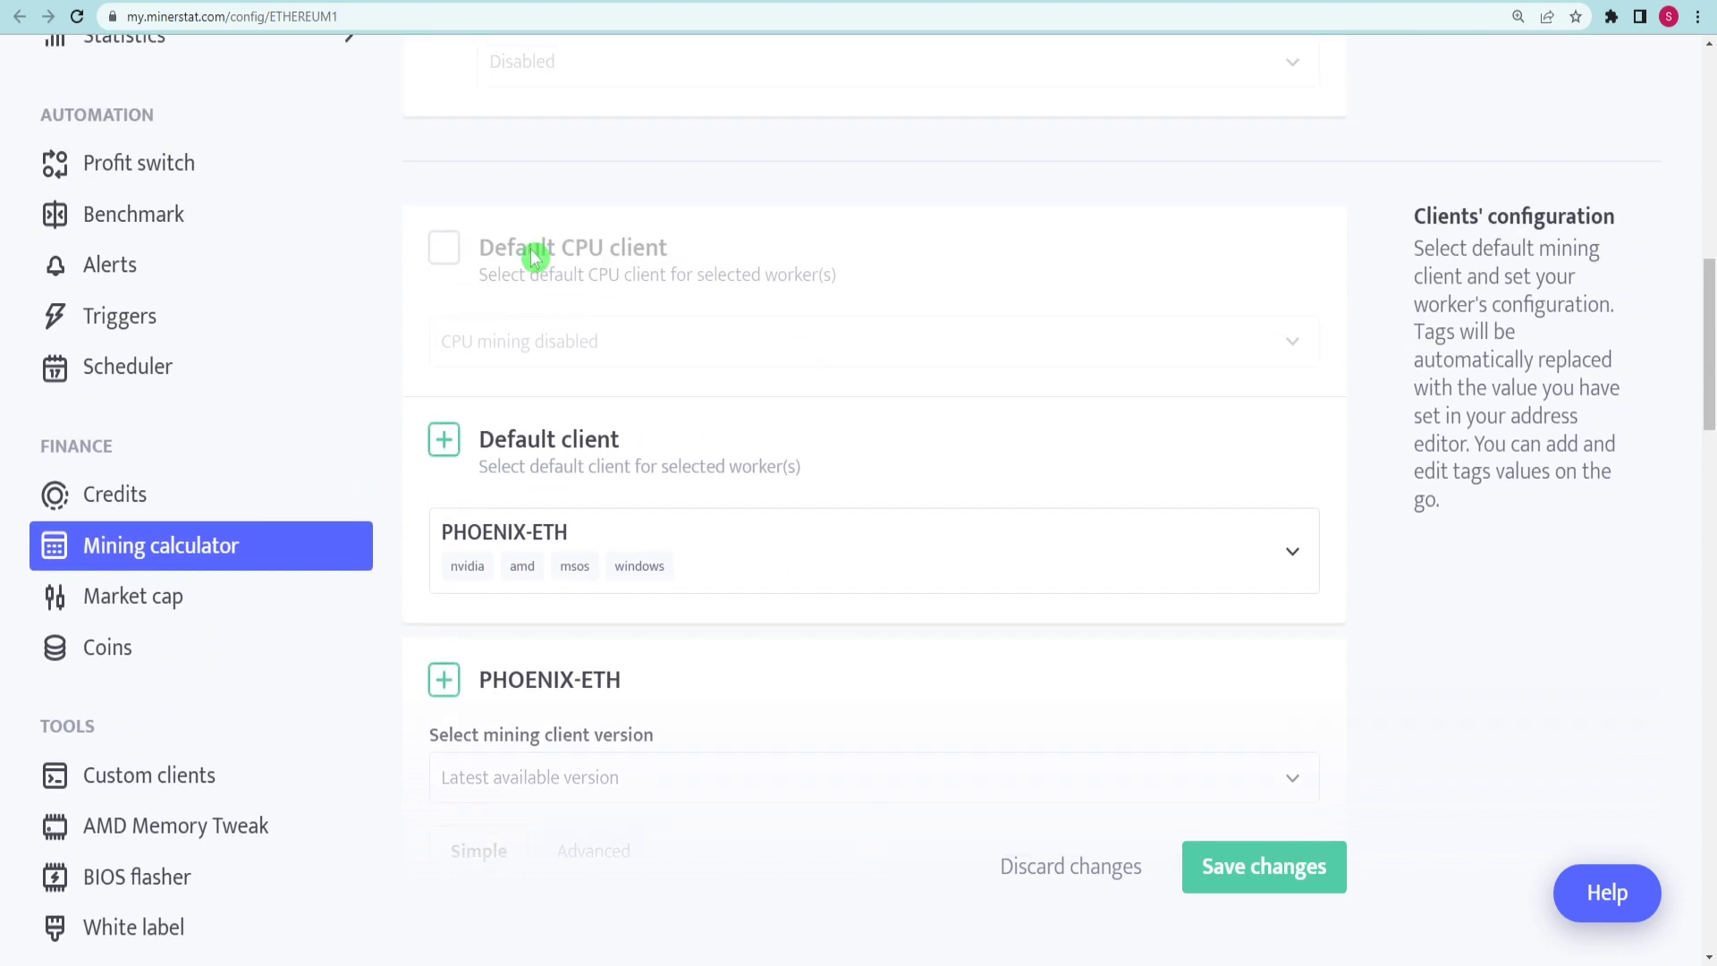
pyautogui.scroll(-3, 554, 400)
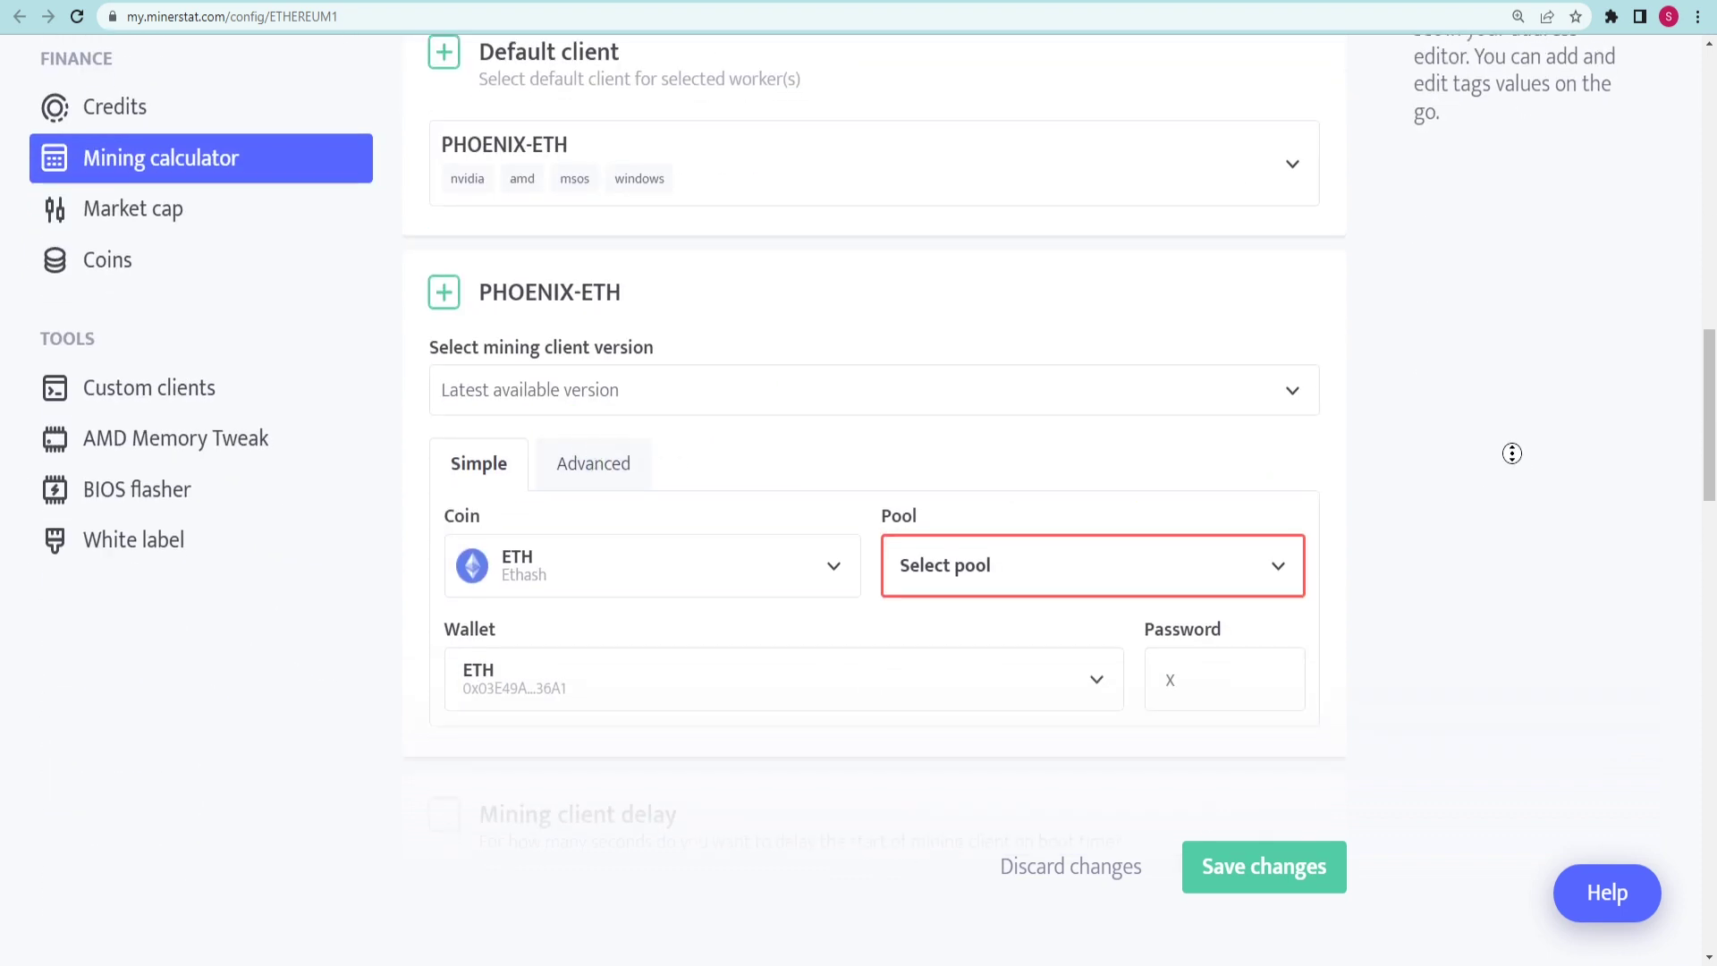
pyautogui.scroll(-2, 1512, 454)
pyautogui.scroll(-4, 1516, 482)
pyautogui.scroll(-1, 1524, 521)
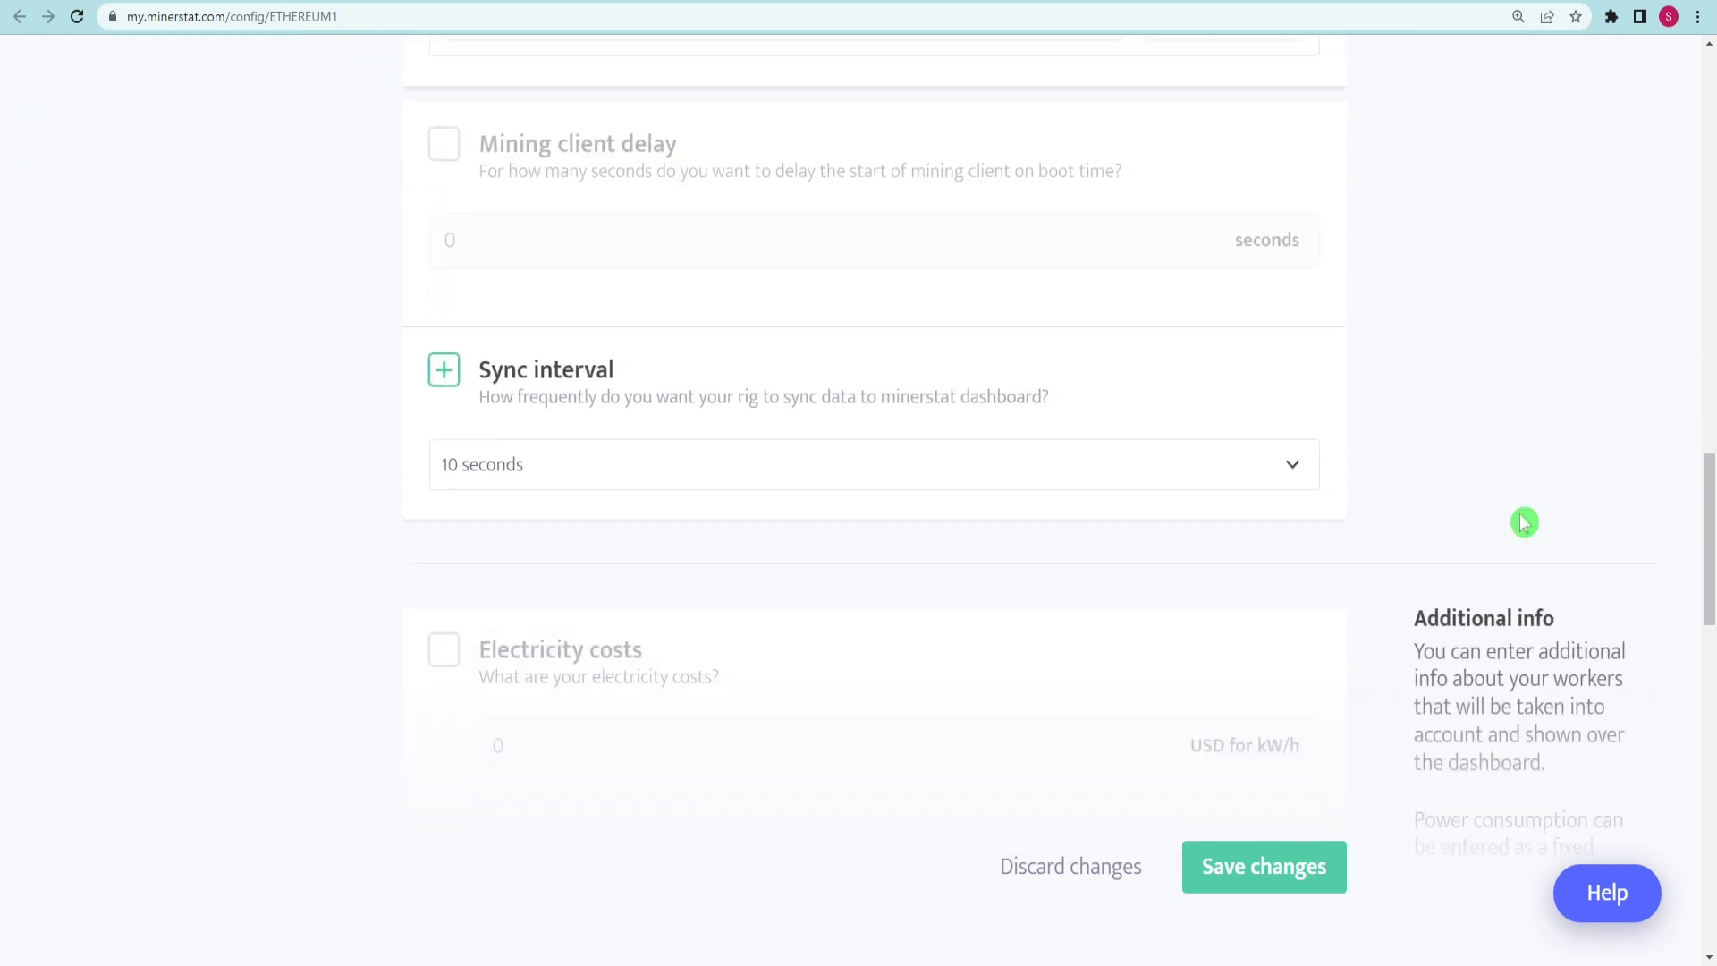
pyautogui.scroll(-3, 1525, 521)
pyautogui.scroll(-3, 1409, 524)
pyautogui.scroll(-2, 952, 732)
pyautogui.scroll(-2, 1162, 766)
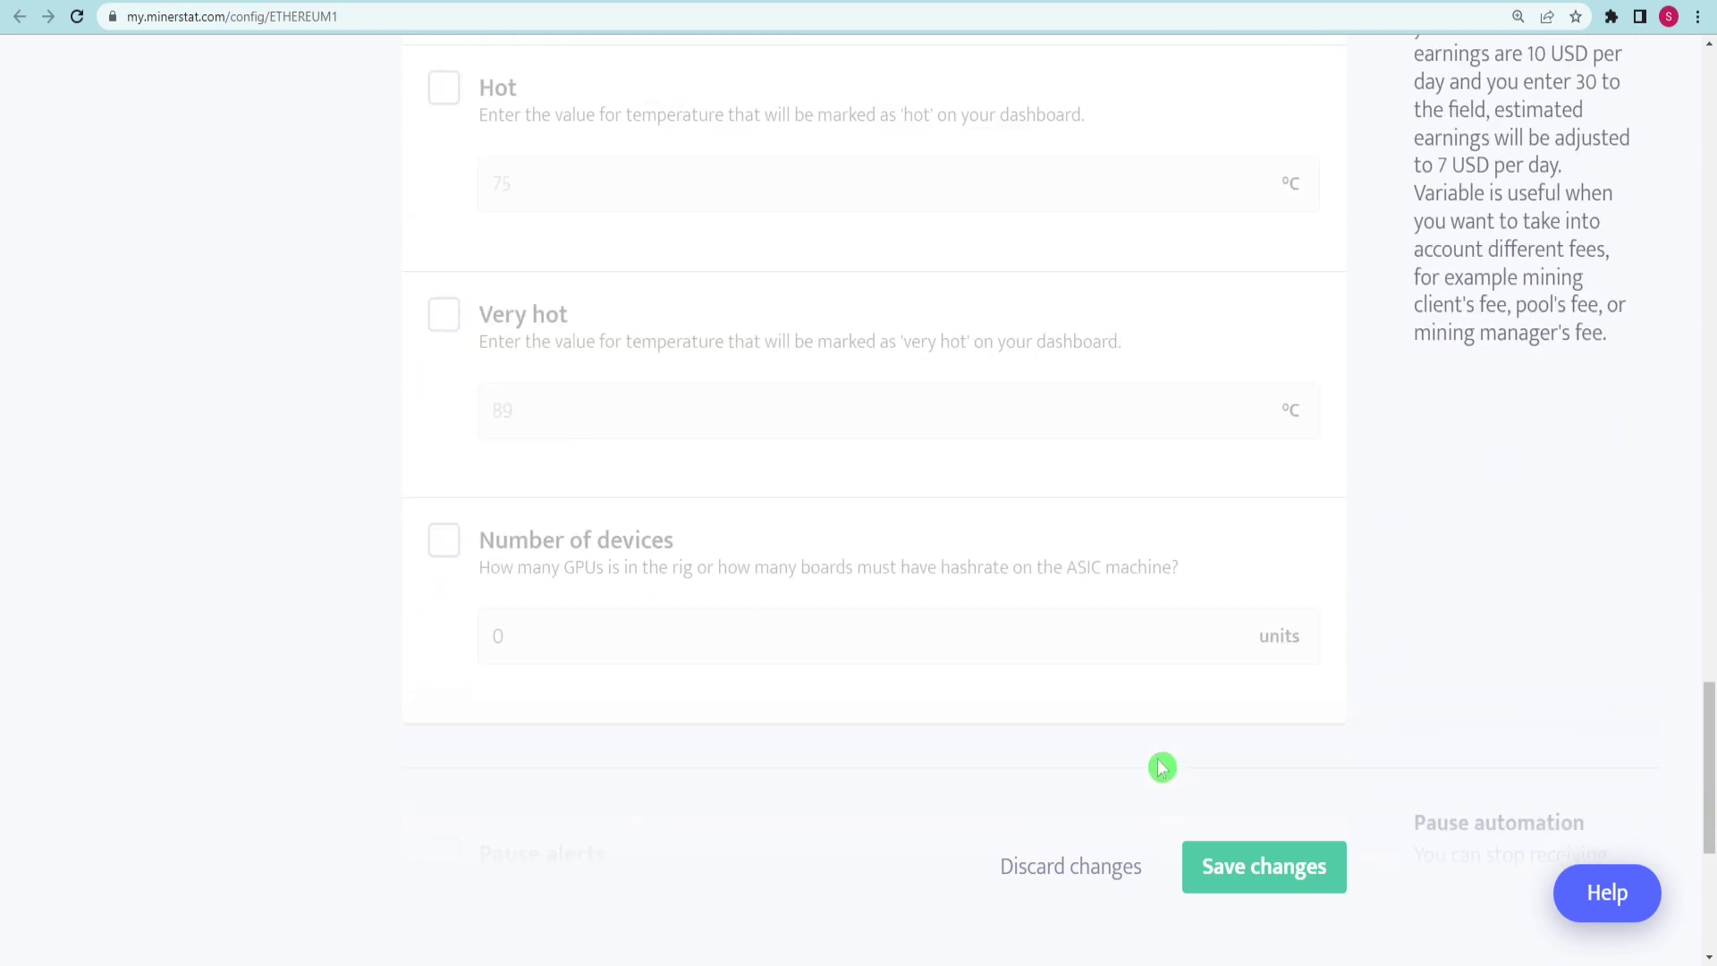
pyautogui.scroll(3, 1162, 766)
pyautogui.scroll(4, 1094, 662)
pyautogui.scroll(4, 831, 527)
pyautogui.scroll(3, 783, 483)
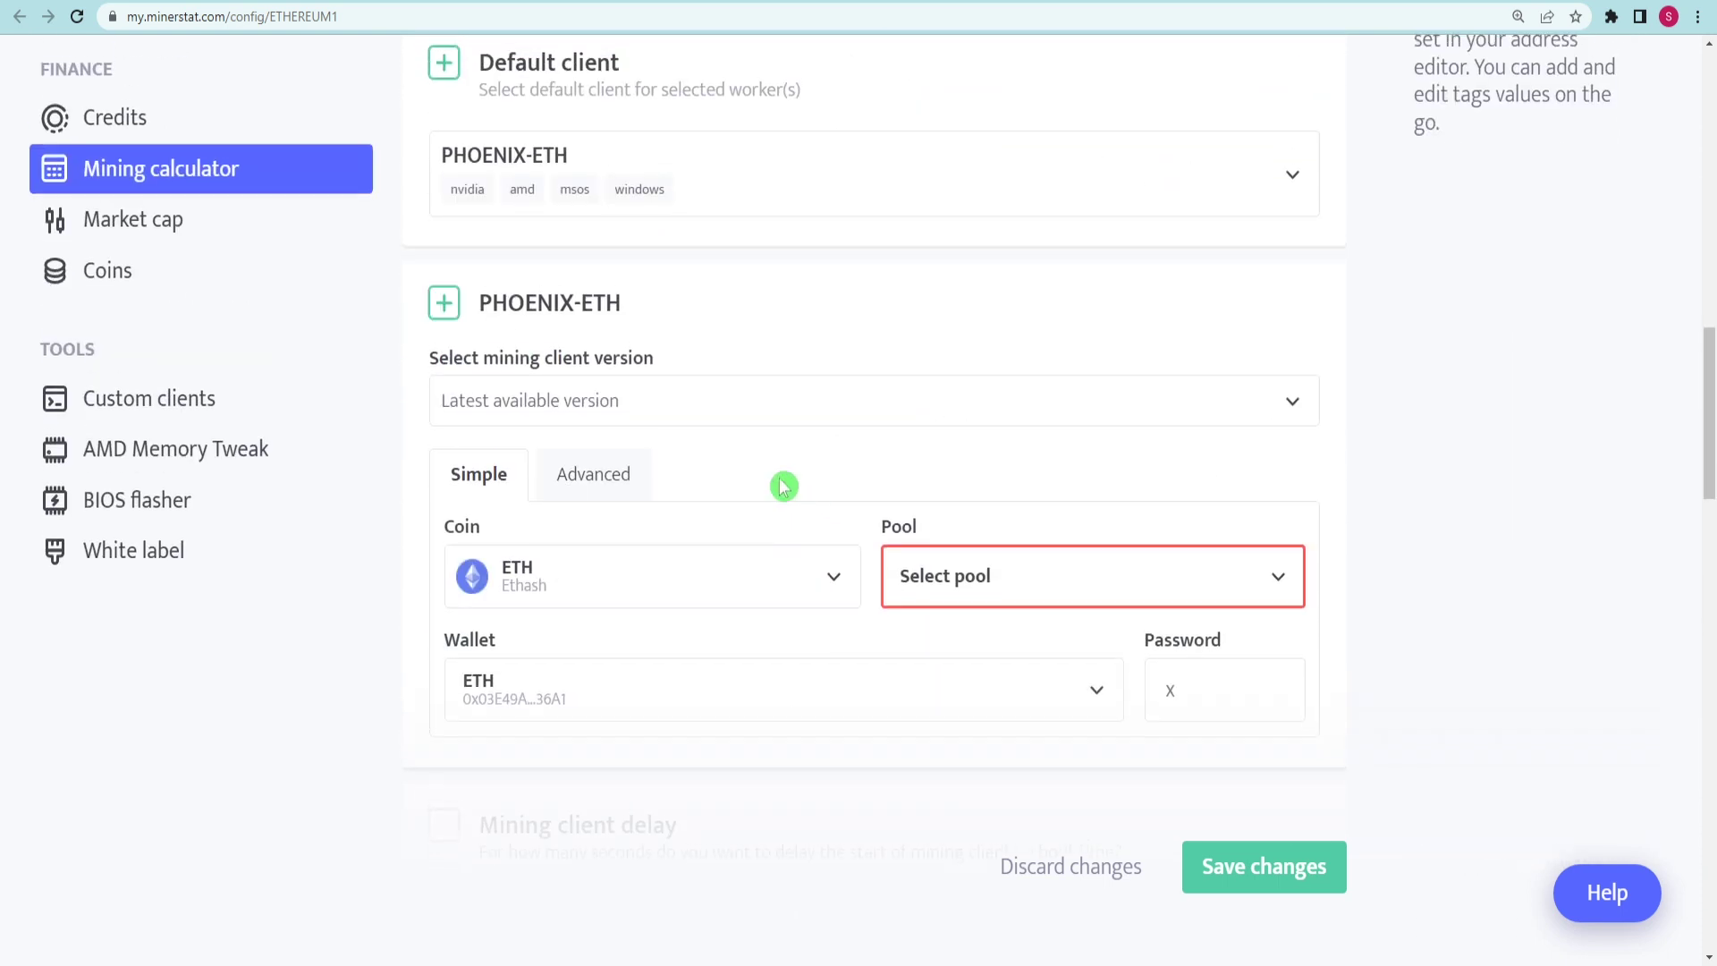
pyautogui.scroll(2, 671, 387)
pyautogui.scroll(-2, 718, 389)
pyautogui.click(953, 590)
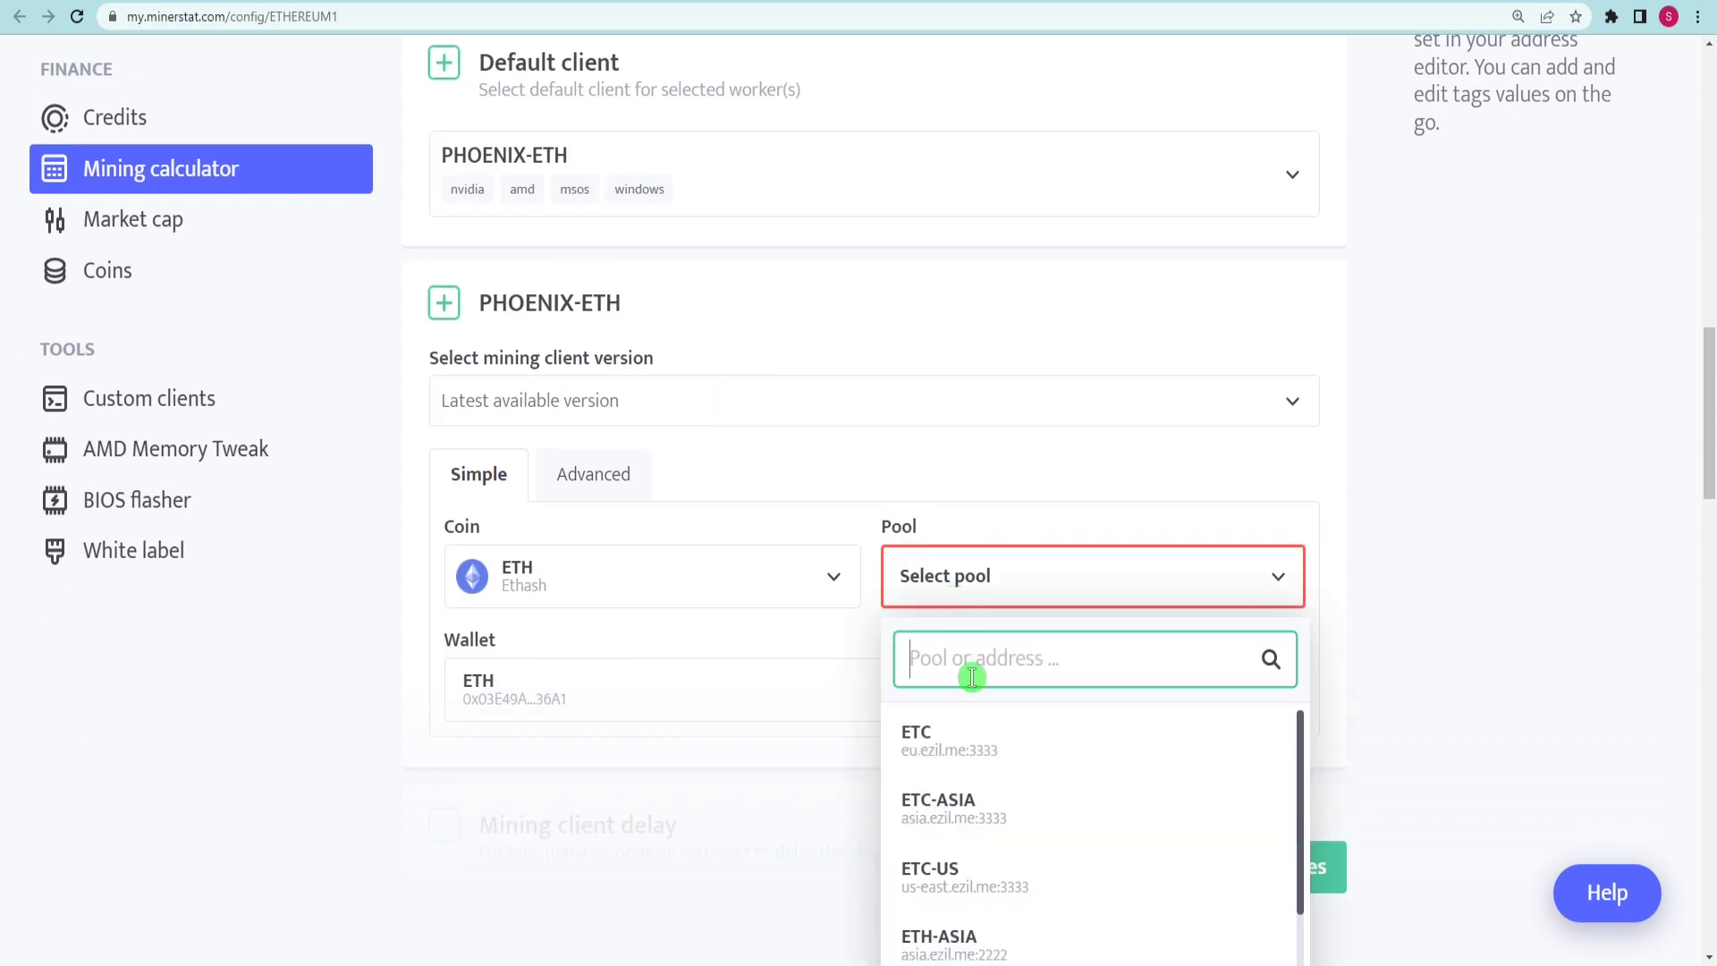
pyautogui.scroll(-1, 1027, 764)
pyautogui.scroll(1, 1028, 765)
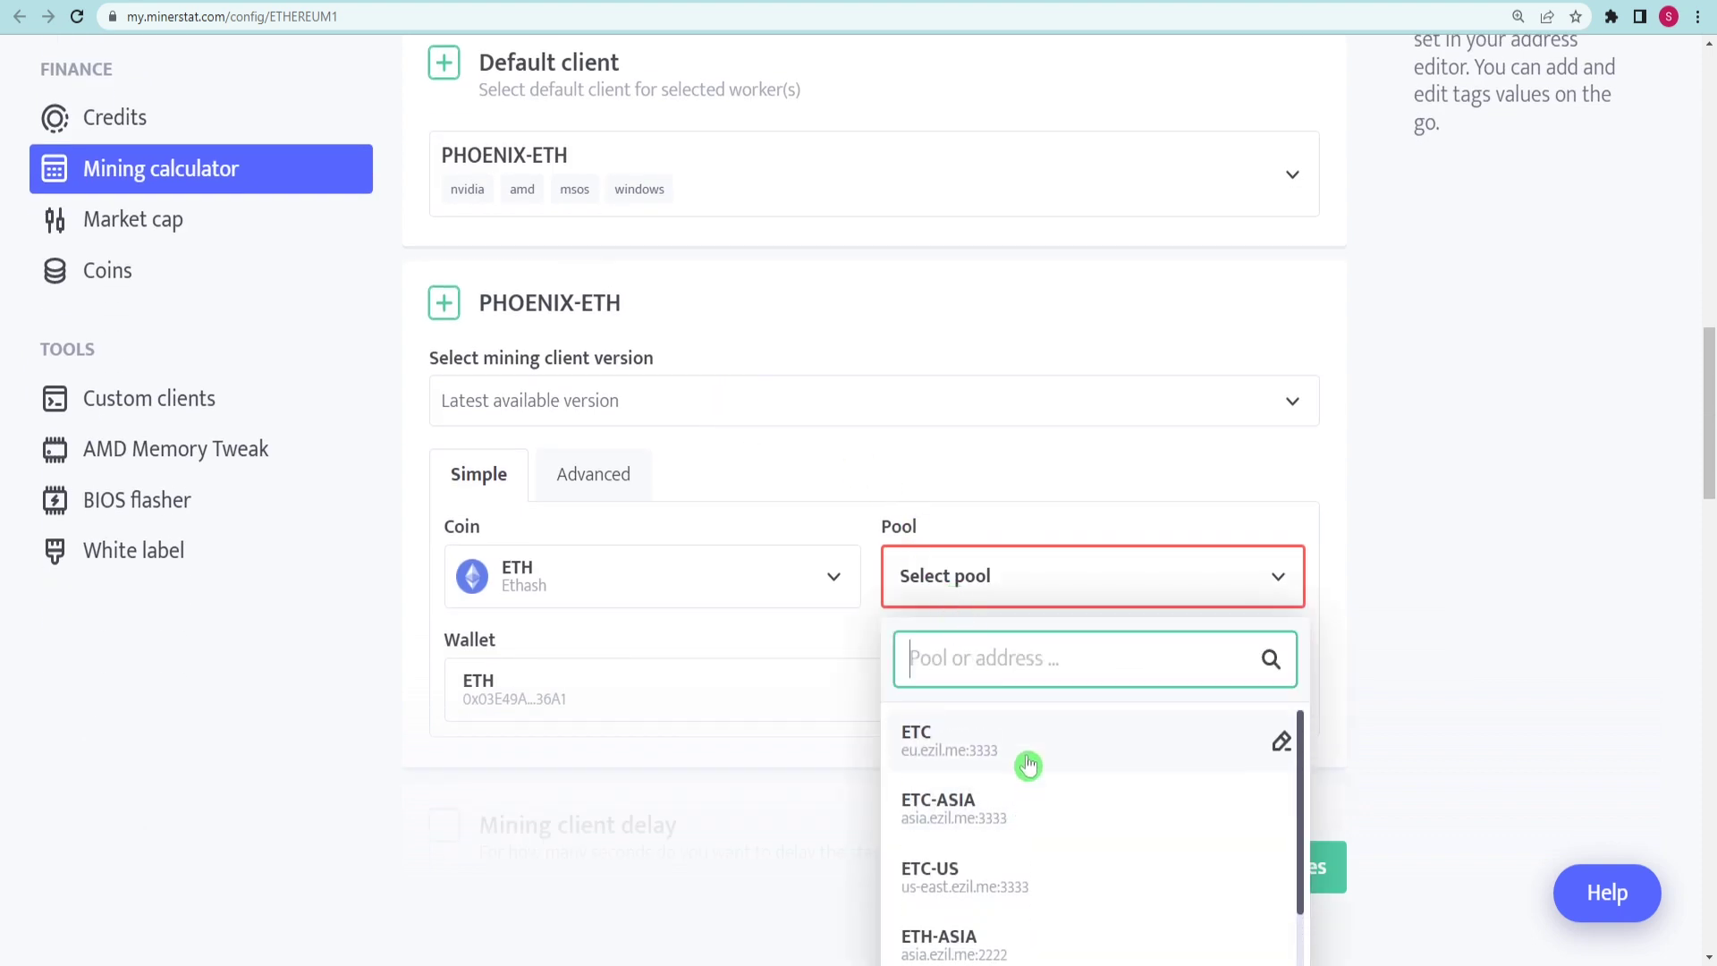
pyautogui.scroll(-1, 1027, 766)
pyautogui.click(654, 410)
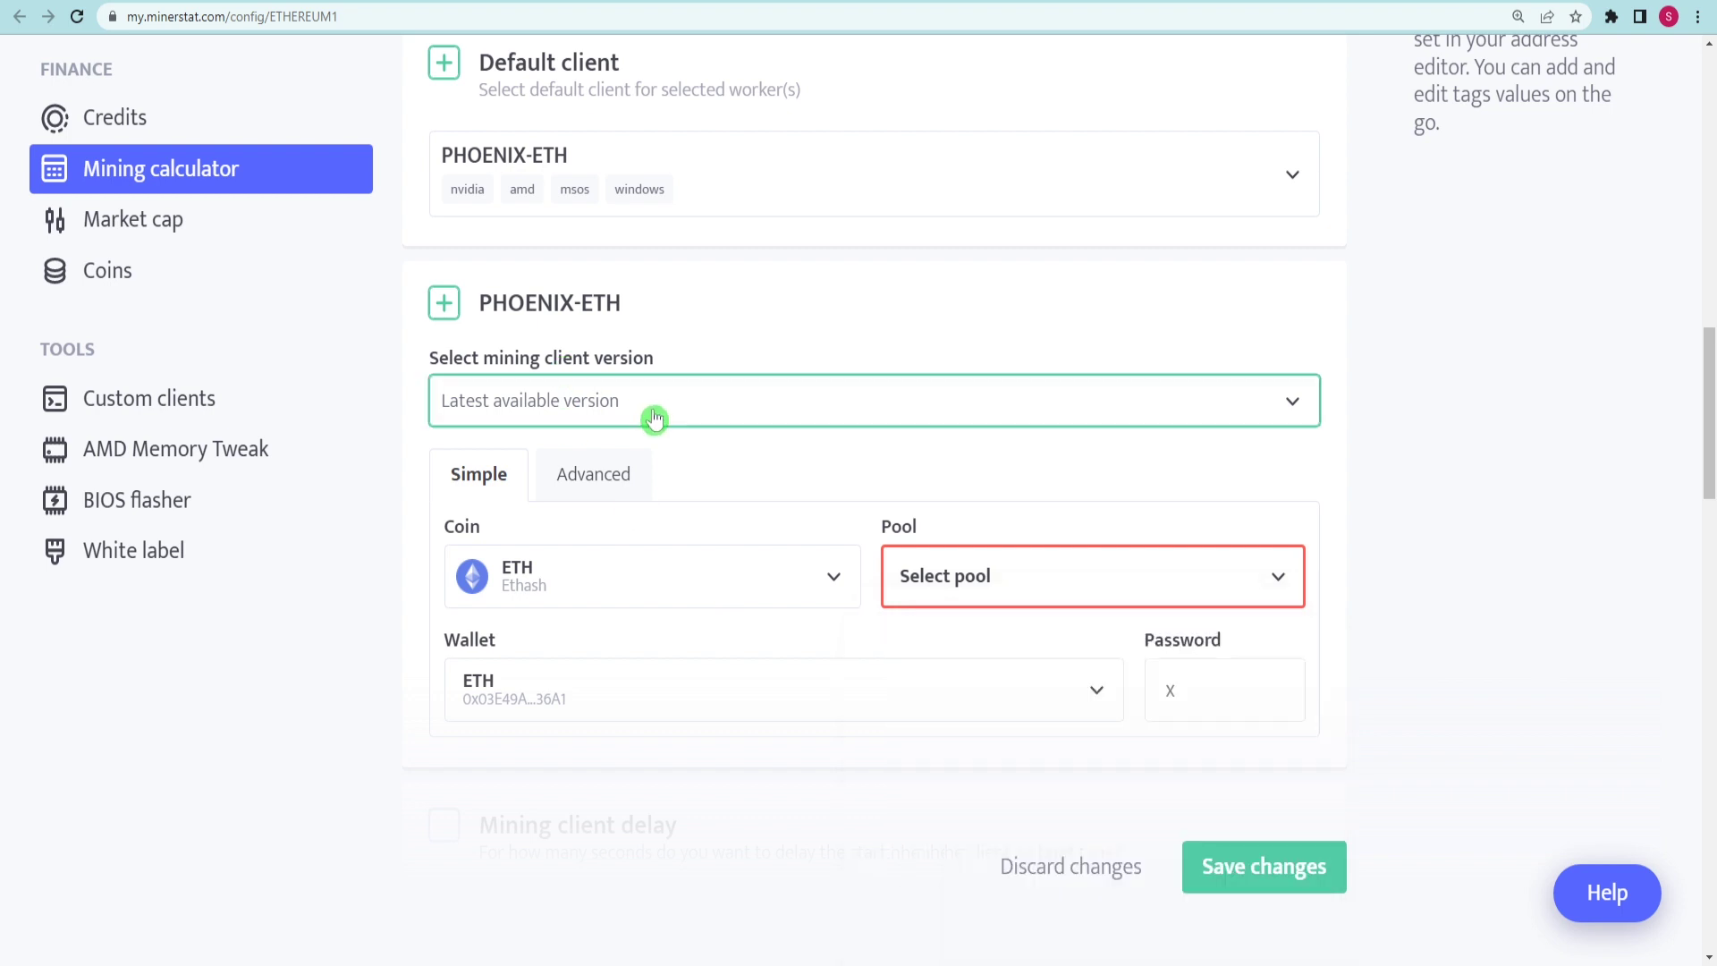
pyautogui.click(985, 593)
pyautogui.scroll(-3, 986, 697)
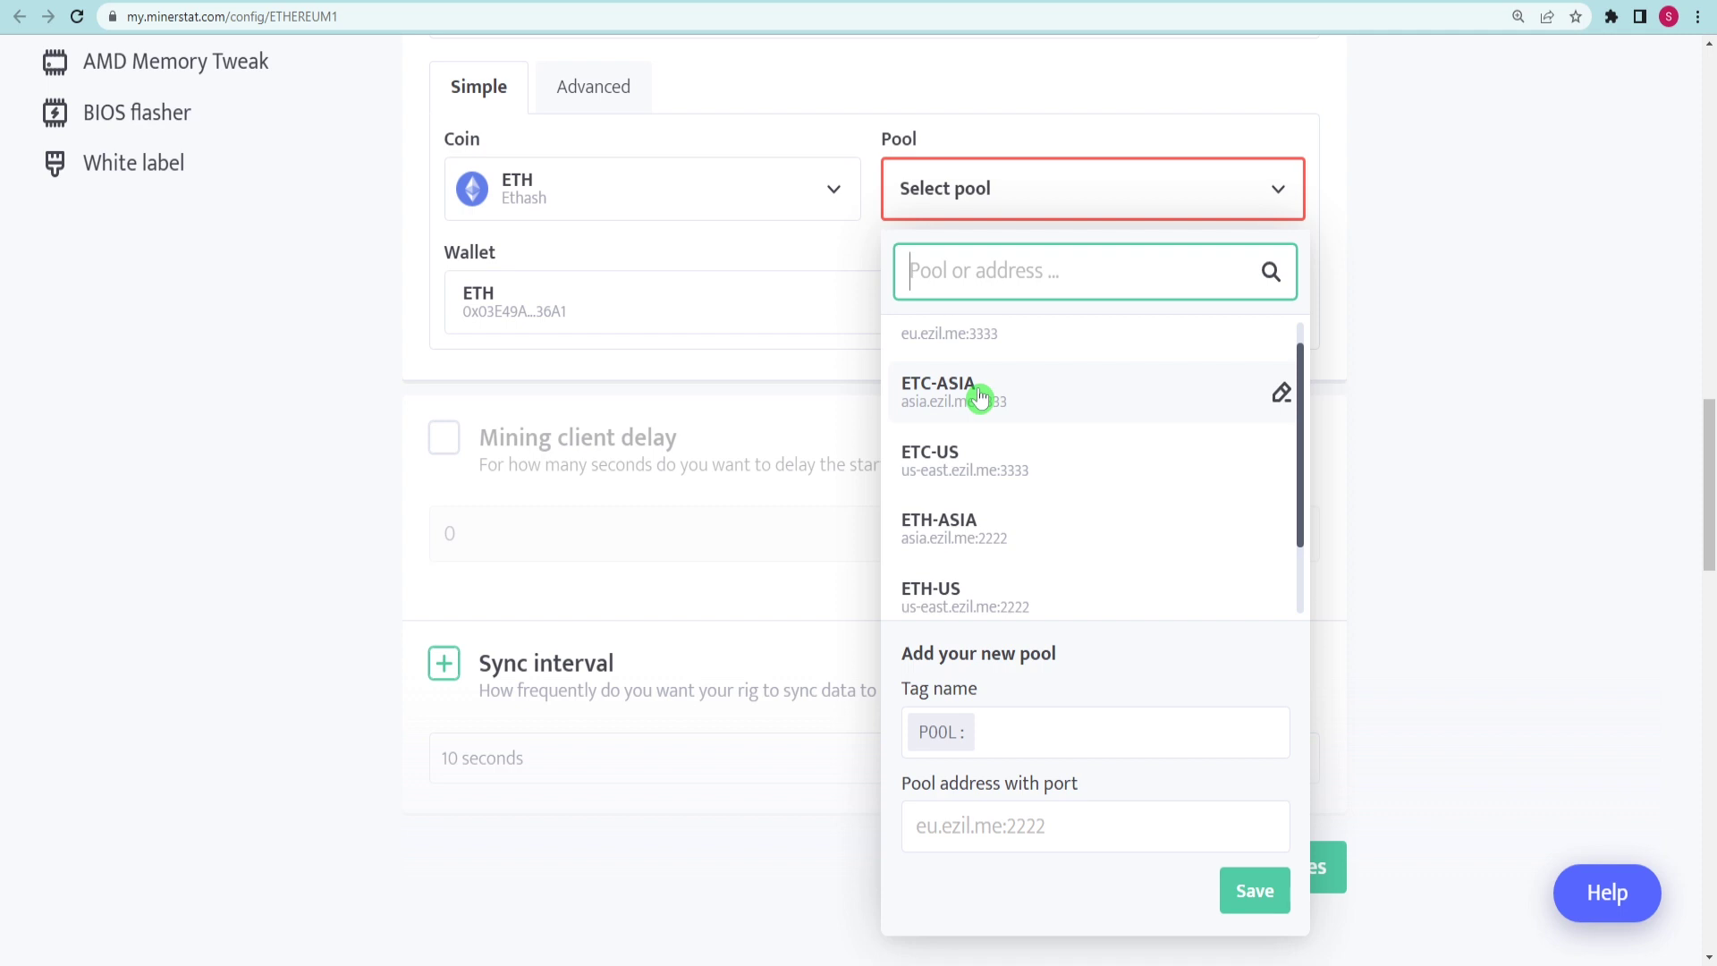
pyautogui.click(1448, 405)
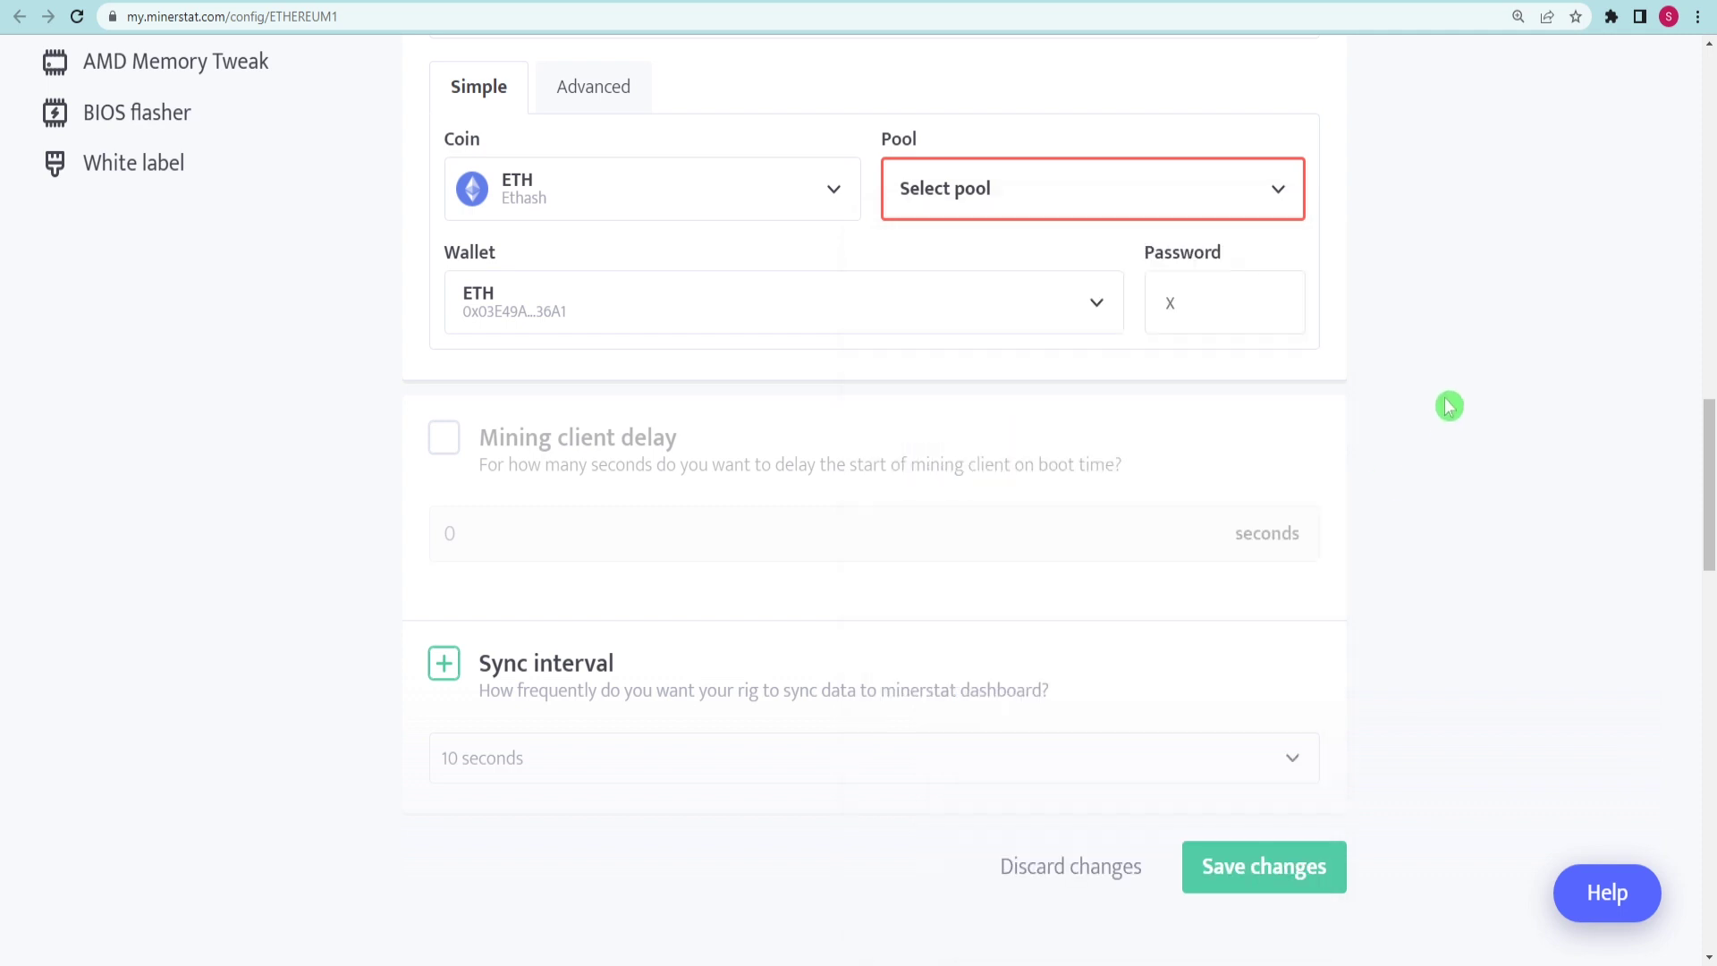
pyautogui.scroll(-2, 1449, 405)
pyautogui.scroll(-1, 1442, 402)
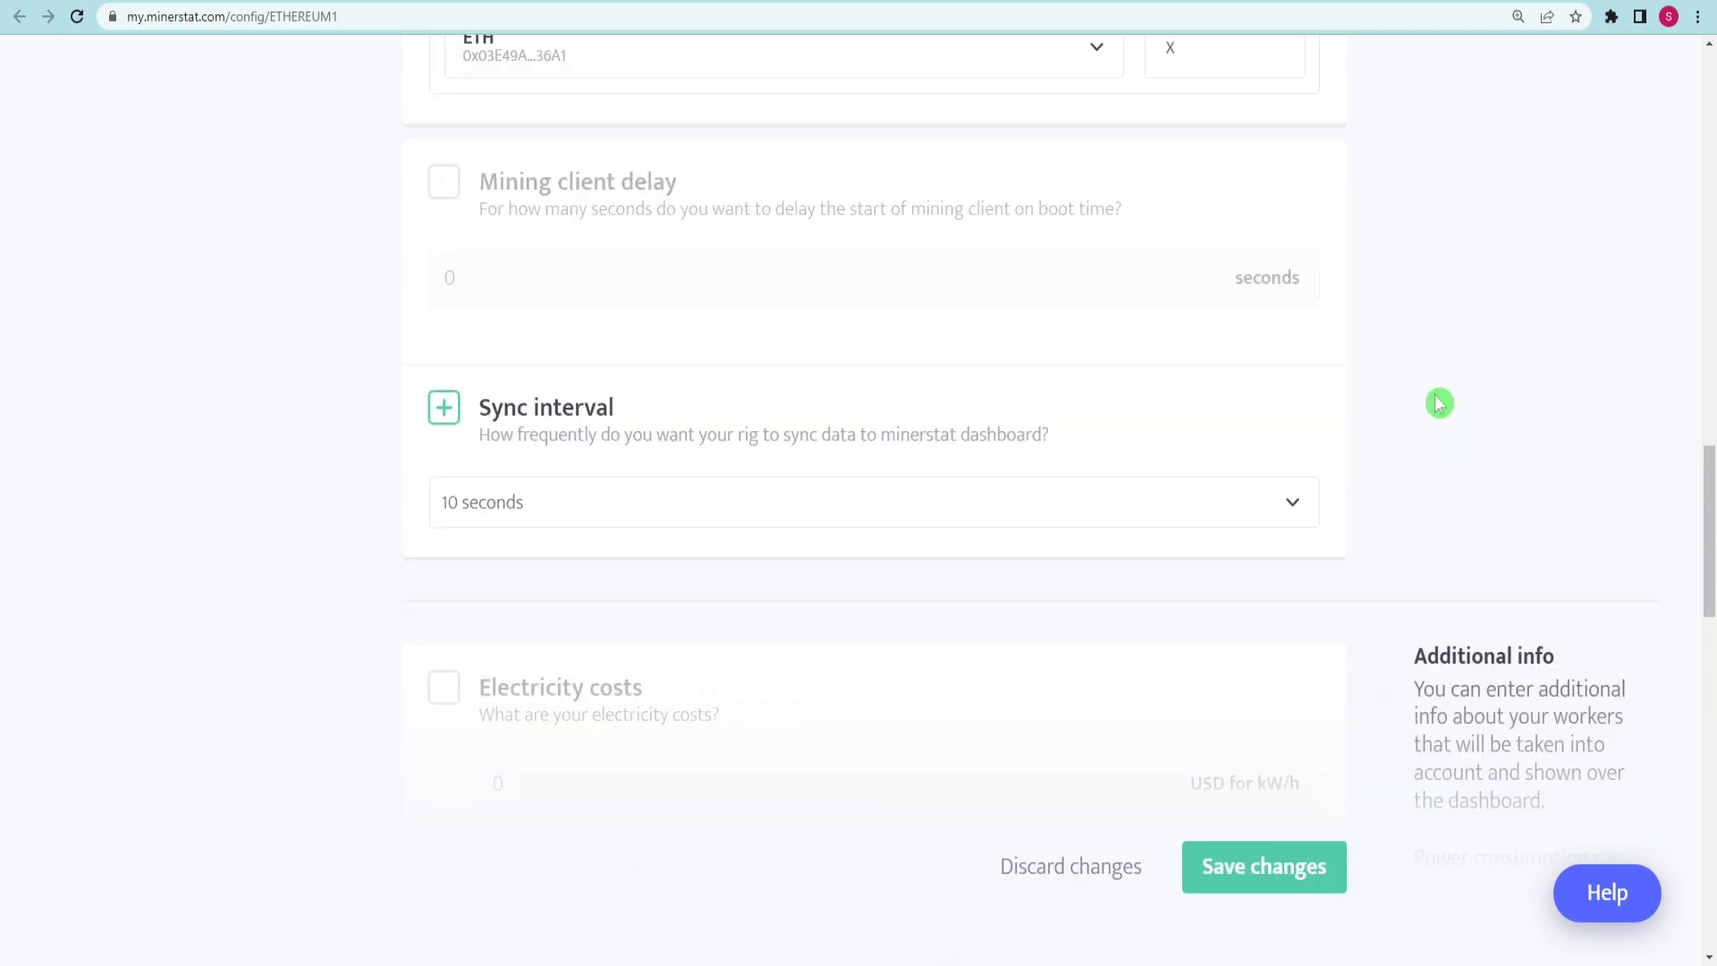
pyautogui.scroll(-3, 1439, 402)
pyautogui.scroll(-3, 751, 444)
pyautogui.scroll(-3, 617, 537)
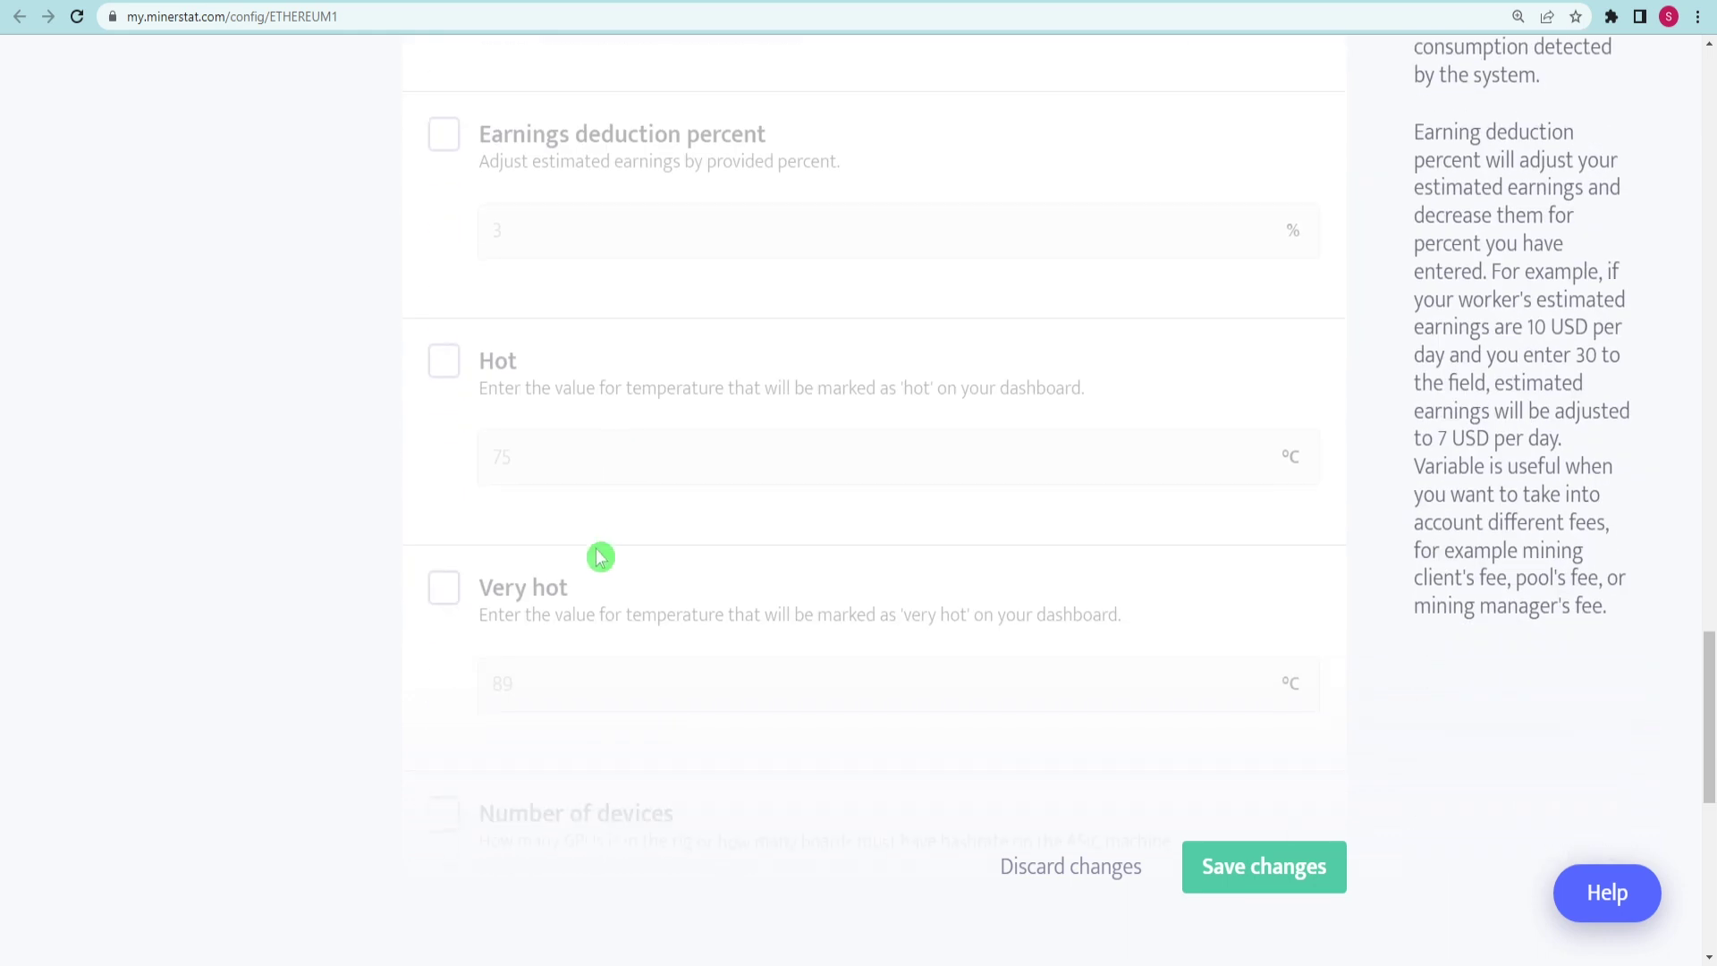
pyautogui.scroll(-2, 471, 576)
# Tick Number of devices and Electricity costs, then save ETHEREUM1's config
pyautogui.click(443, 524)
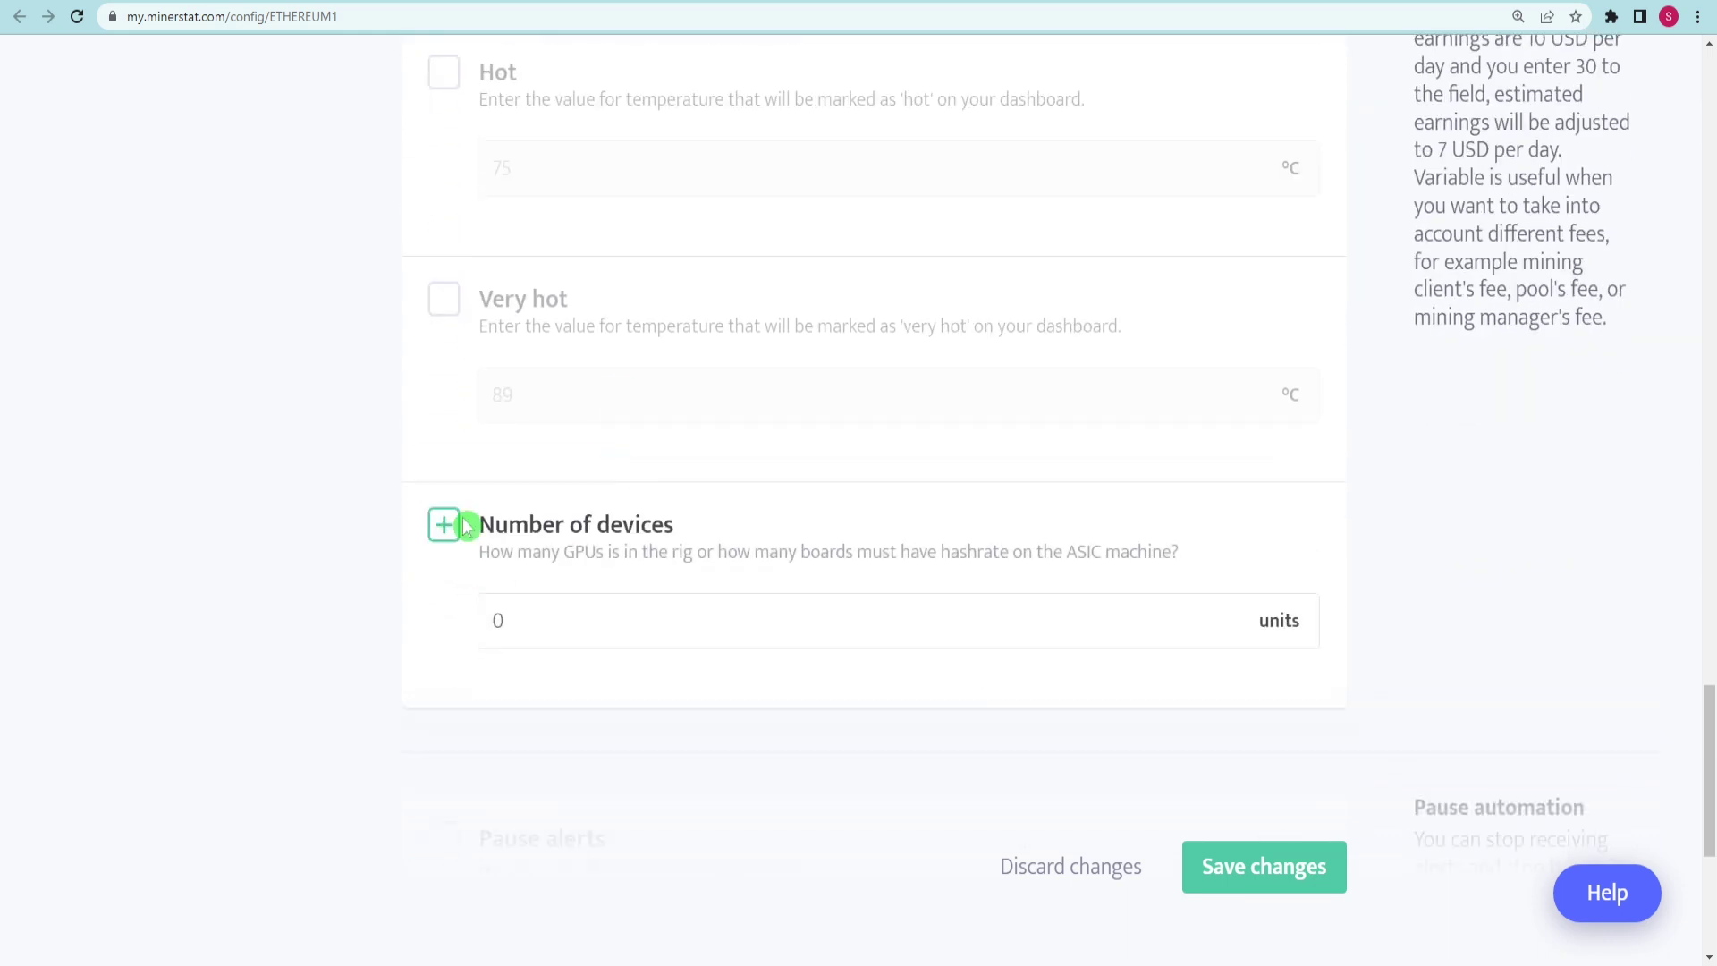
pyautogui.click(444, 297)
pyautogui.scroll(1, 443, 308)
pyautogui.scroll(4, 446, 324)
pyautogui.scroll(4, 537, 328)
pyautogui.scroll(3, 537, 329)
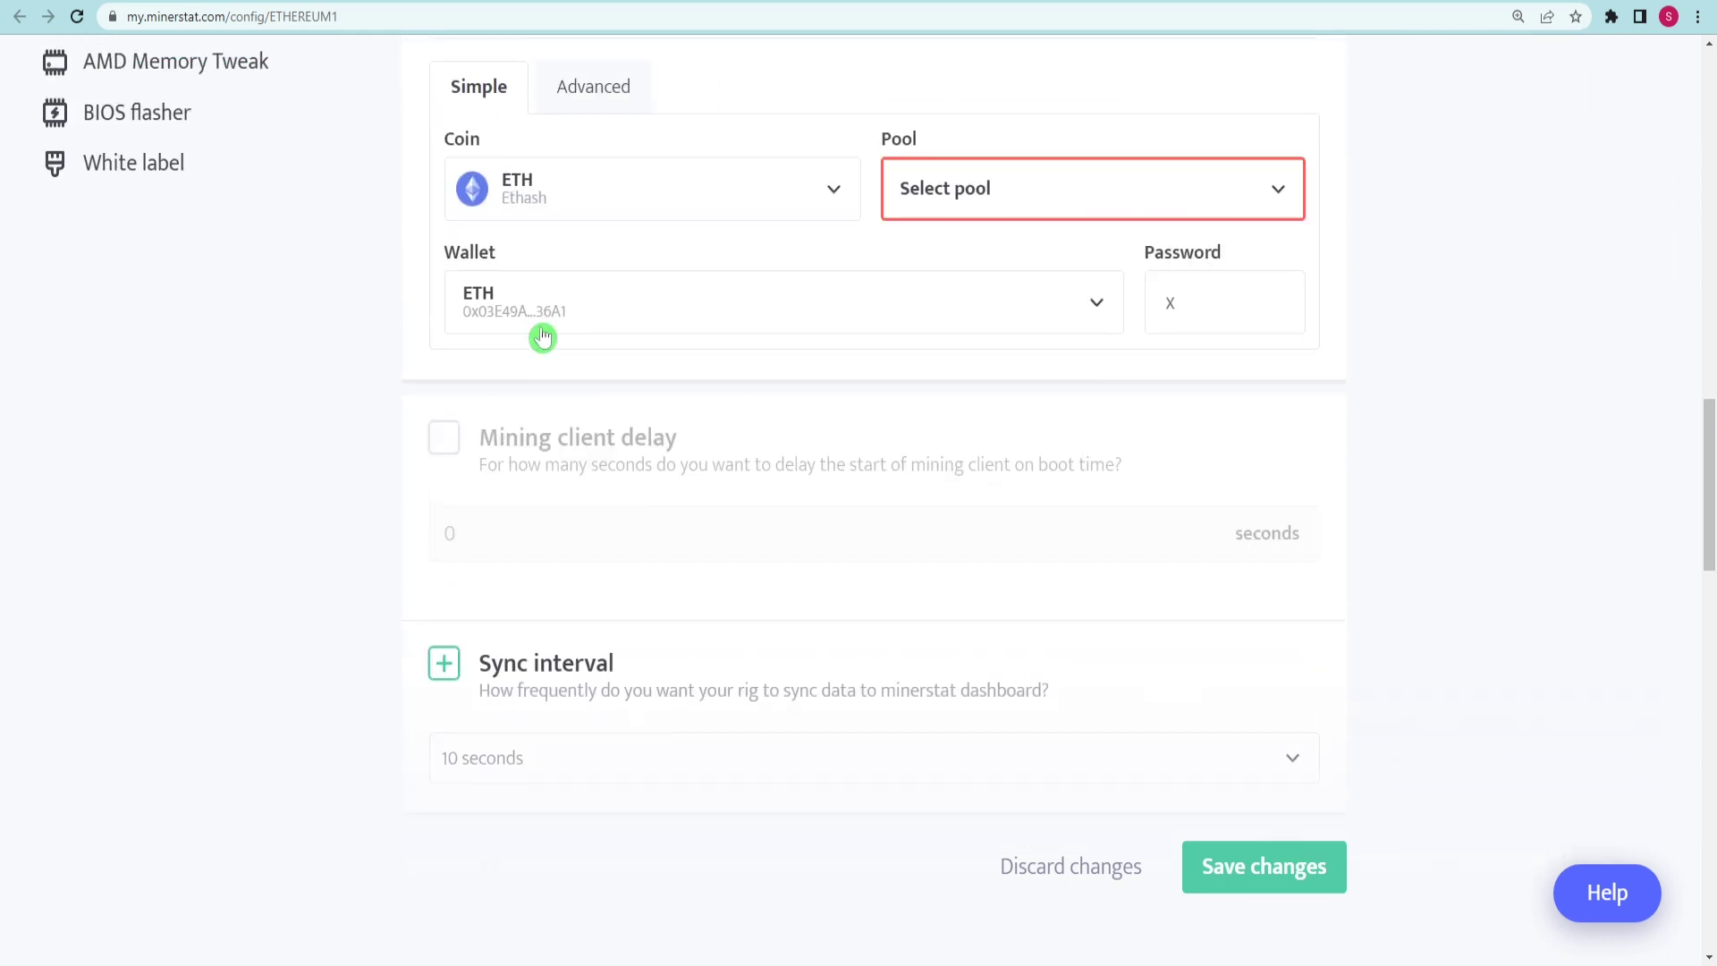
pyautogui.scroll(-1, 523, 496)
pyautogui.scroll(-1, 523, 496)
pyautogui.click(443, 554)
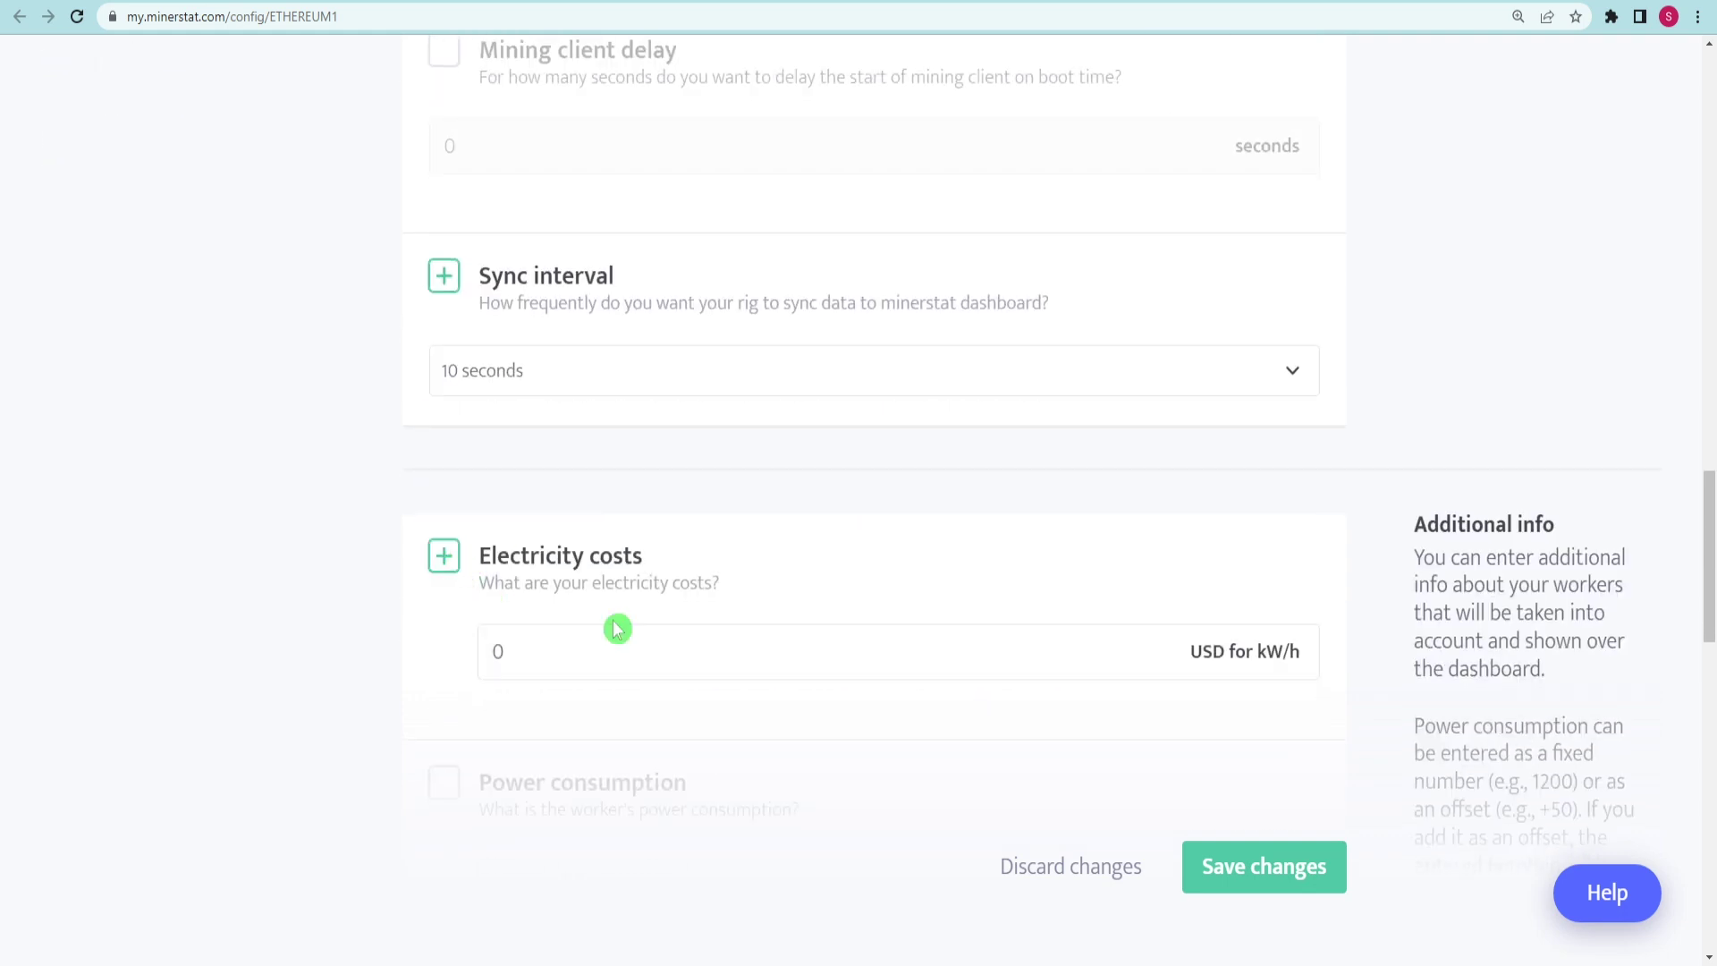
pyautogui.click(1281, 870)
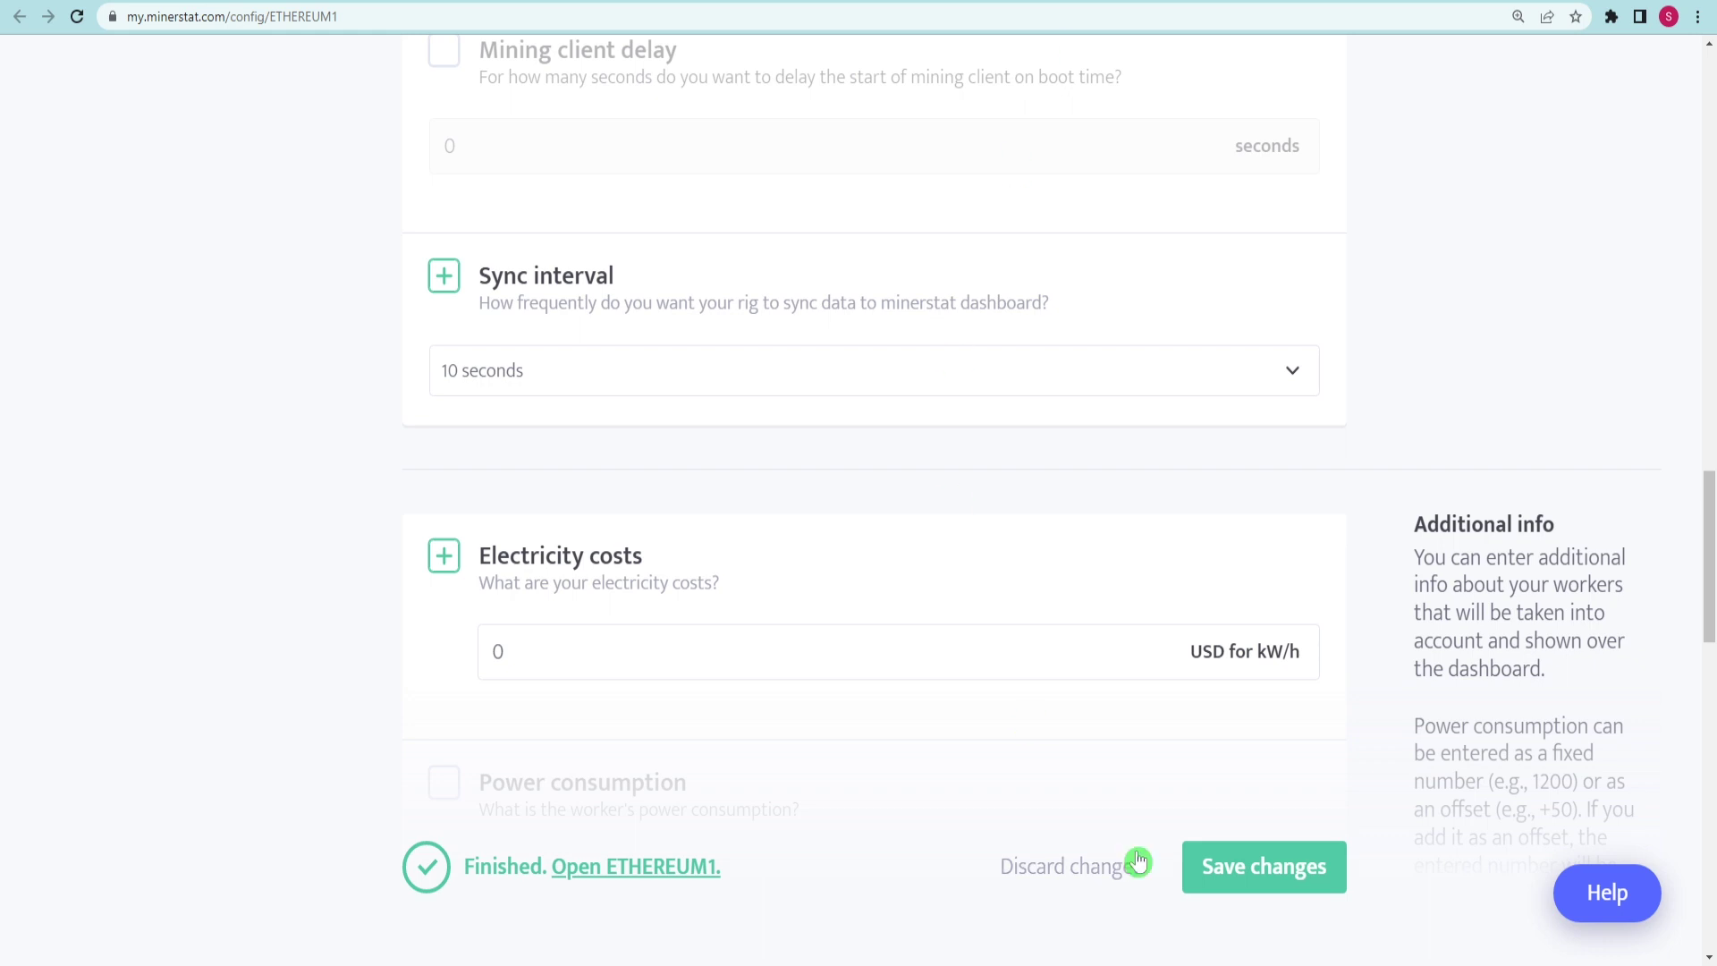
pyautogui.scroll(5, 1493, 590)
pyautogui.scroll(1, 1586, 378)
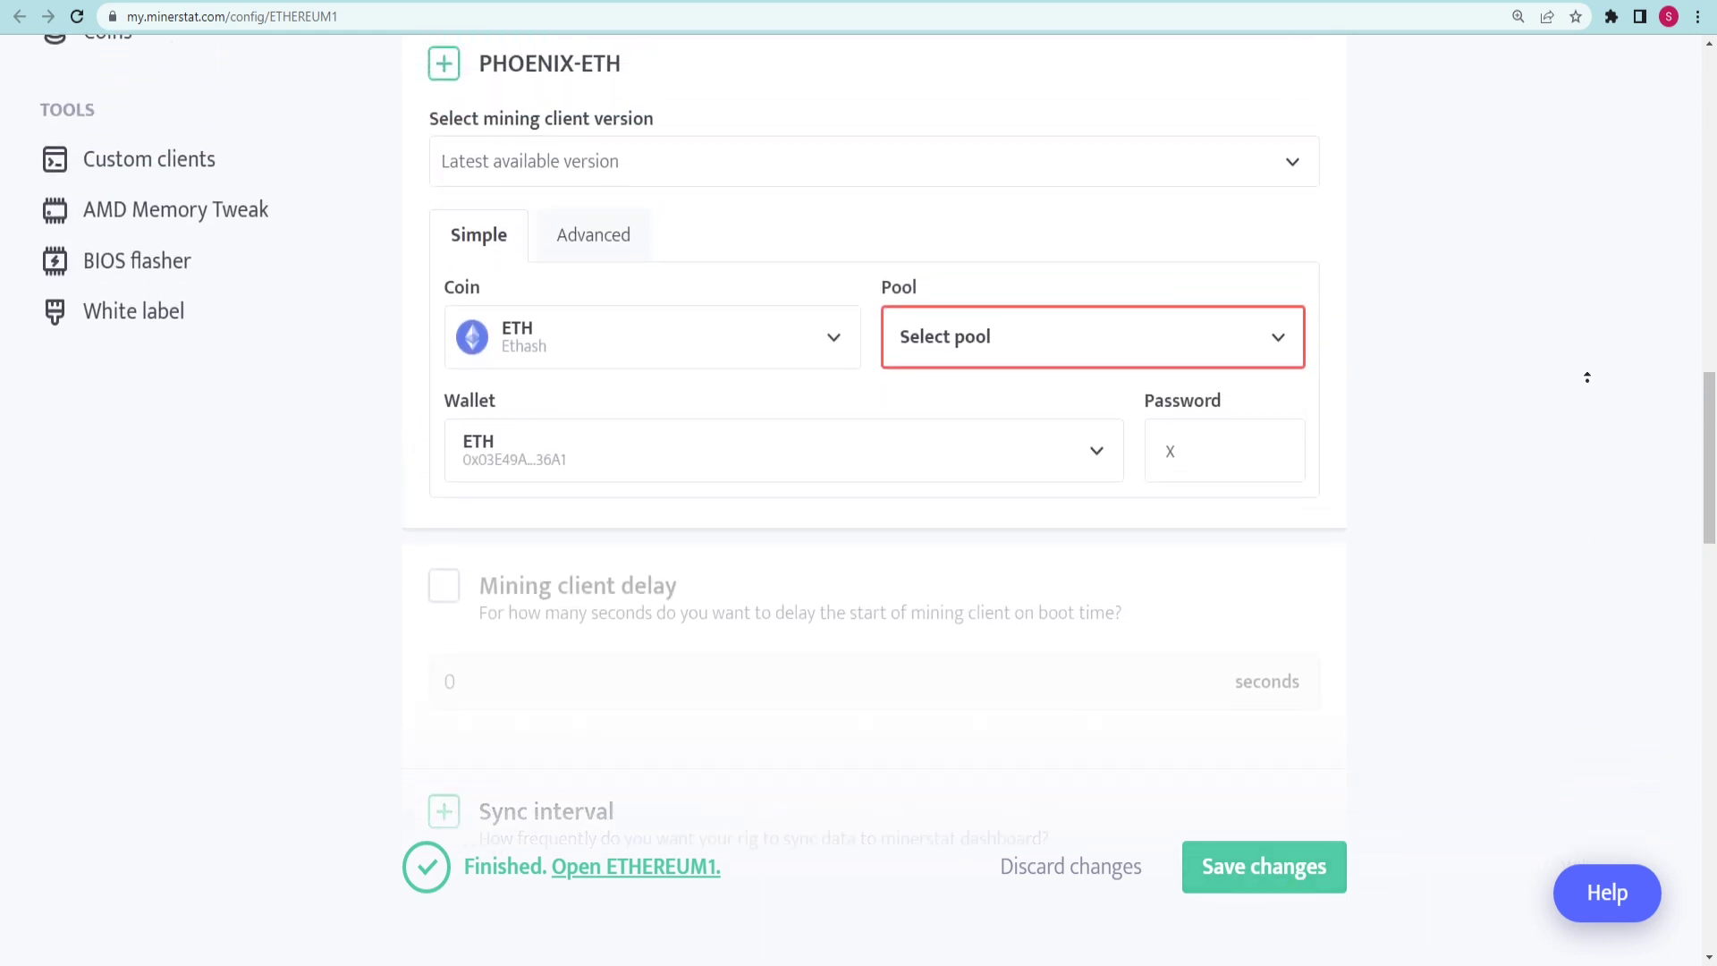
pyautogui.scroll(1, 1586, 378)
pyautogui.scroll(1, 1587, 378)
pyautogui.scroll(1, 1587, 378)
pyautogui.scroll(1, 1587, 378)
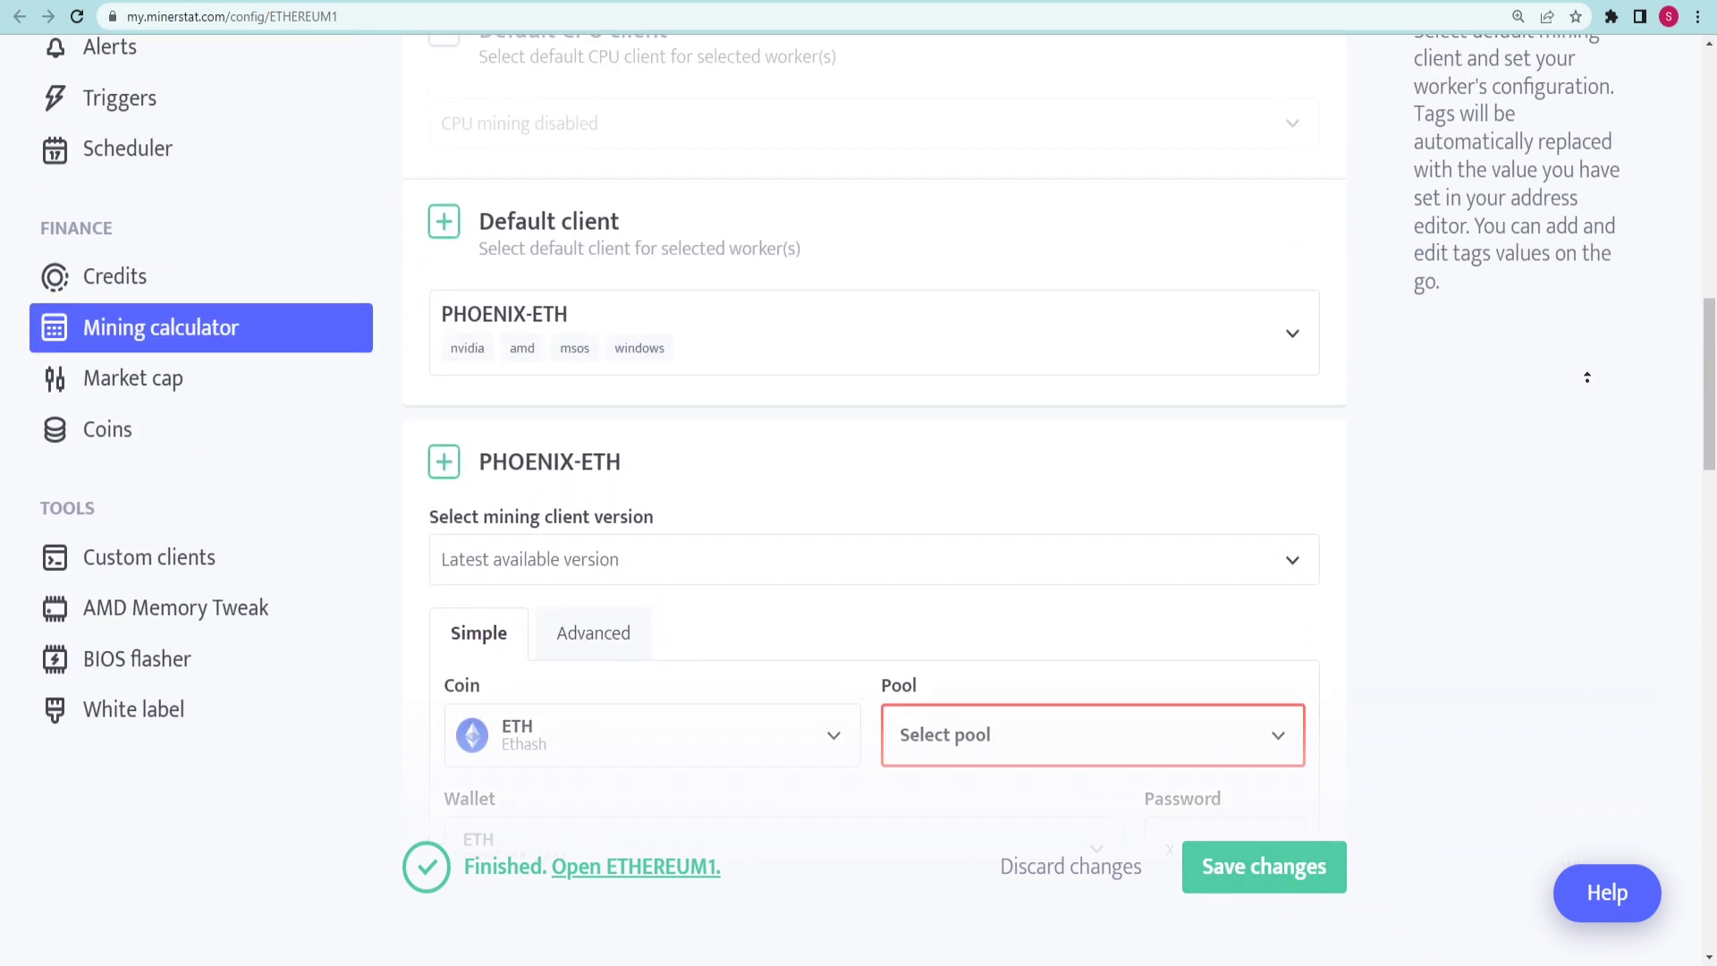
pyautogui.scroll(1, 1586, 378)
pyautogui.scroll(1, 1587, 379)
pyautogui.scroll(1, 1587, 378)
pyautogui.scroll(1, 1587, 379)
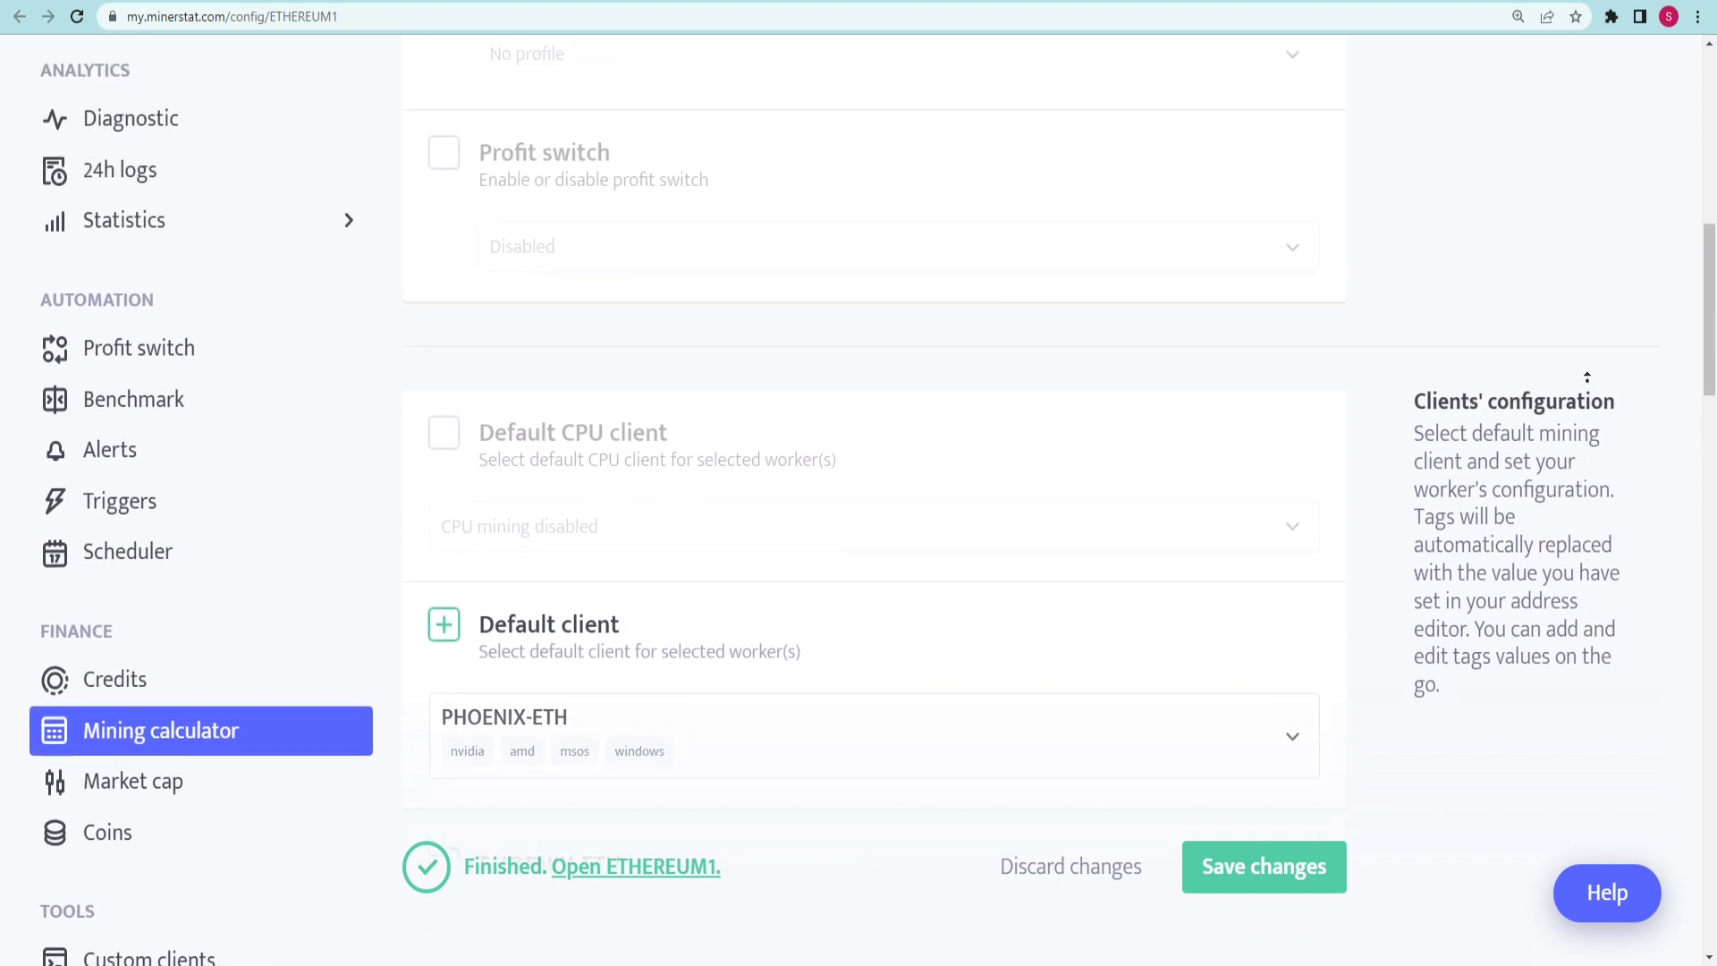
pyautogui.scroll(1, 1586, 378)
pyautogui.scroll(1, 1587, 379)
pyautogui.scroll(1, 1587, 378)
pyautogui.scroll(1, 1587, 379)
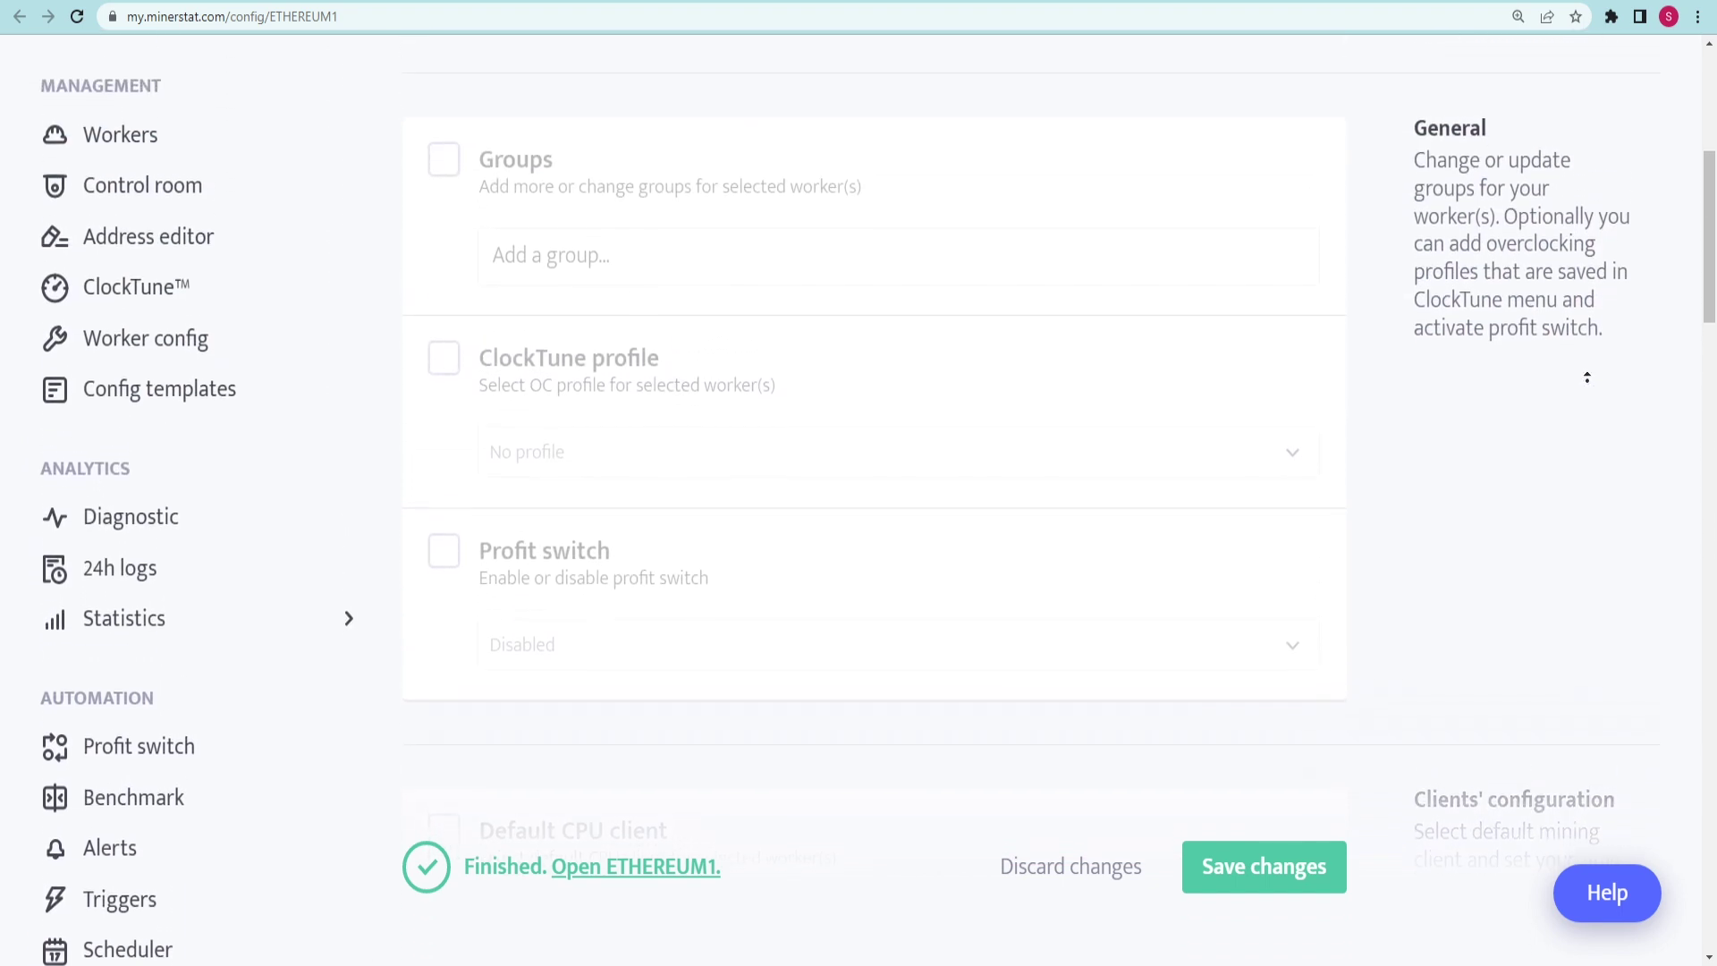
pyautogui.scroll(1, 1587, 379)
pyautogui.scroll(1, 1587, 379)
pyautogui.scroll(1, 1587, 378)
pyautogui.scroll(1, 1587, 379)
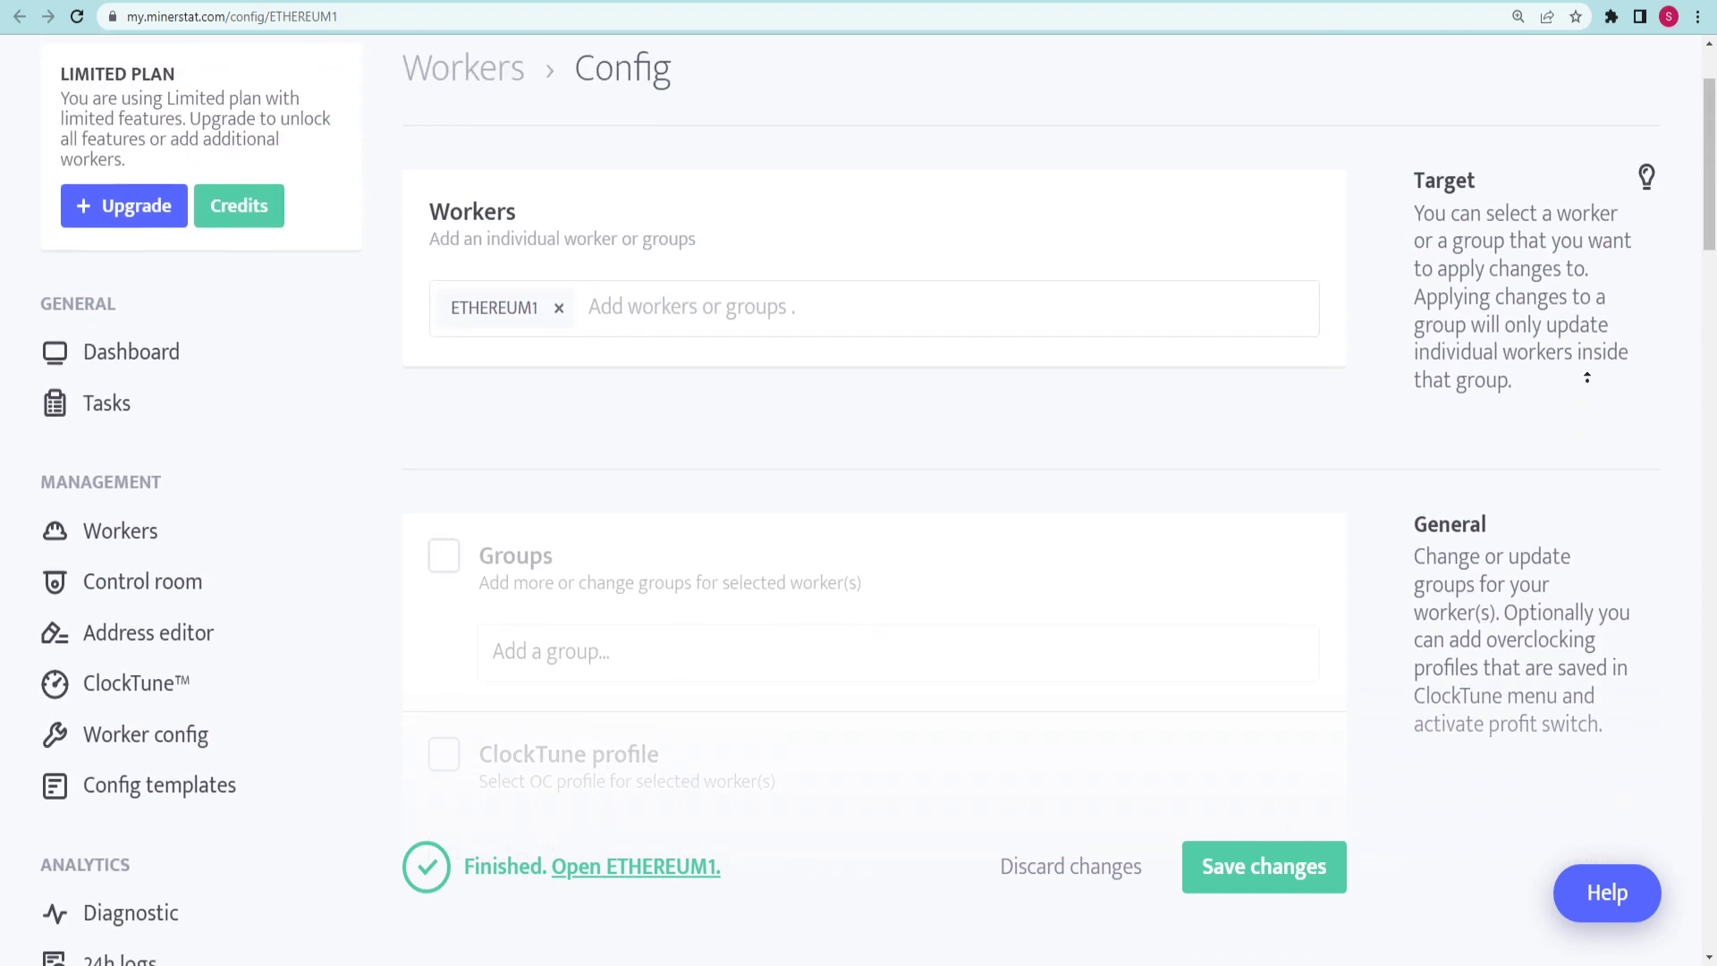
pyautogui.scroll(2, 1586, 379)
# Follow the 'Open ETHEREUM1' link beside Finished
pyautogui.click(635, 865)
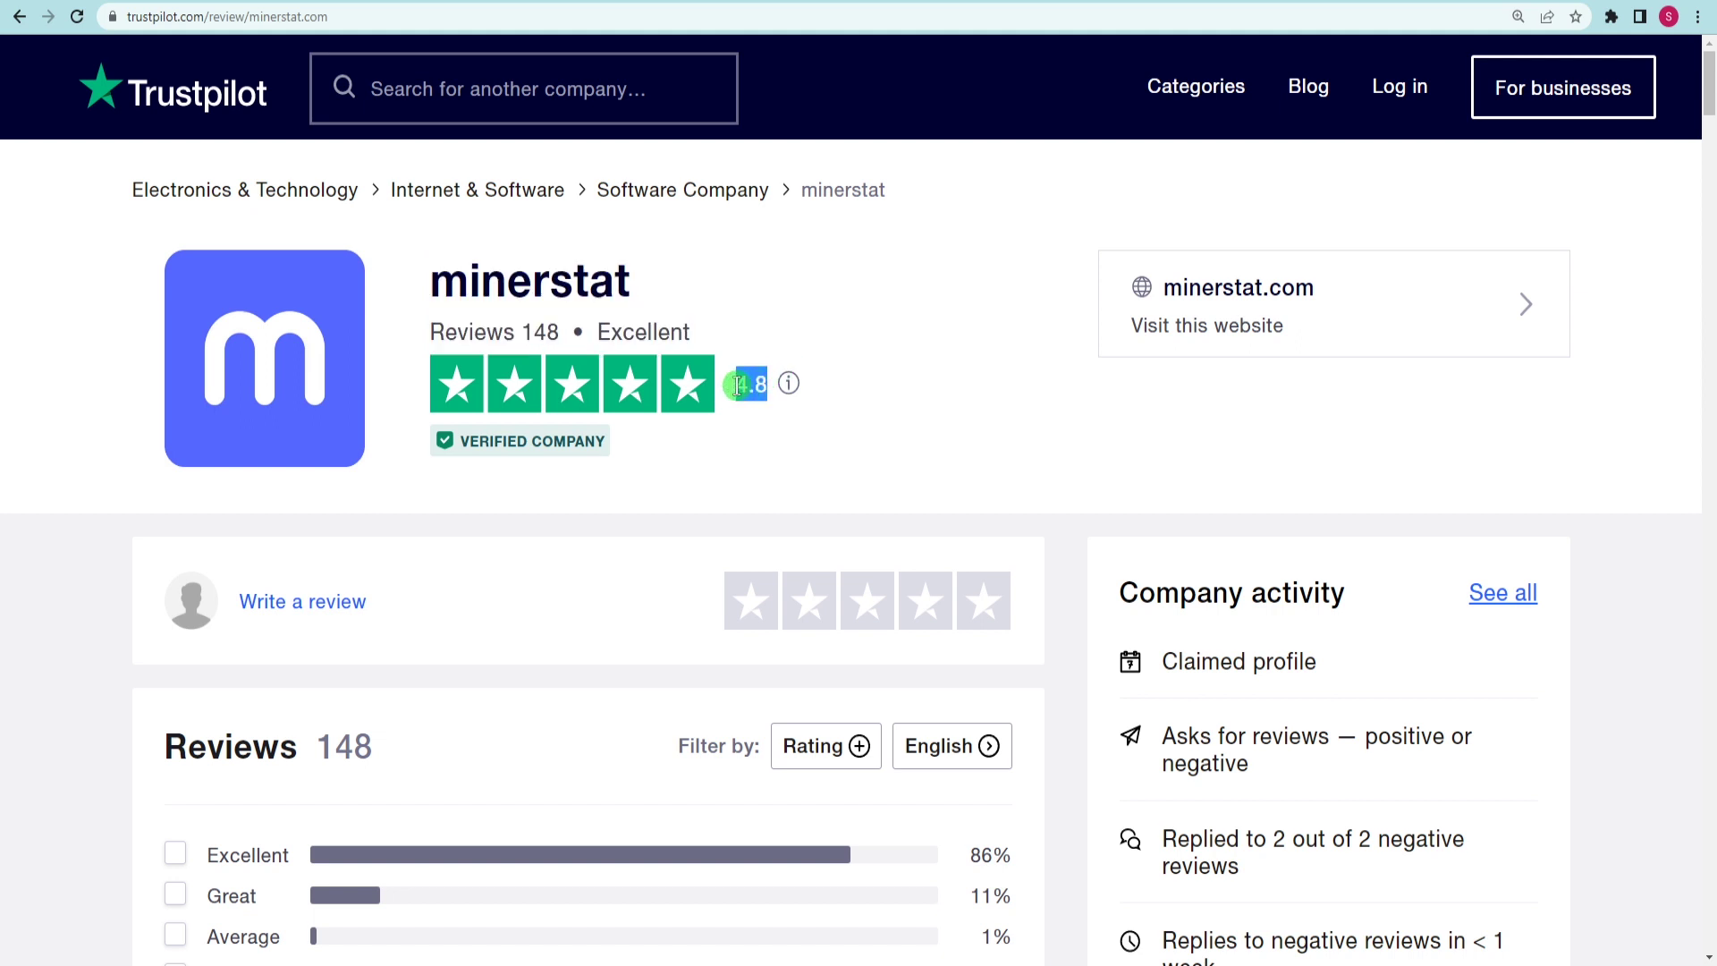
# Highlight minerstat's name, review count and Excellent rating on Trustpilot
pyautogui.moveTo(642, 280); pyautogui.dragTo(462, 278)
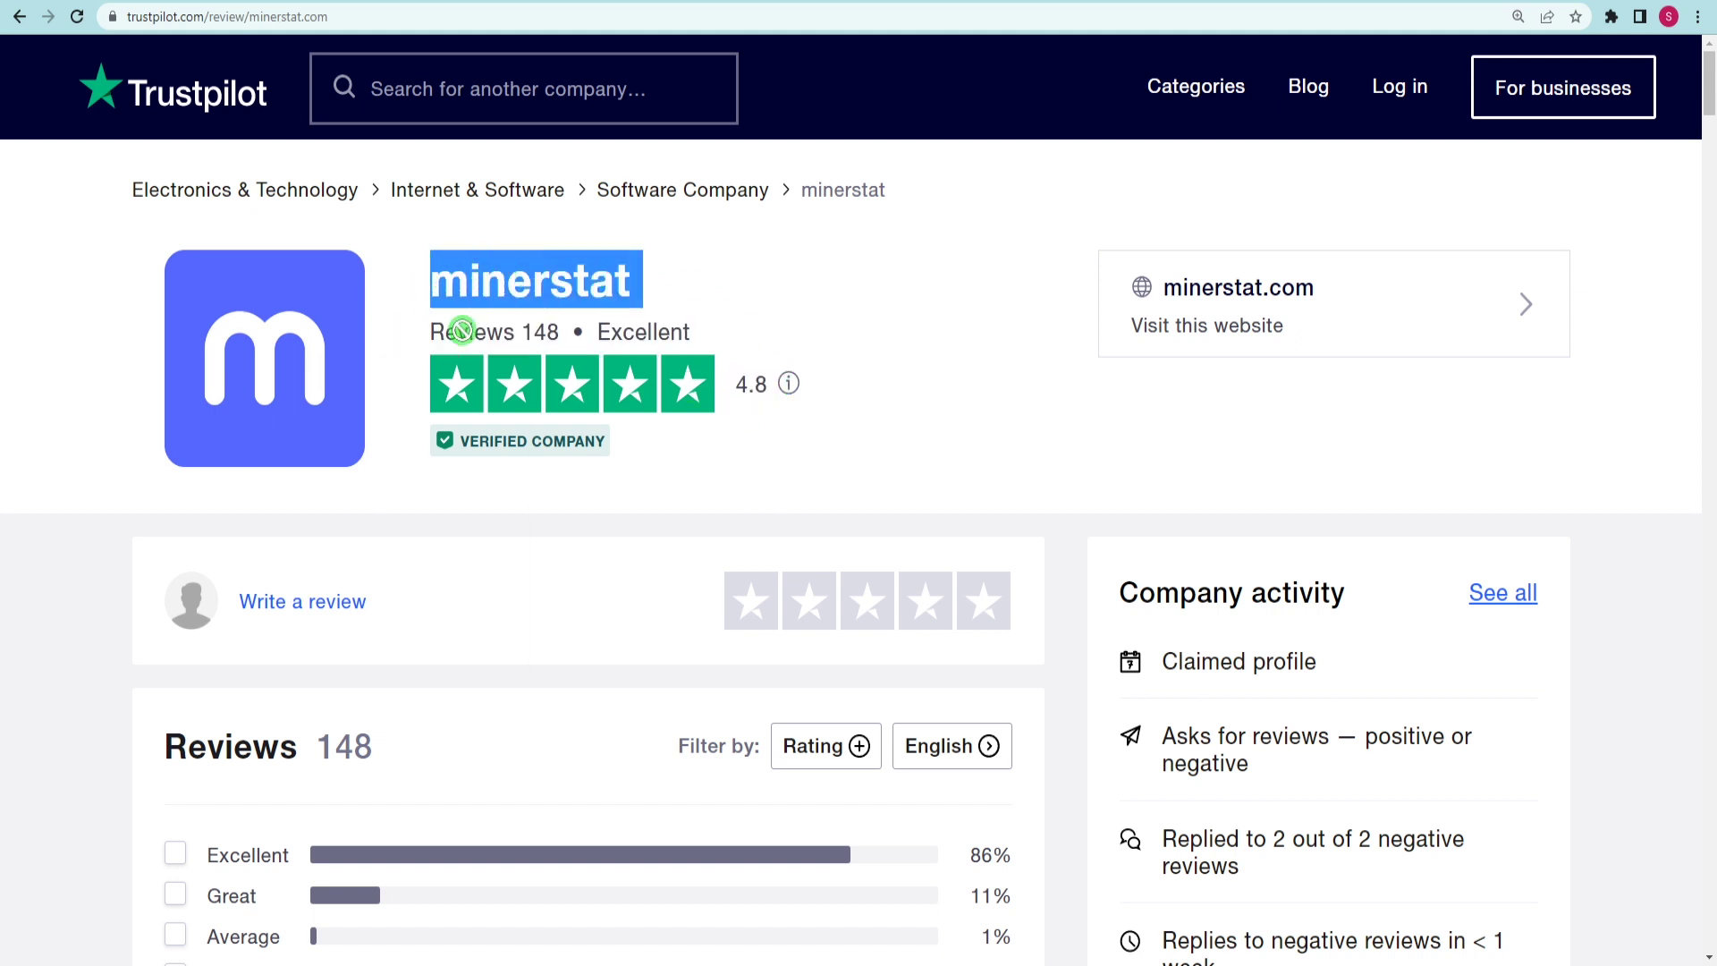
pyautogui.moveTo(690, 332); pyautogui.dragTo(433, 282)
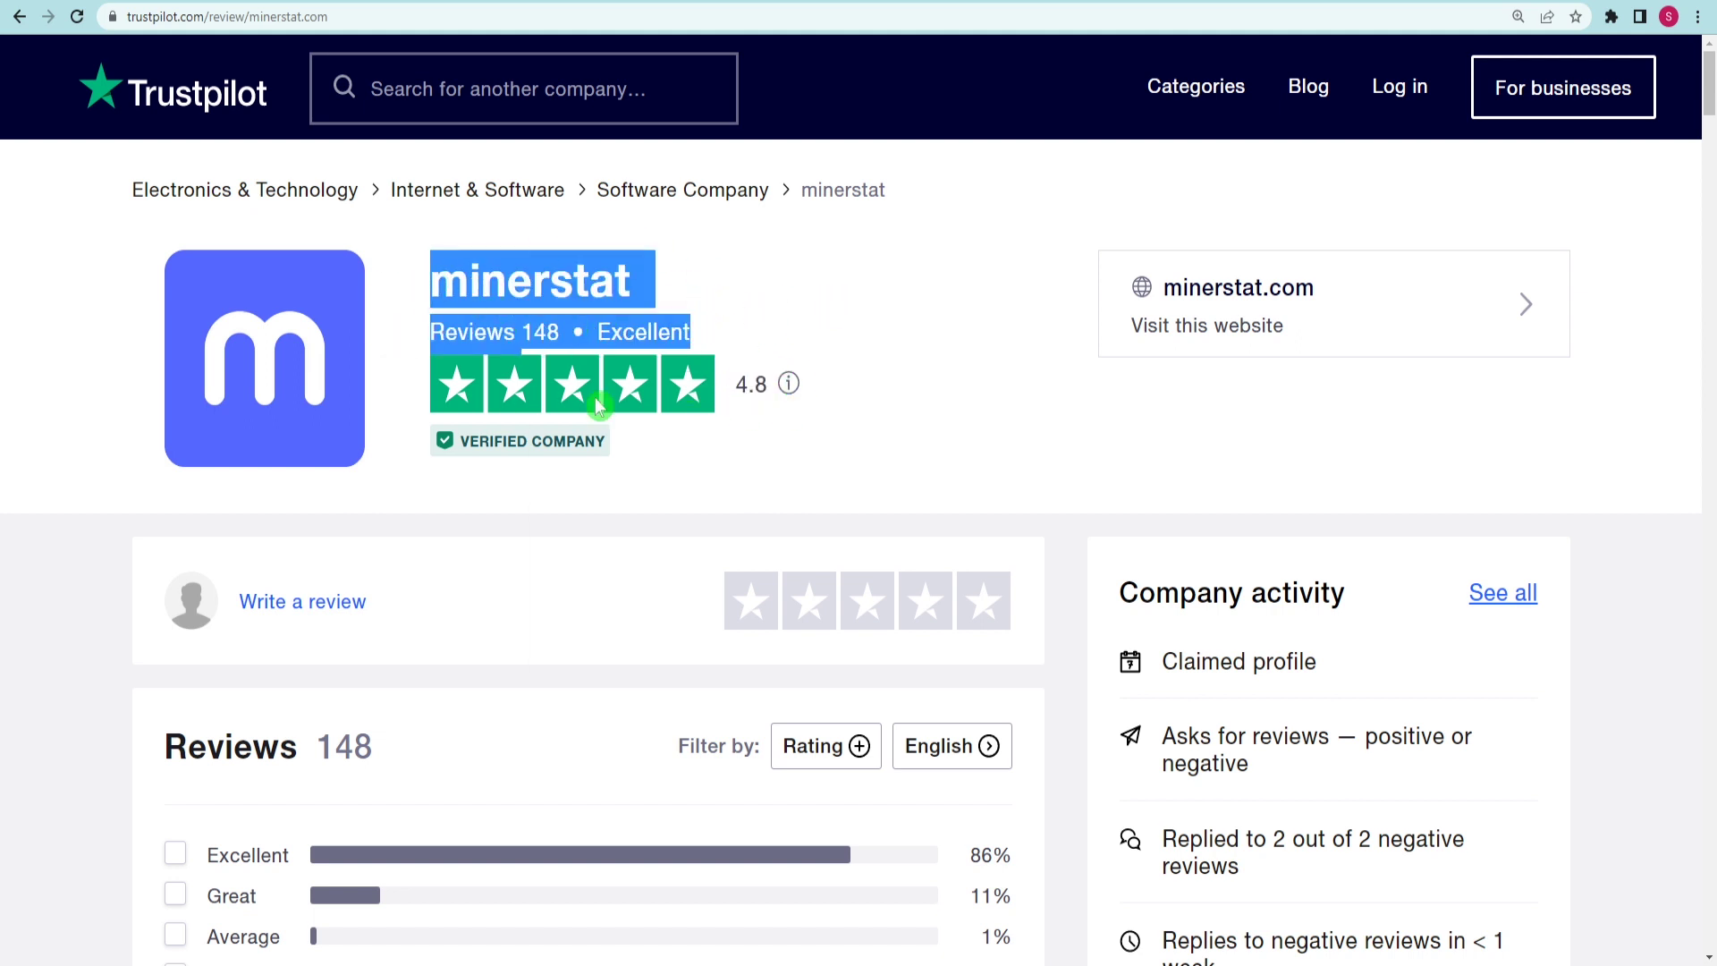
pyautogui.click(814, 320)
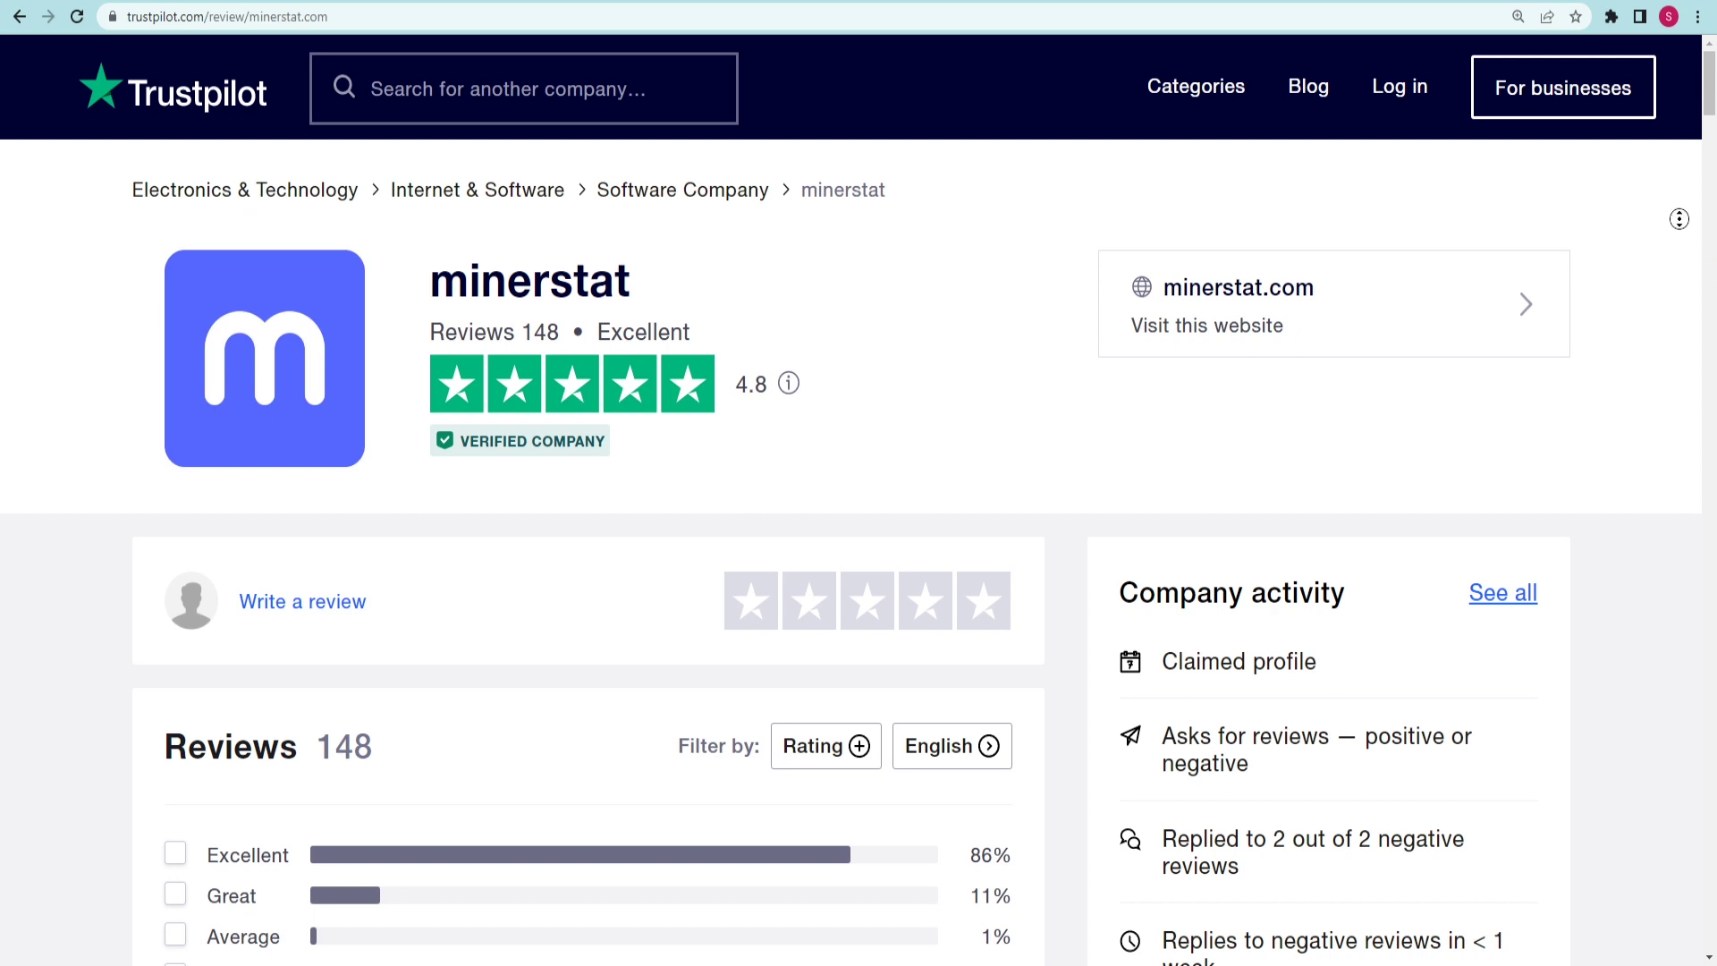
pyautogui.scroll(-5, 859, 537)
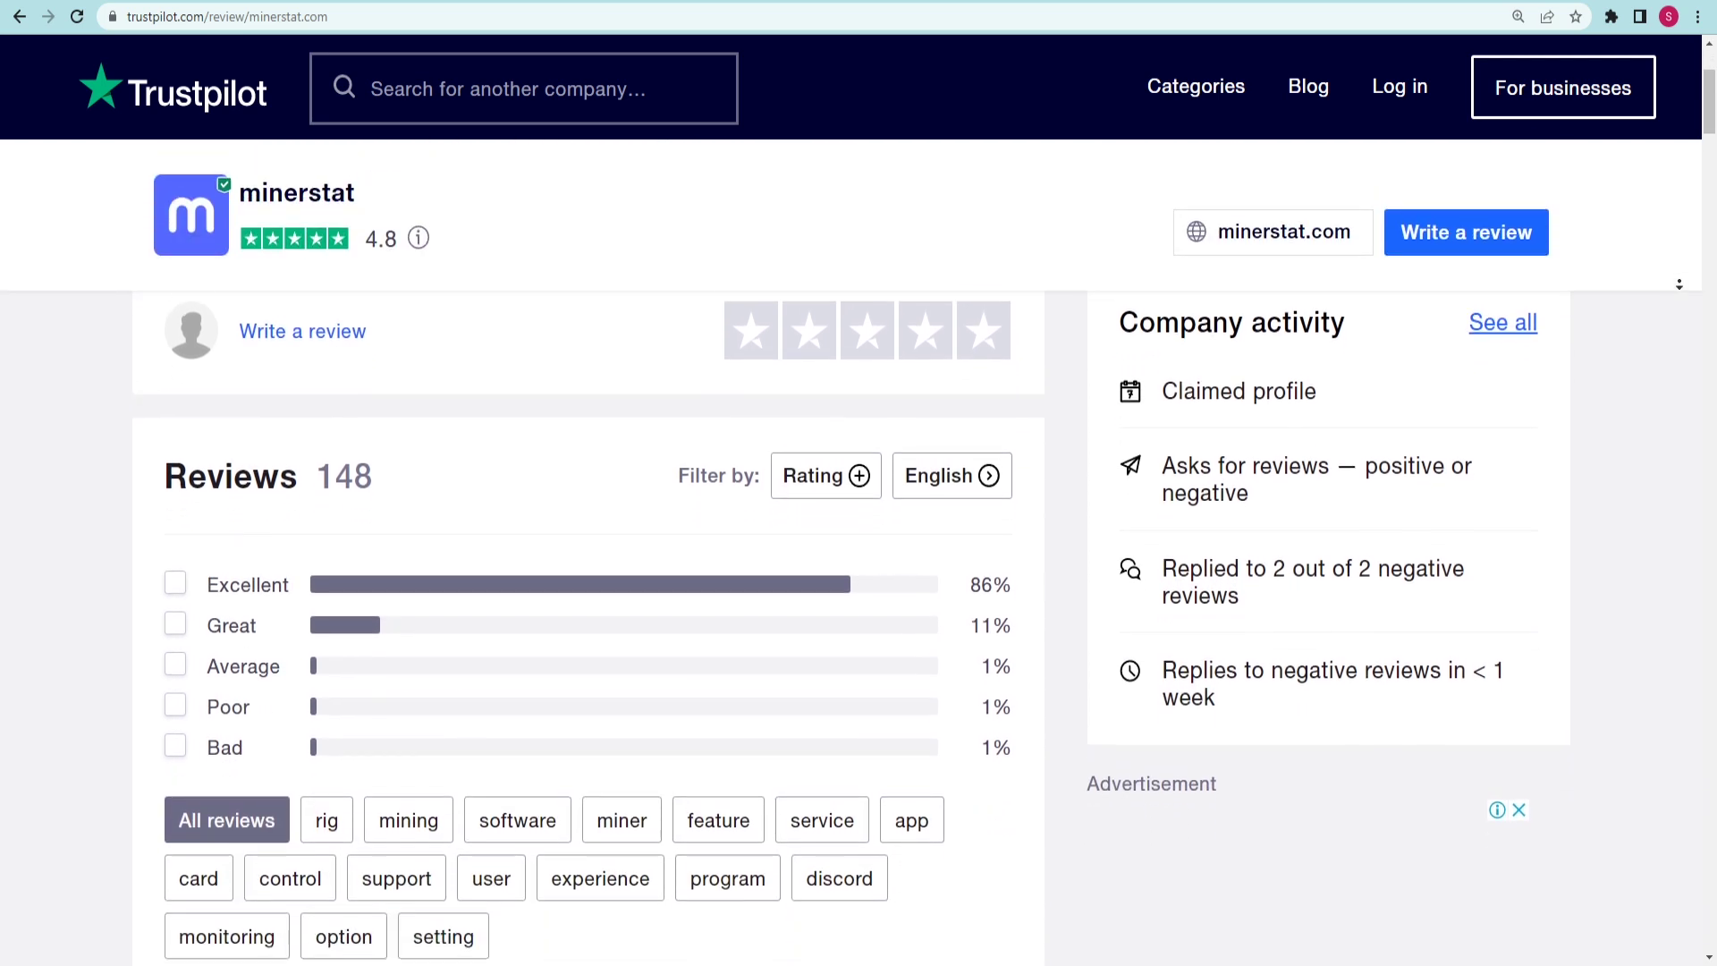
pyautogui.scroll(-3, 858, 536)
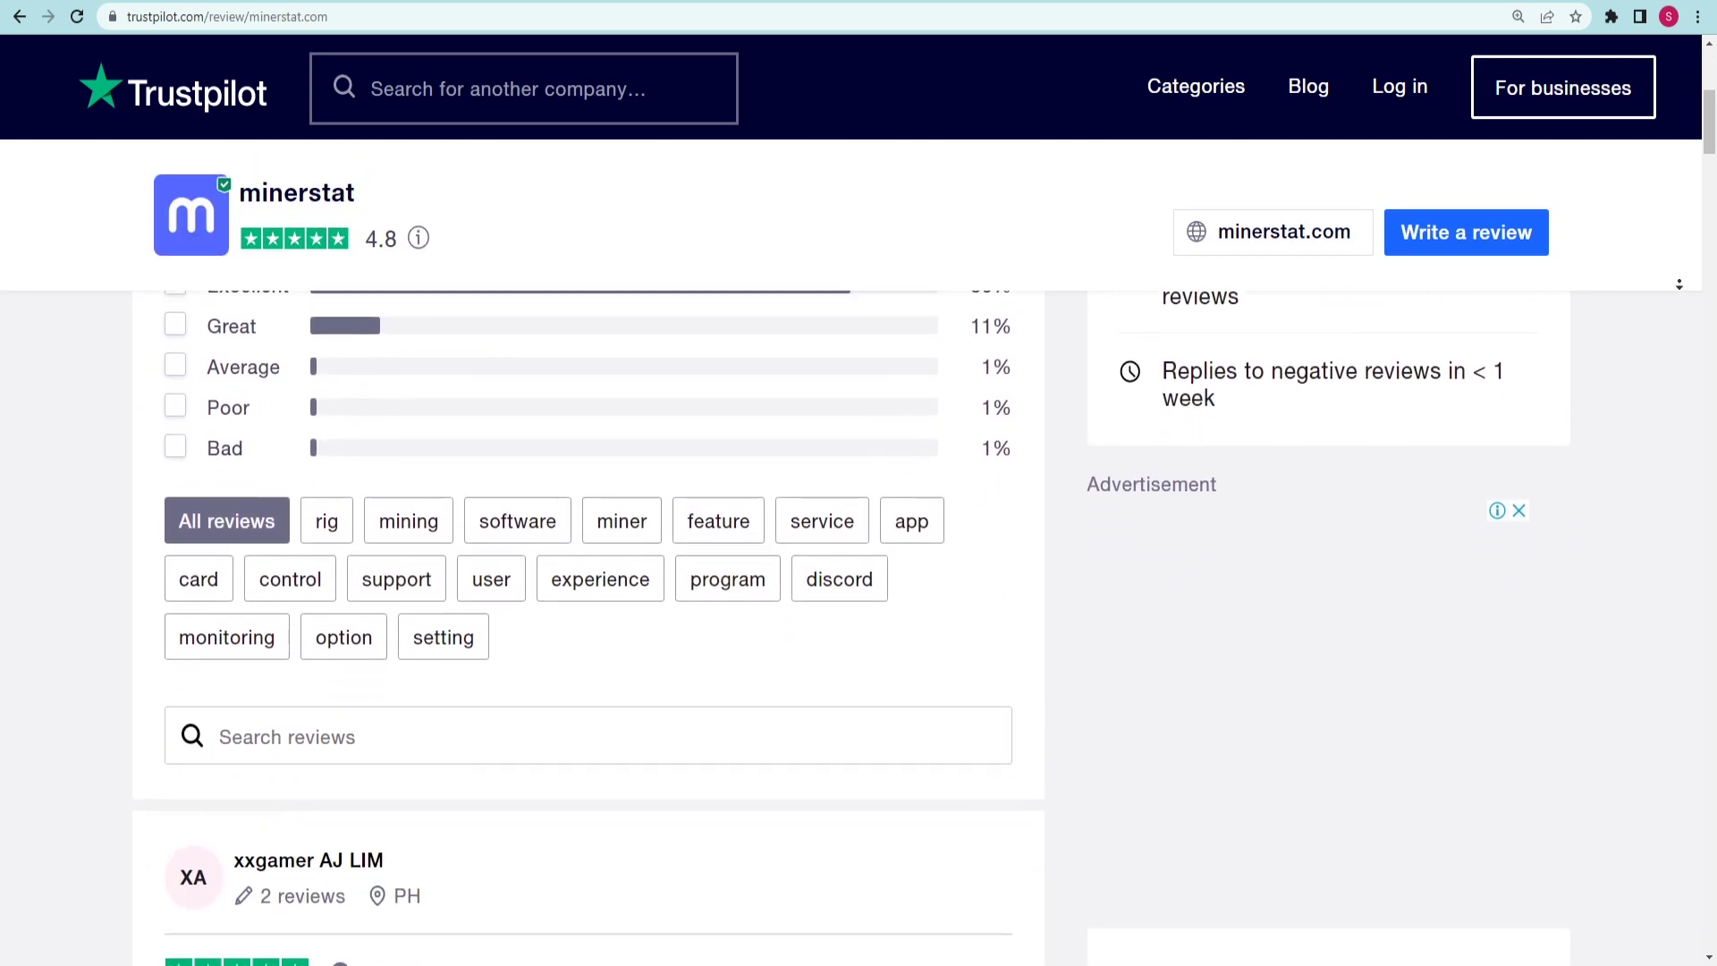
pyautogui.scroll(-3, 858, 537)
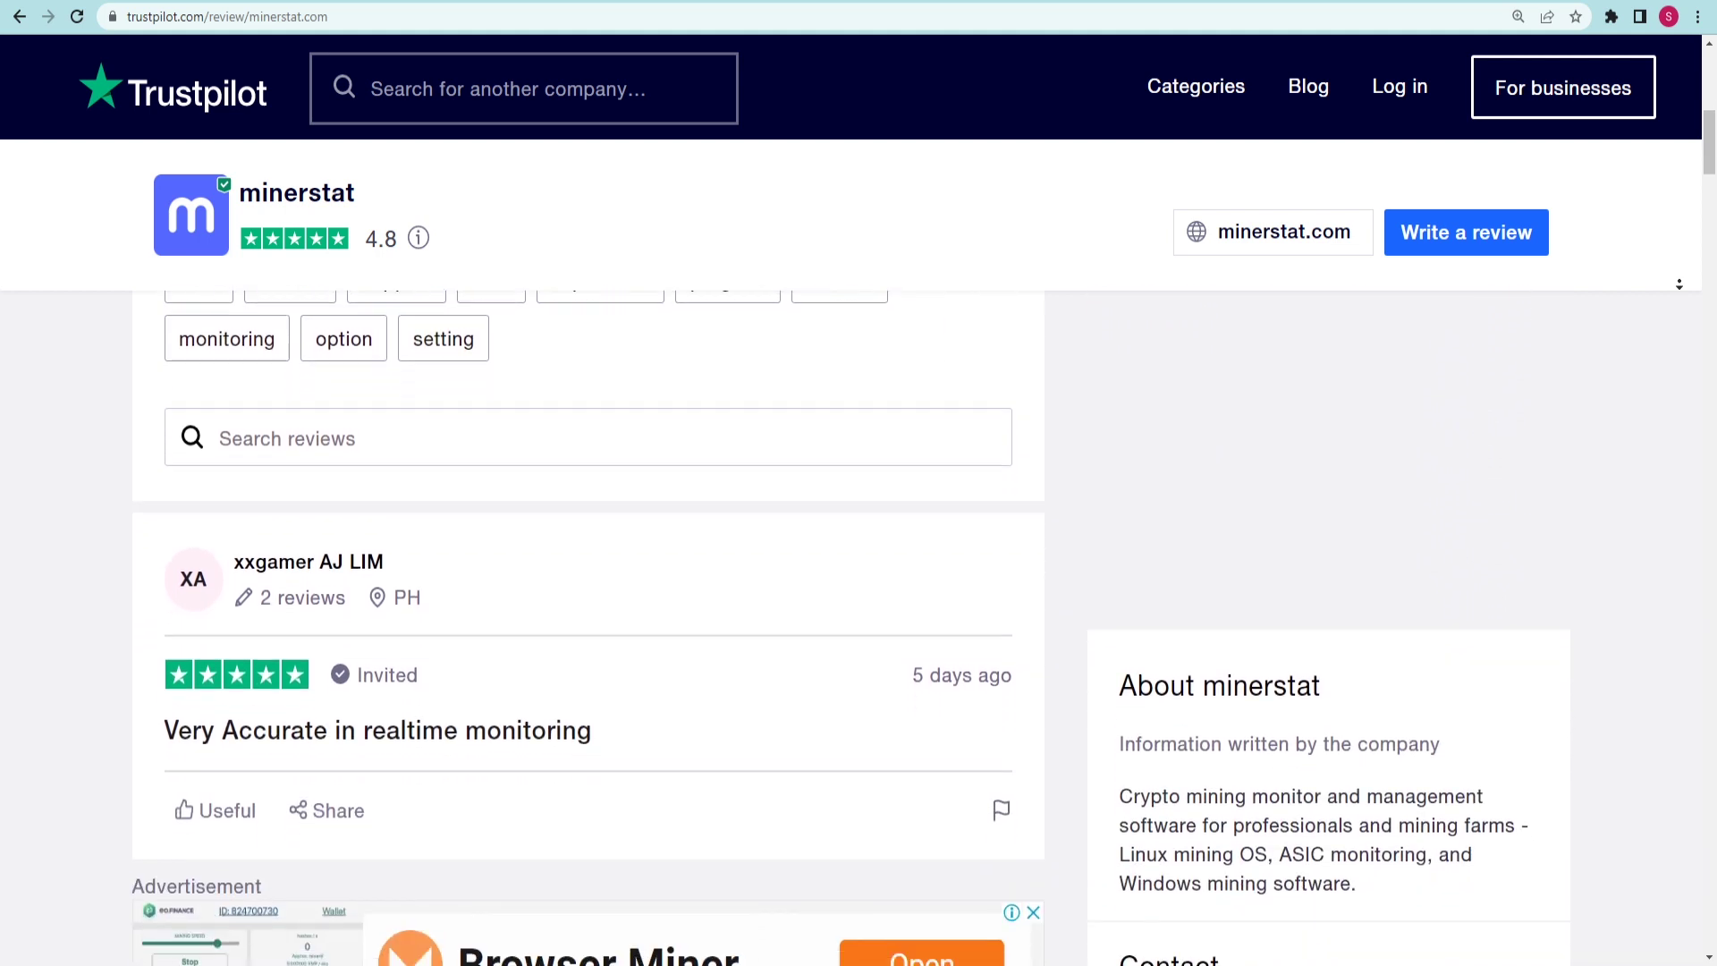
pyautogui.scroll(-3, 859, 536)
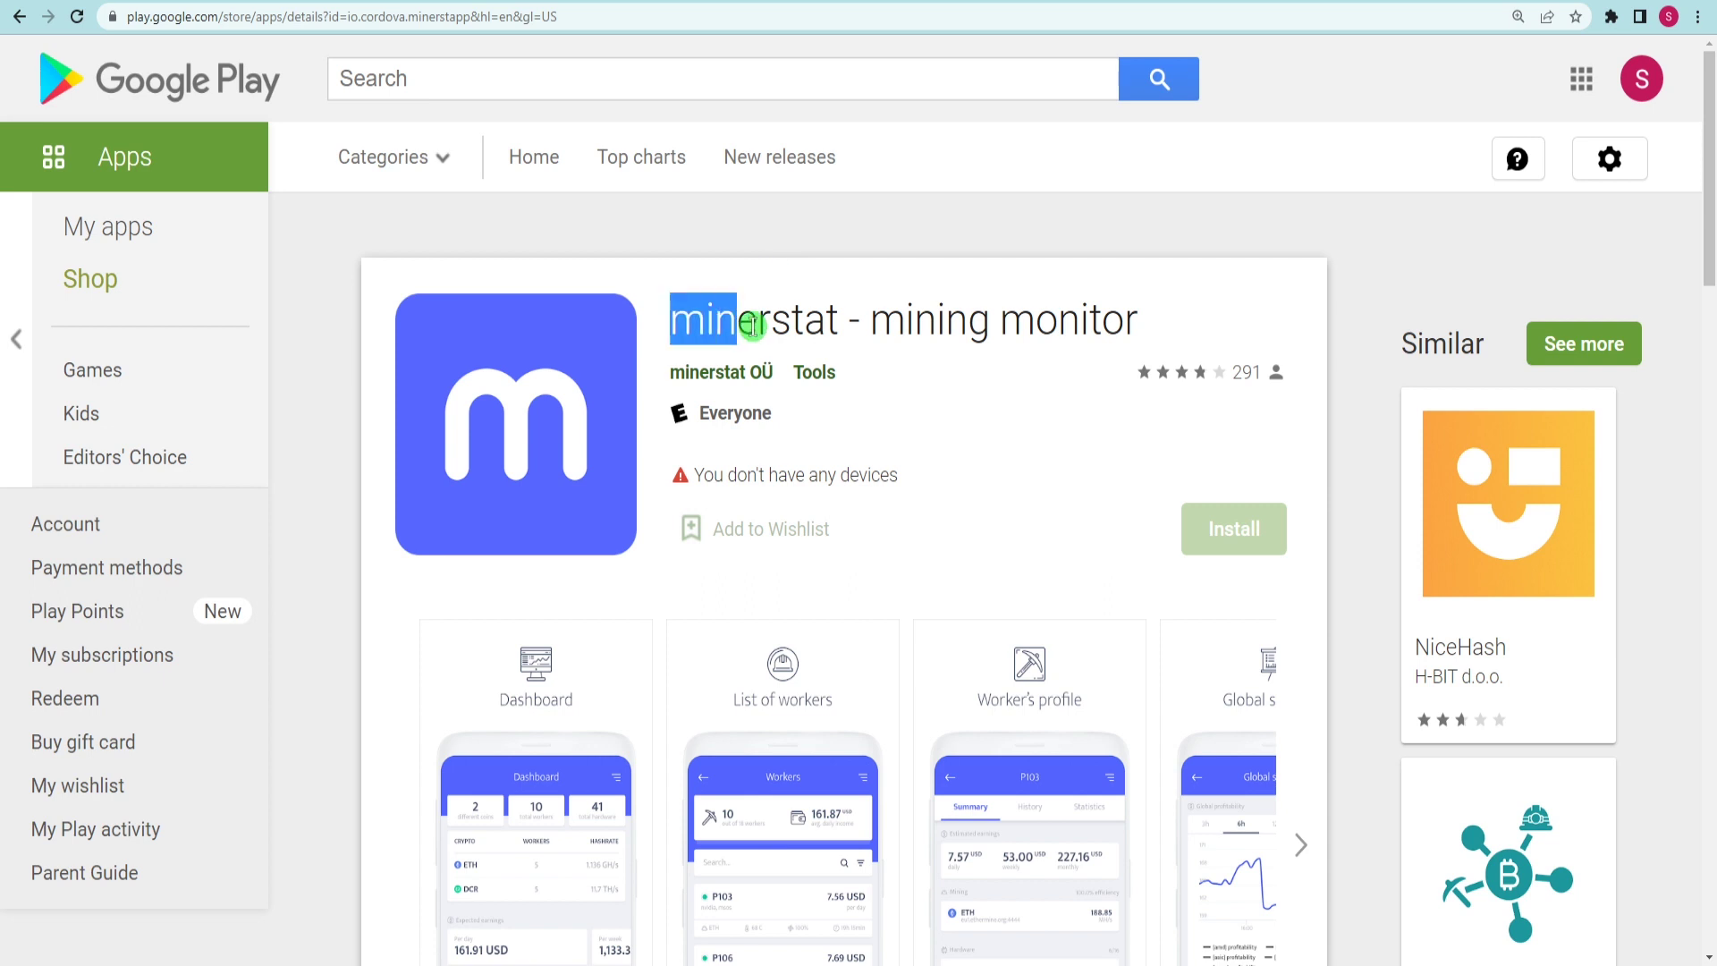
# Review the minerstat - mining monitor listing's title and rating, next screenshots, and description
pyautogui.middleClick(1355, 322)
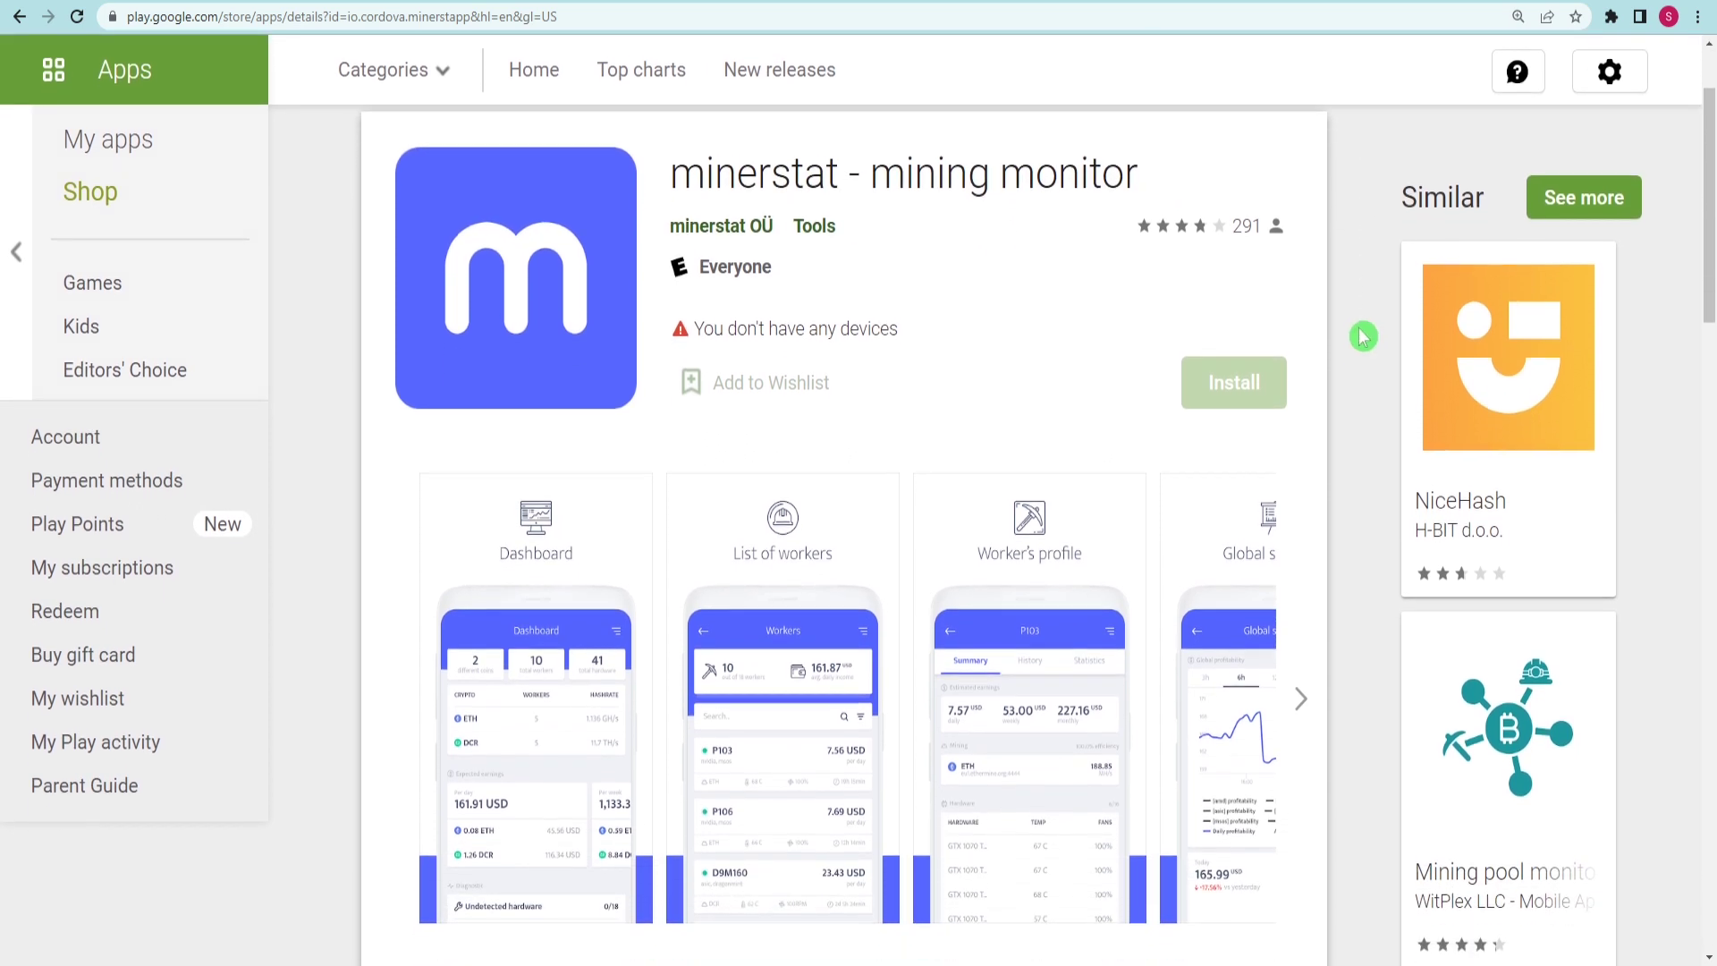
pyautogui.moveTo(899, 328); pyautogui.dragTo(692, 177)
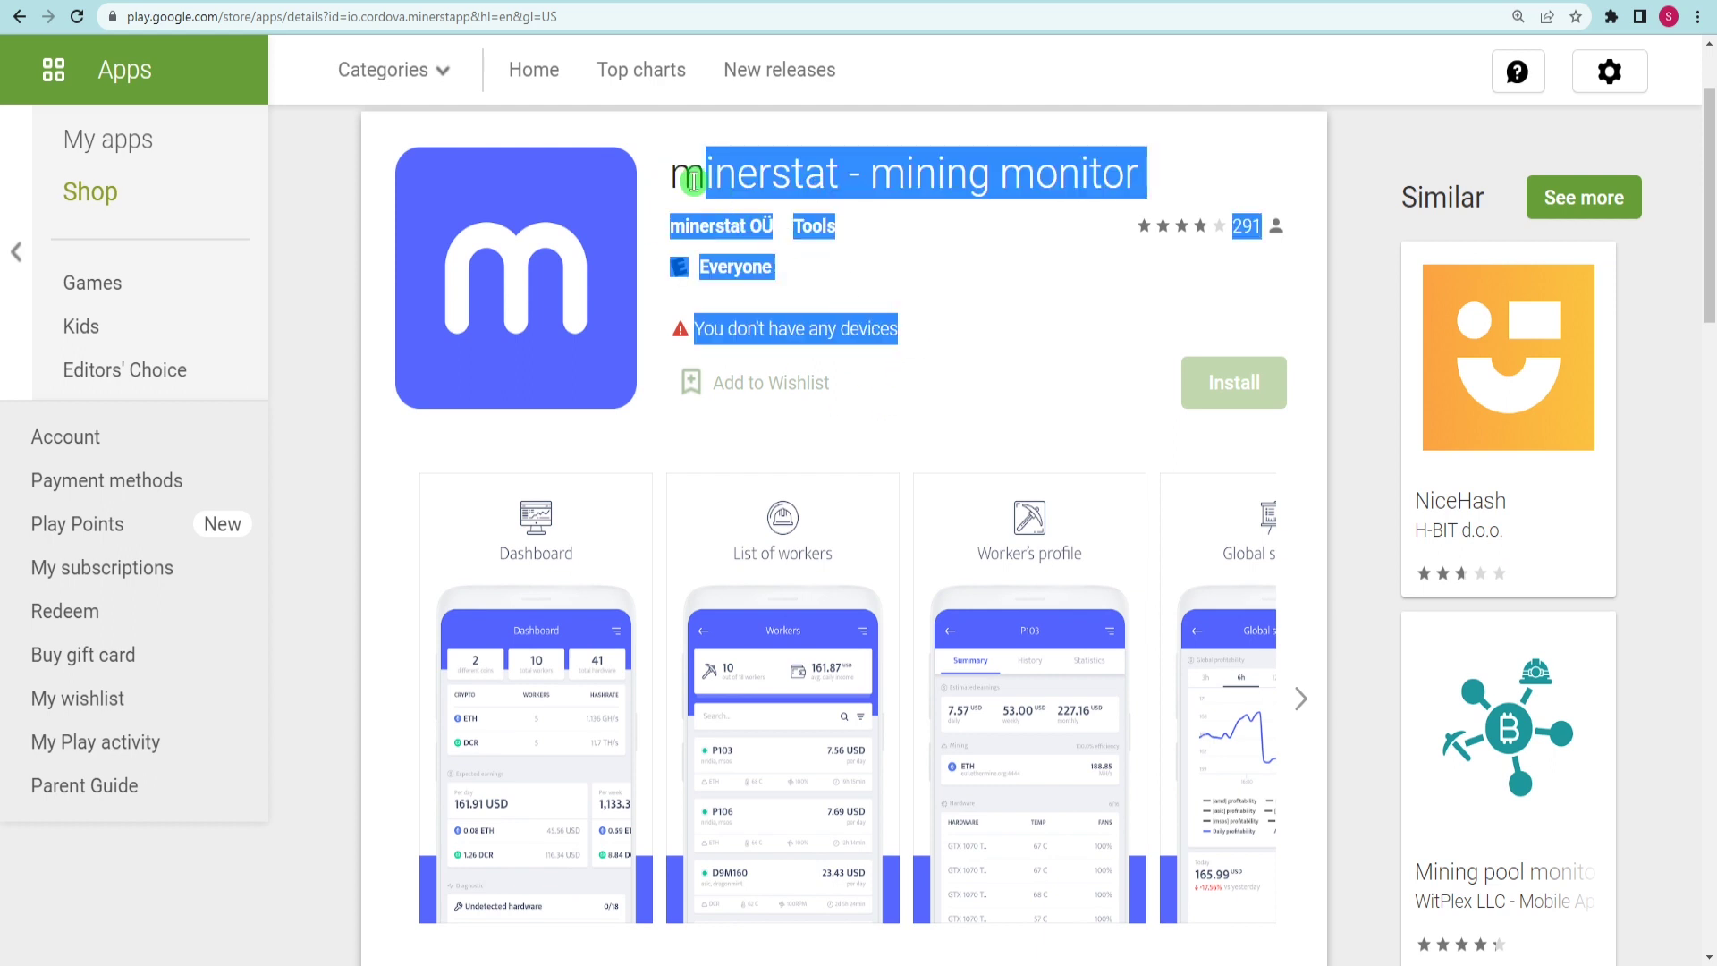
pyautogui.click(1332, 225)
pyautogui.scroll(-2, 1341, 242)
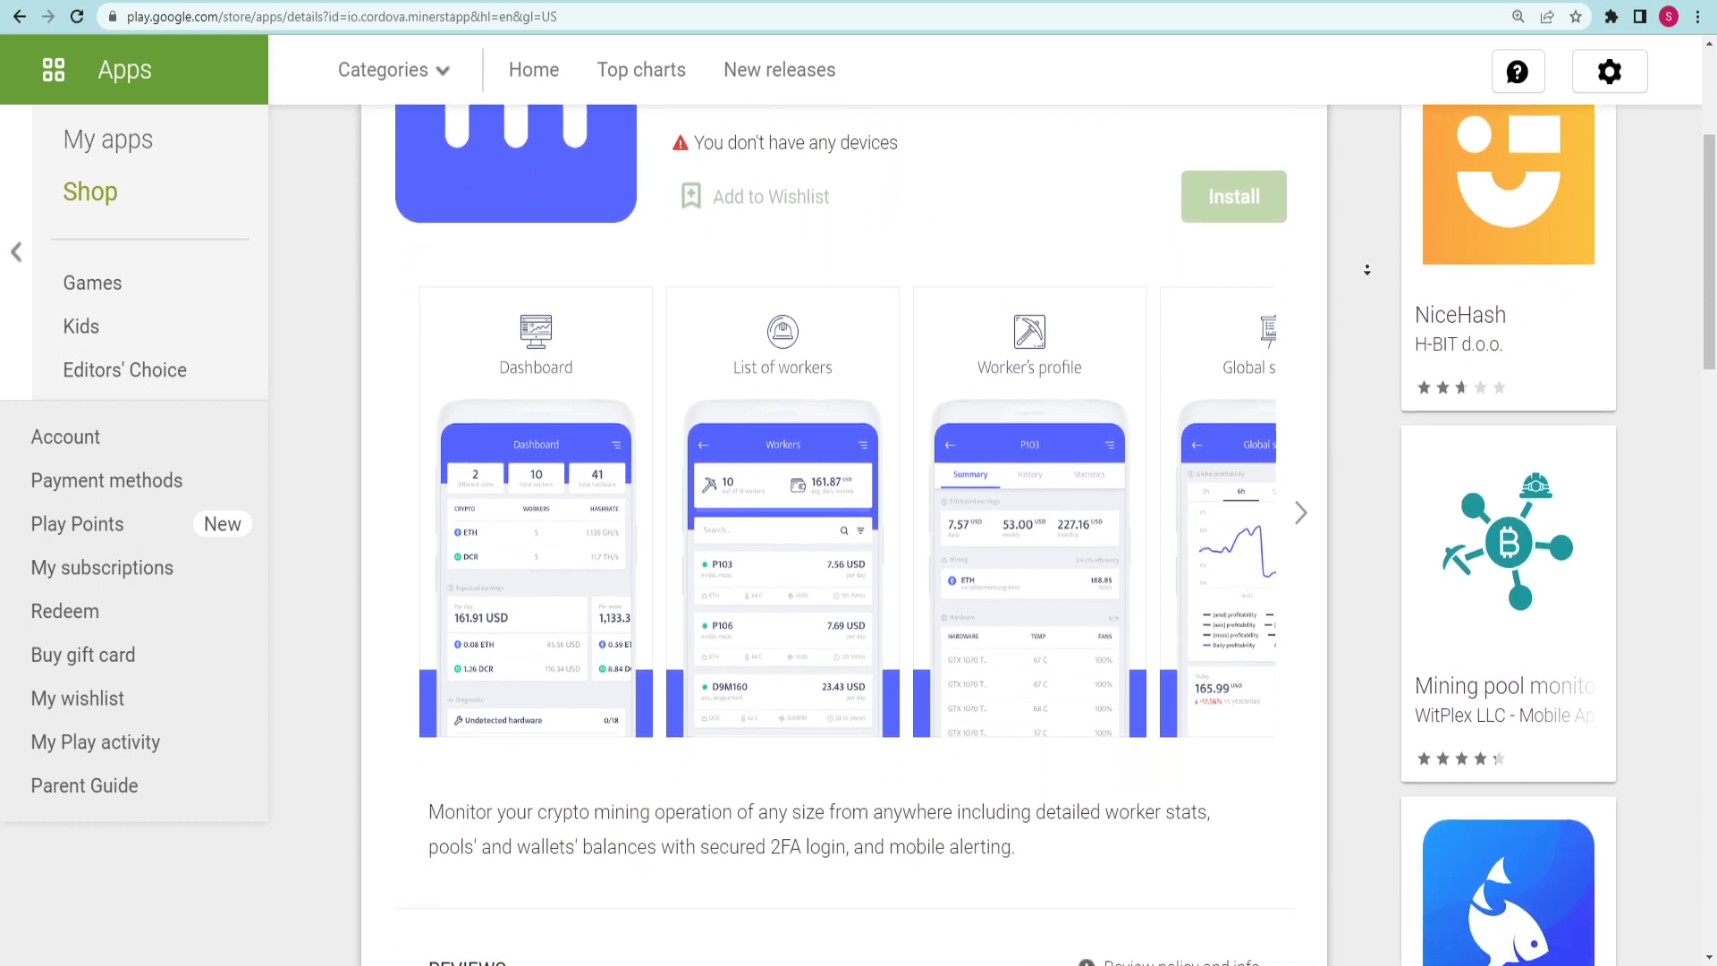
pyautogui.click(1299, 453)
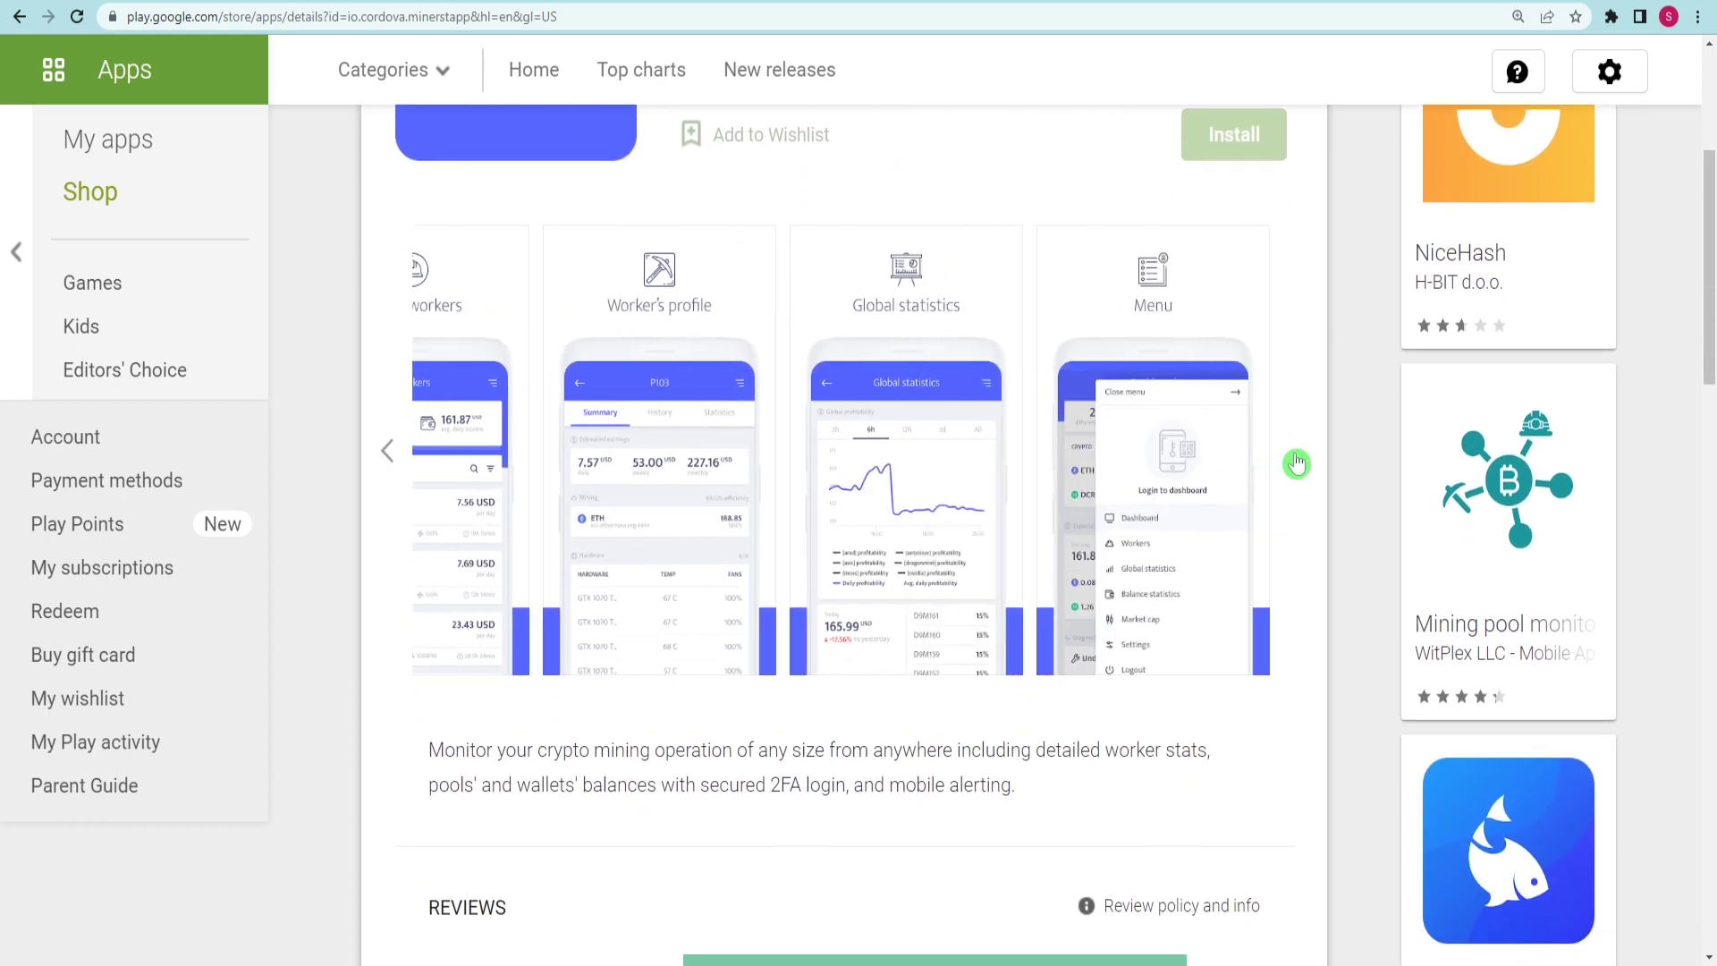
pyautogui.moveTo(1018, 816); pyautogui.dragTo(468, 731)
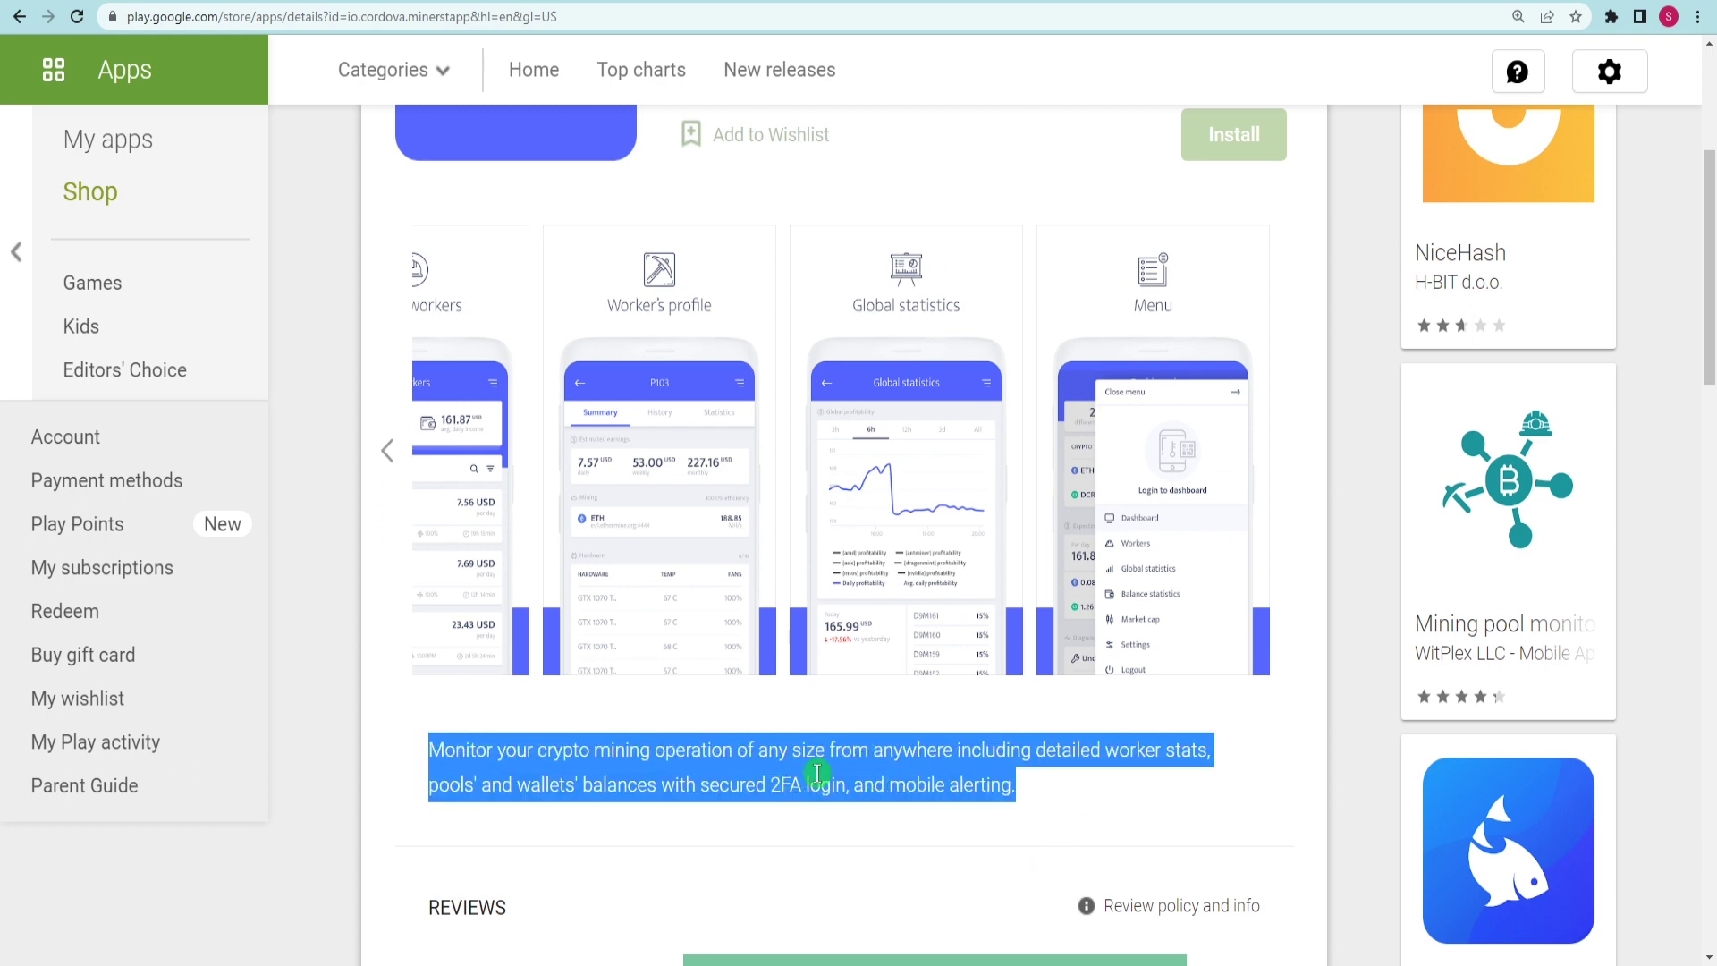
pyautogui.click(1367, 688)
pyautogui.middleClick(1367, 658)
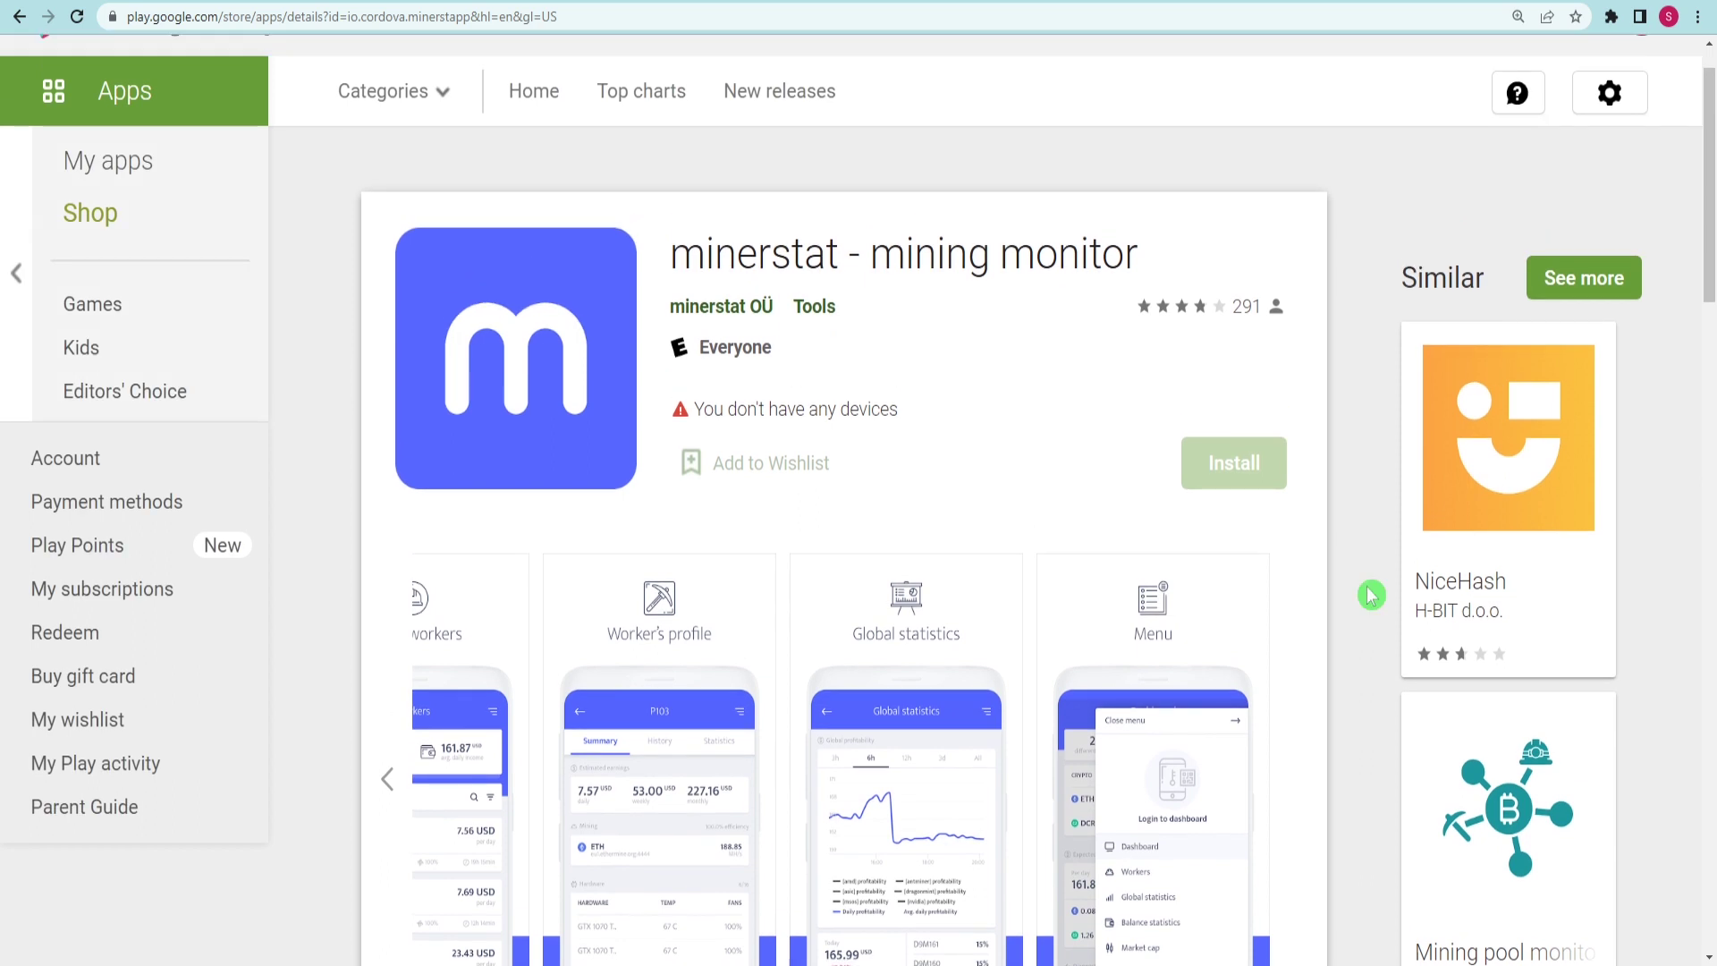
# Read further down minerstat's Trustpilot reviews, then return to the minerstat site tab
pyautogui.hotkey('ctrl', 'Tab')
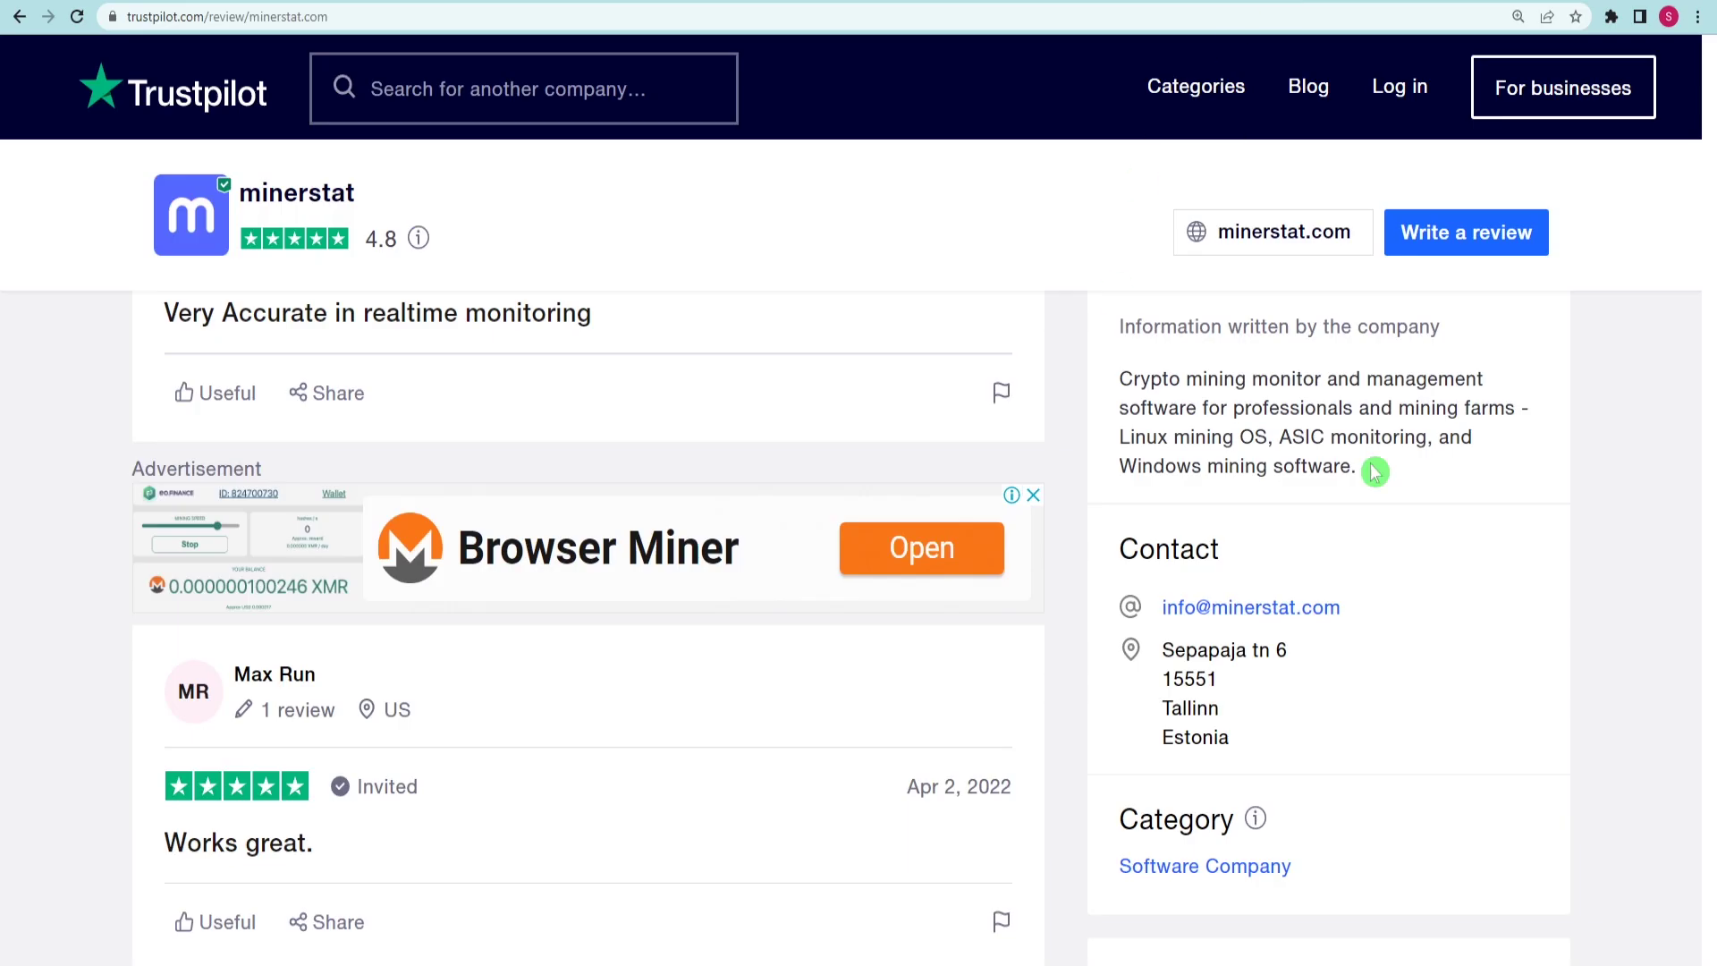
pyautogui.scroll(-3, 859, 537)
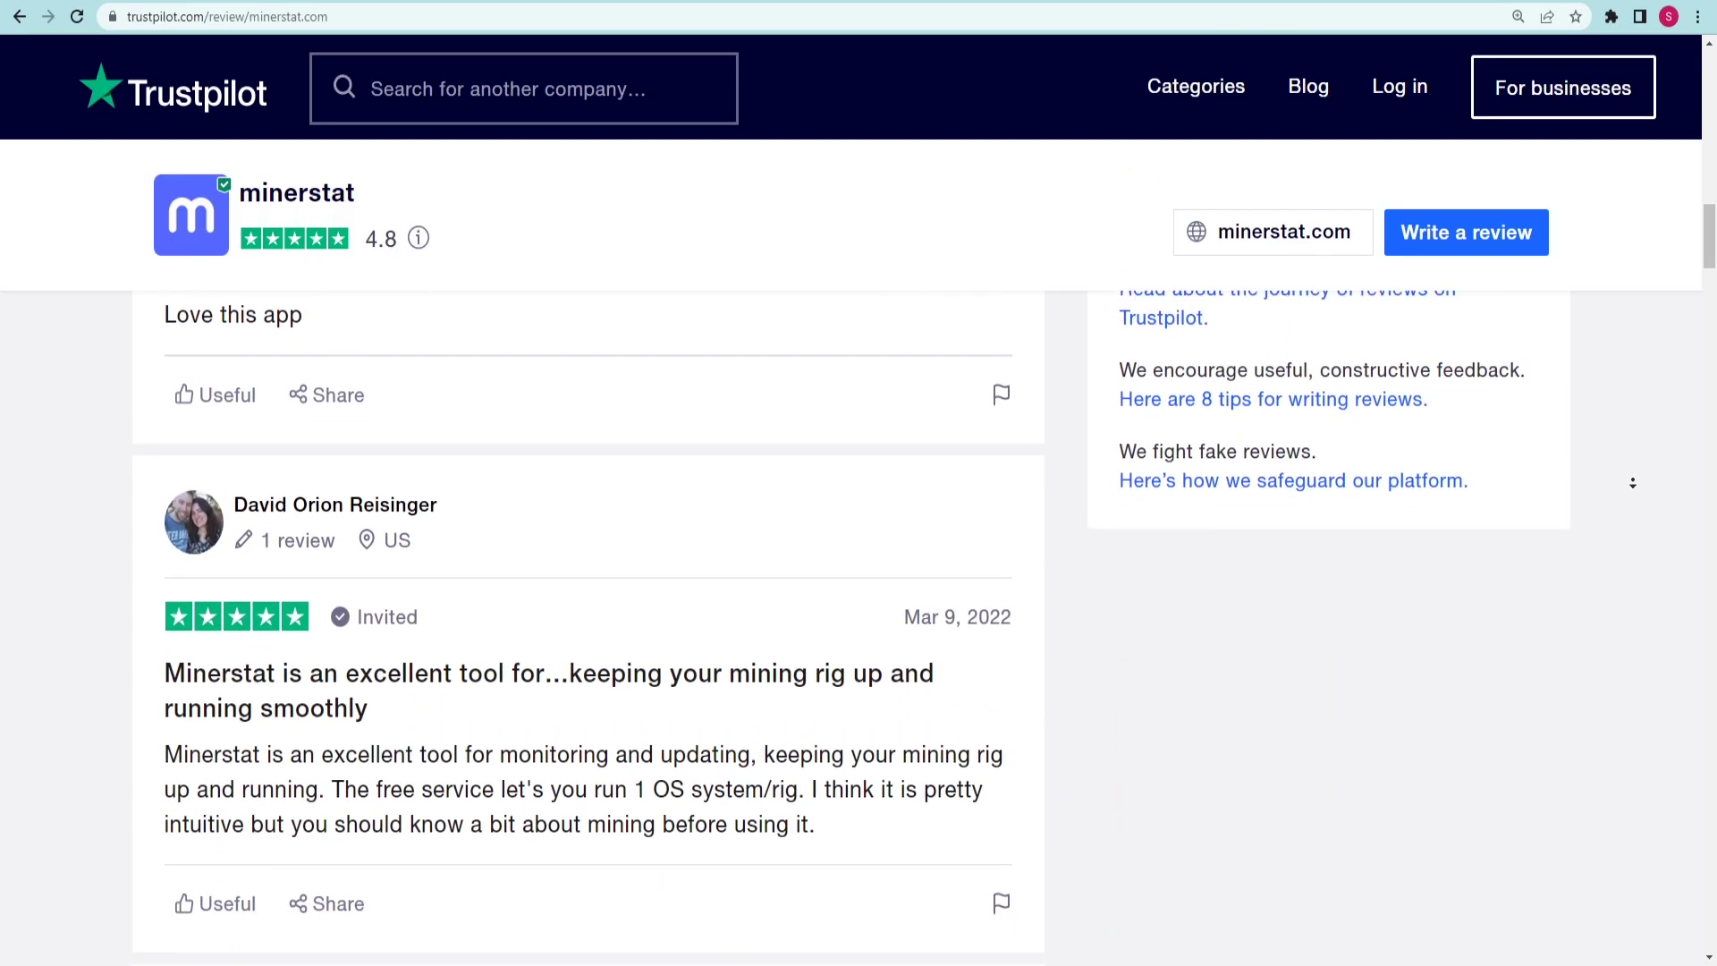
pyautogui.click(1266, 522)
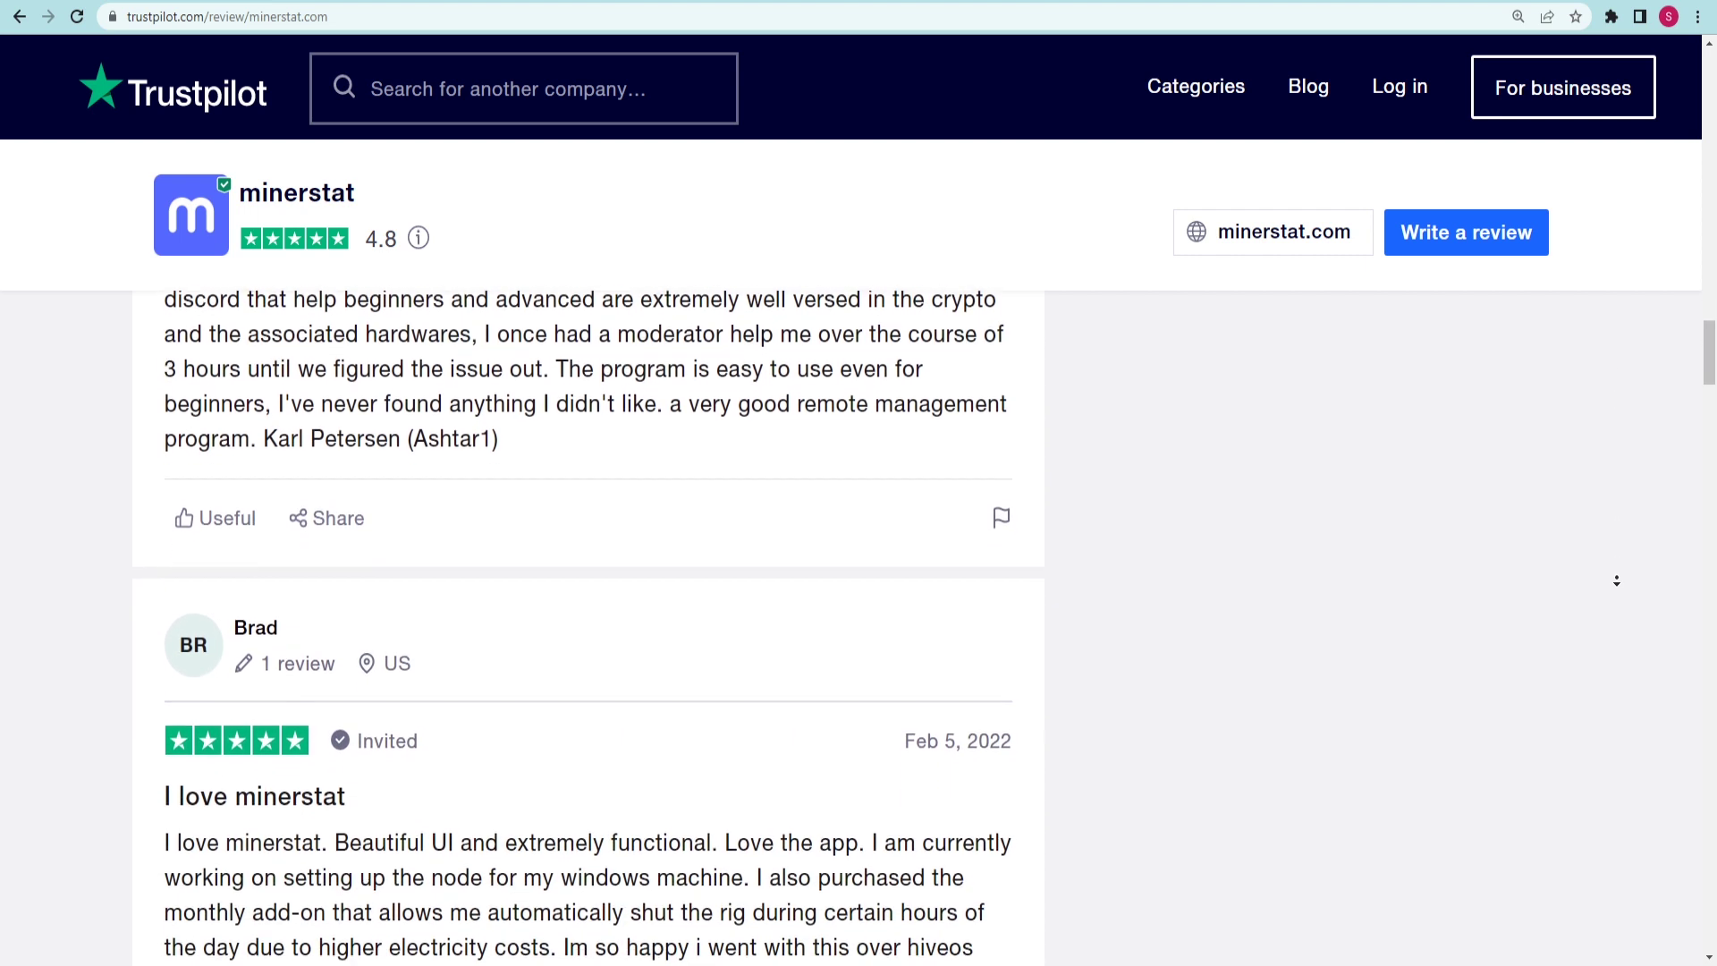
pyautogui.click(1471, 504)
pyautogui.click(883, 4)
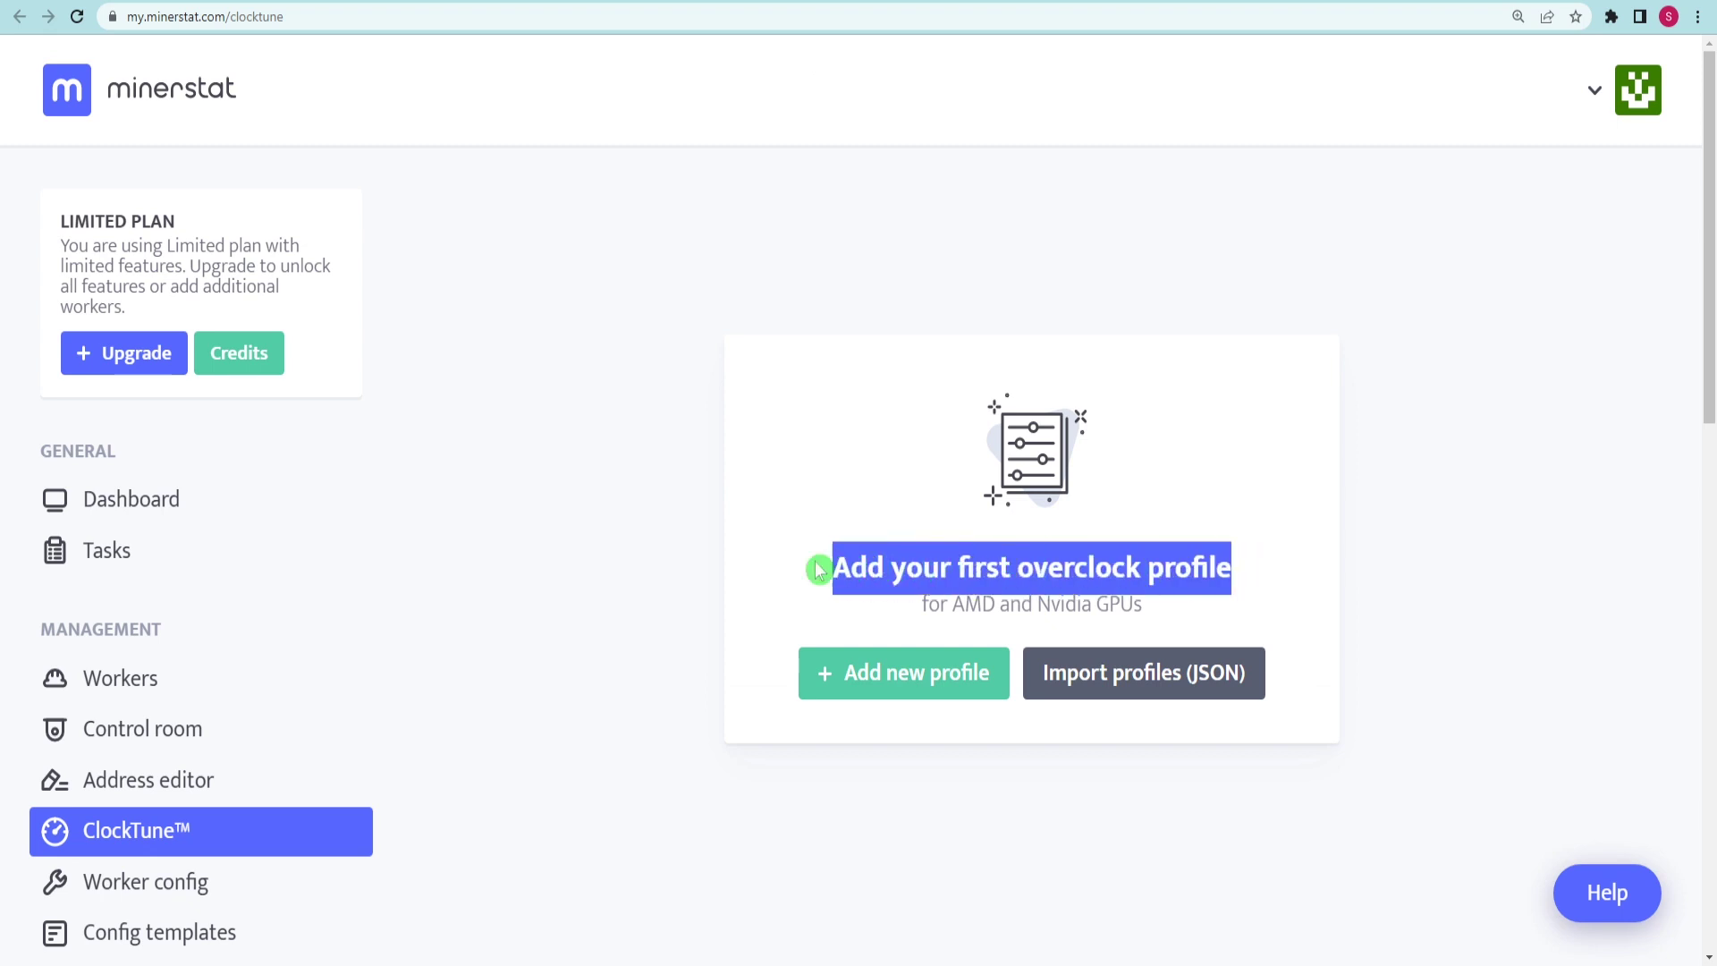
# Highlight and clear the empty ClockTune page's 'Add your first overclock profile' heading twice
pyautogui.moveTo(1154, 609); pyautogui.dragTo(817, 561)
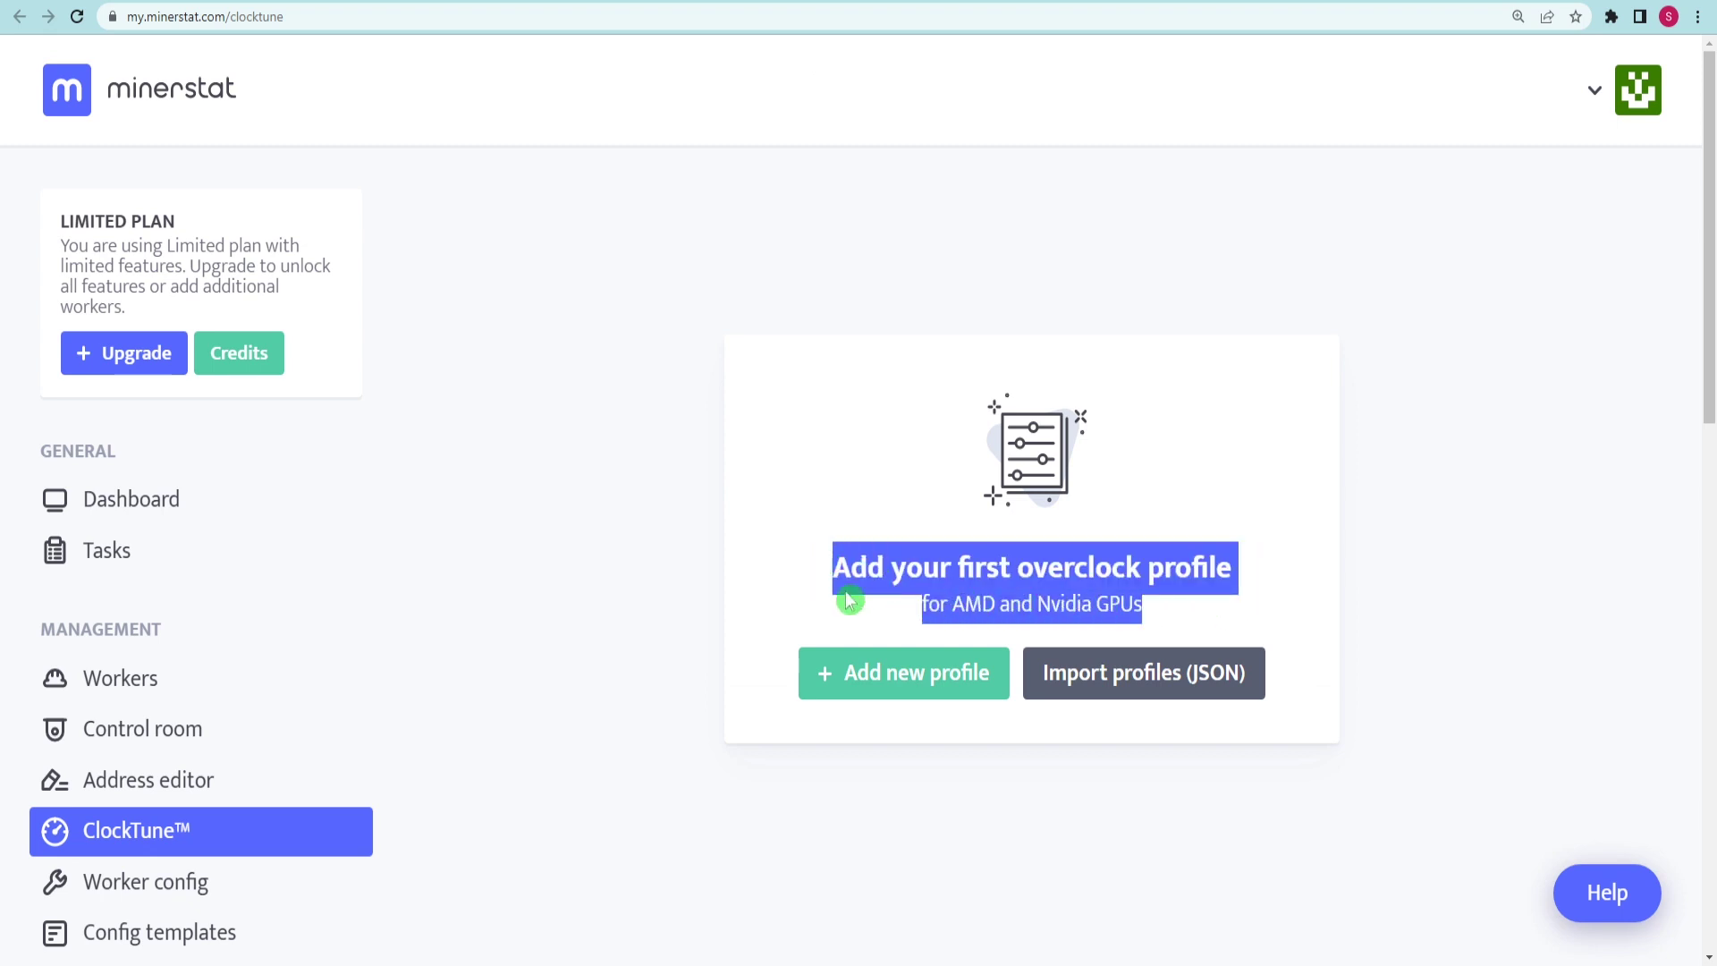
pyautogui.click(1424, 474)
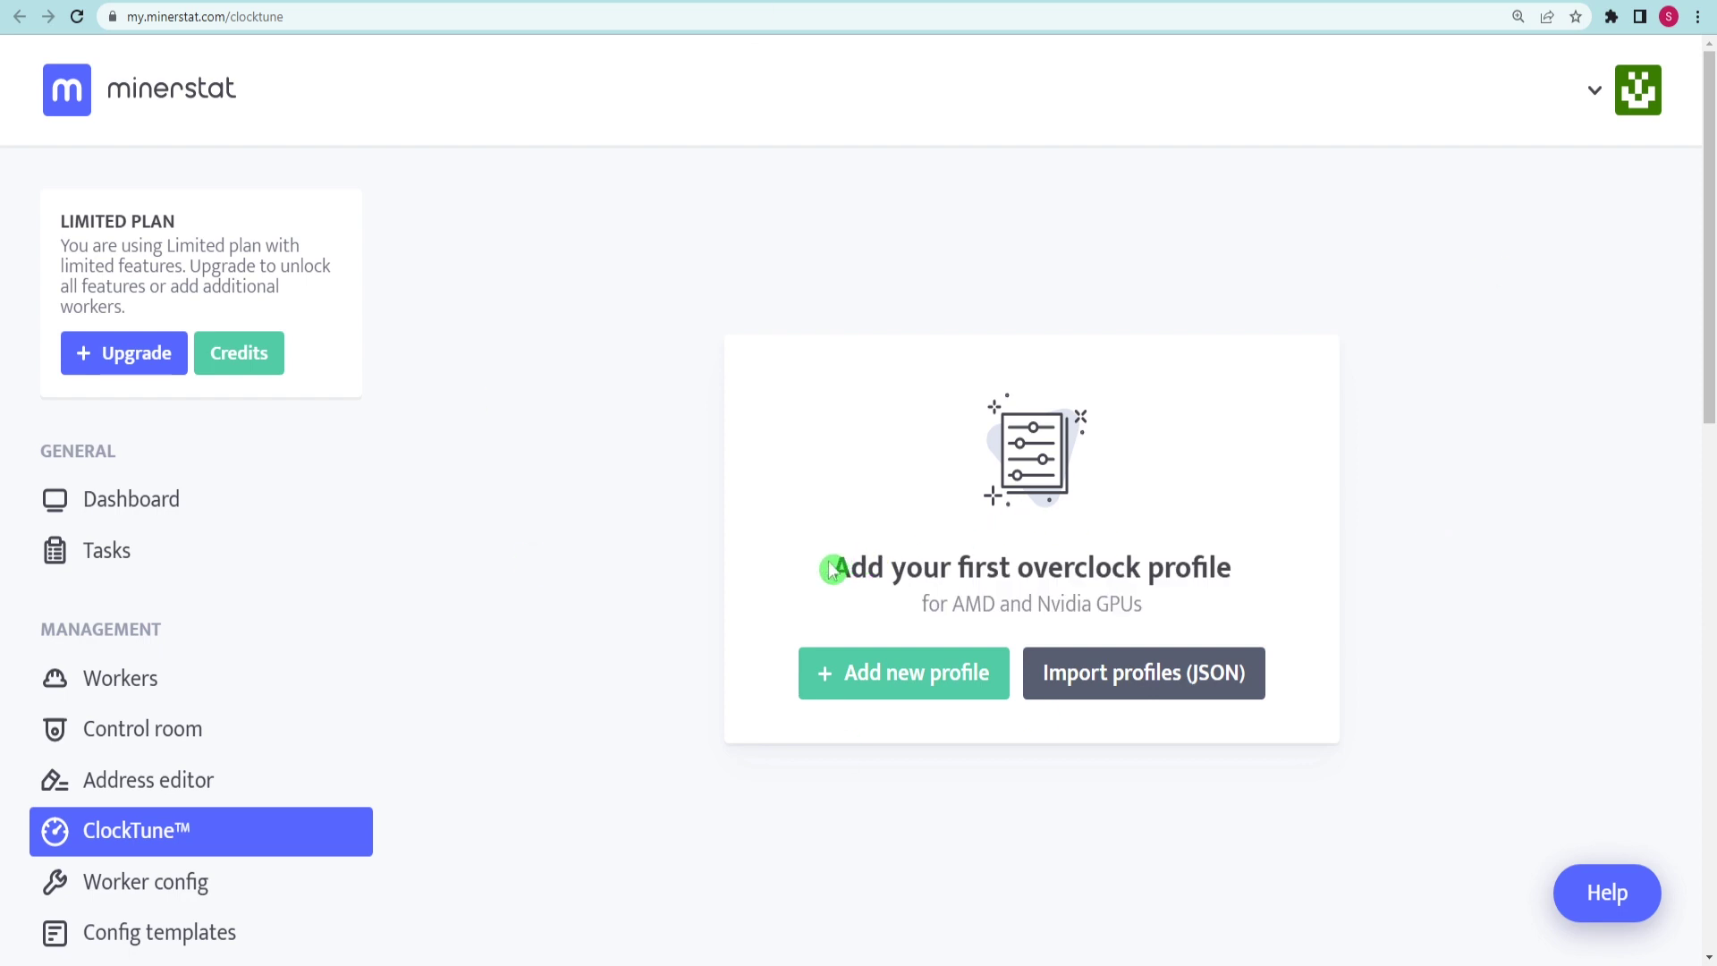
pyautogui.moveTo(830, 568); pyautogui.dragTo(1156, 607)
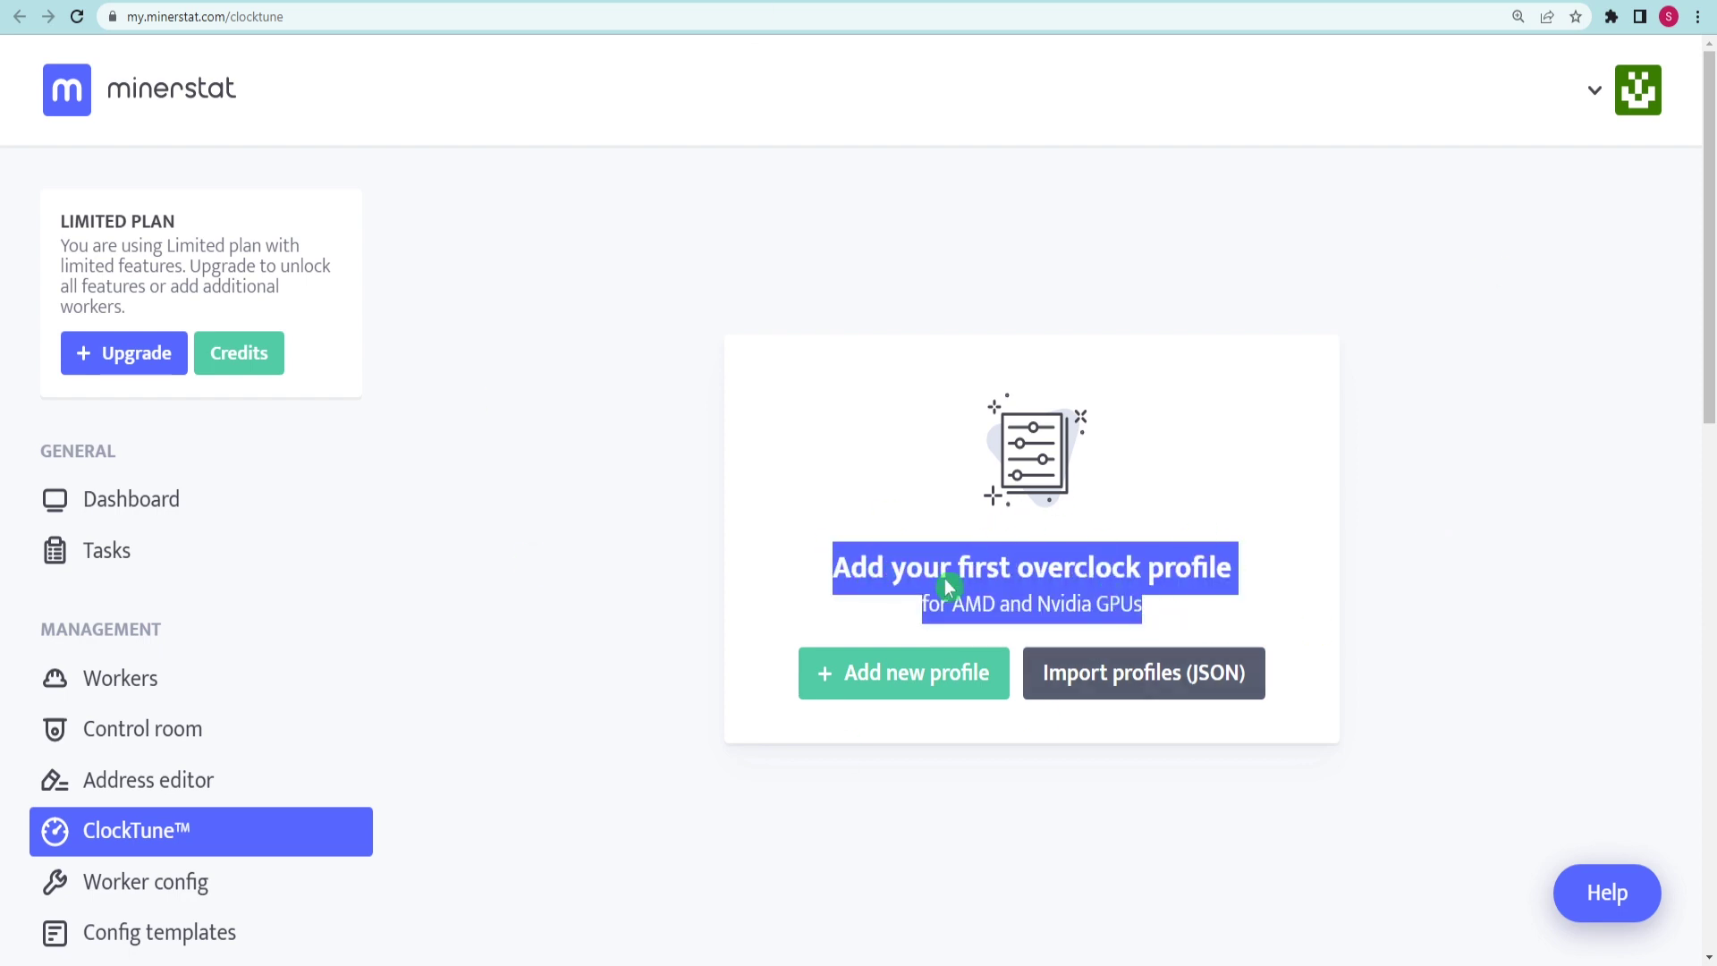
pyautogui.click(1549, 609)
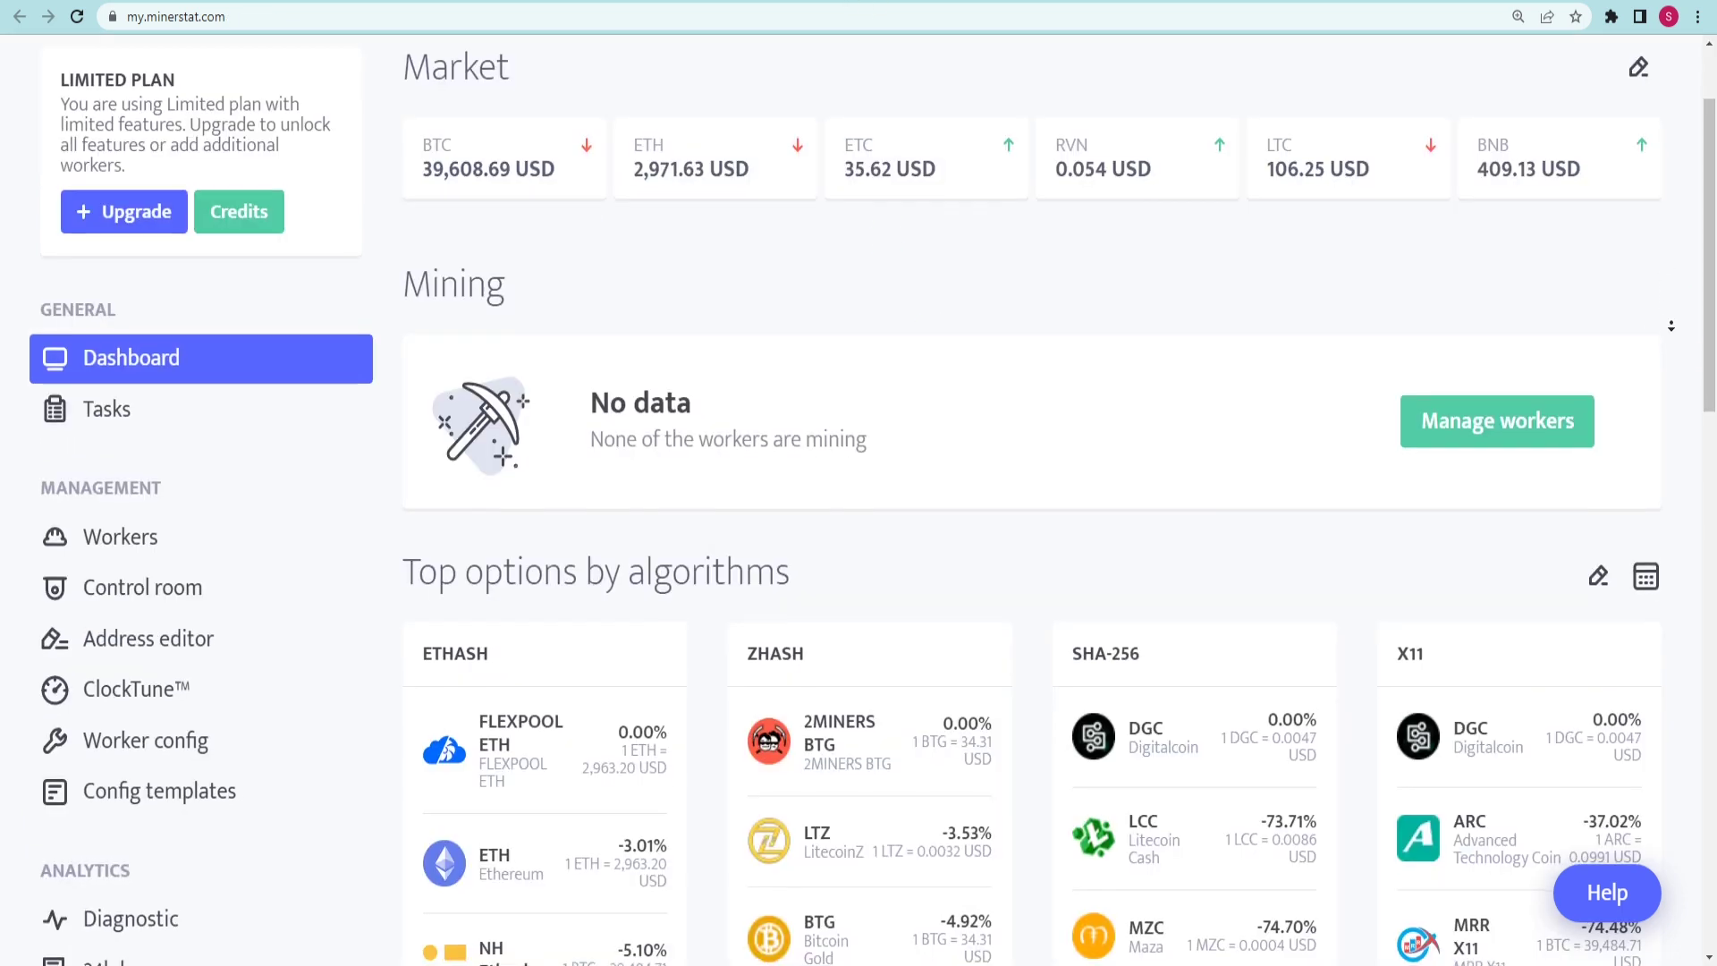
pyautogui.scroll(-2, 1672, 291)
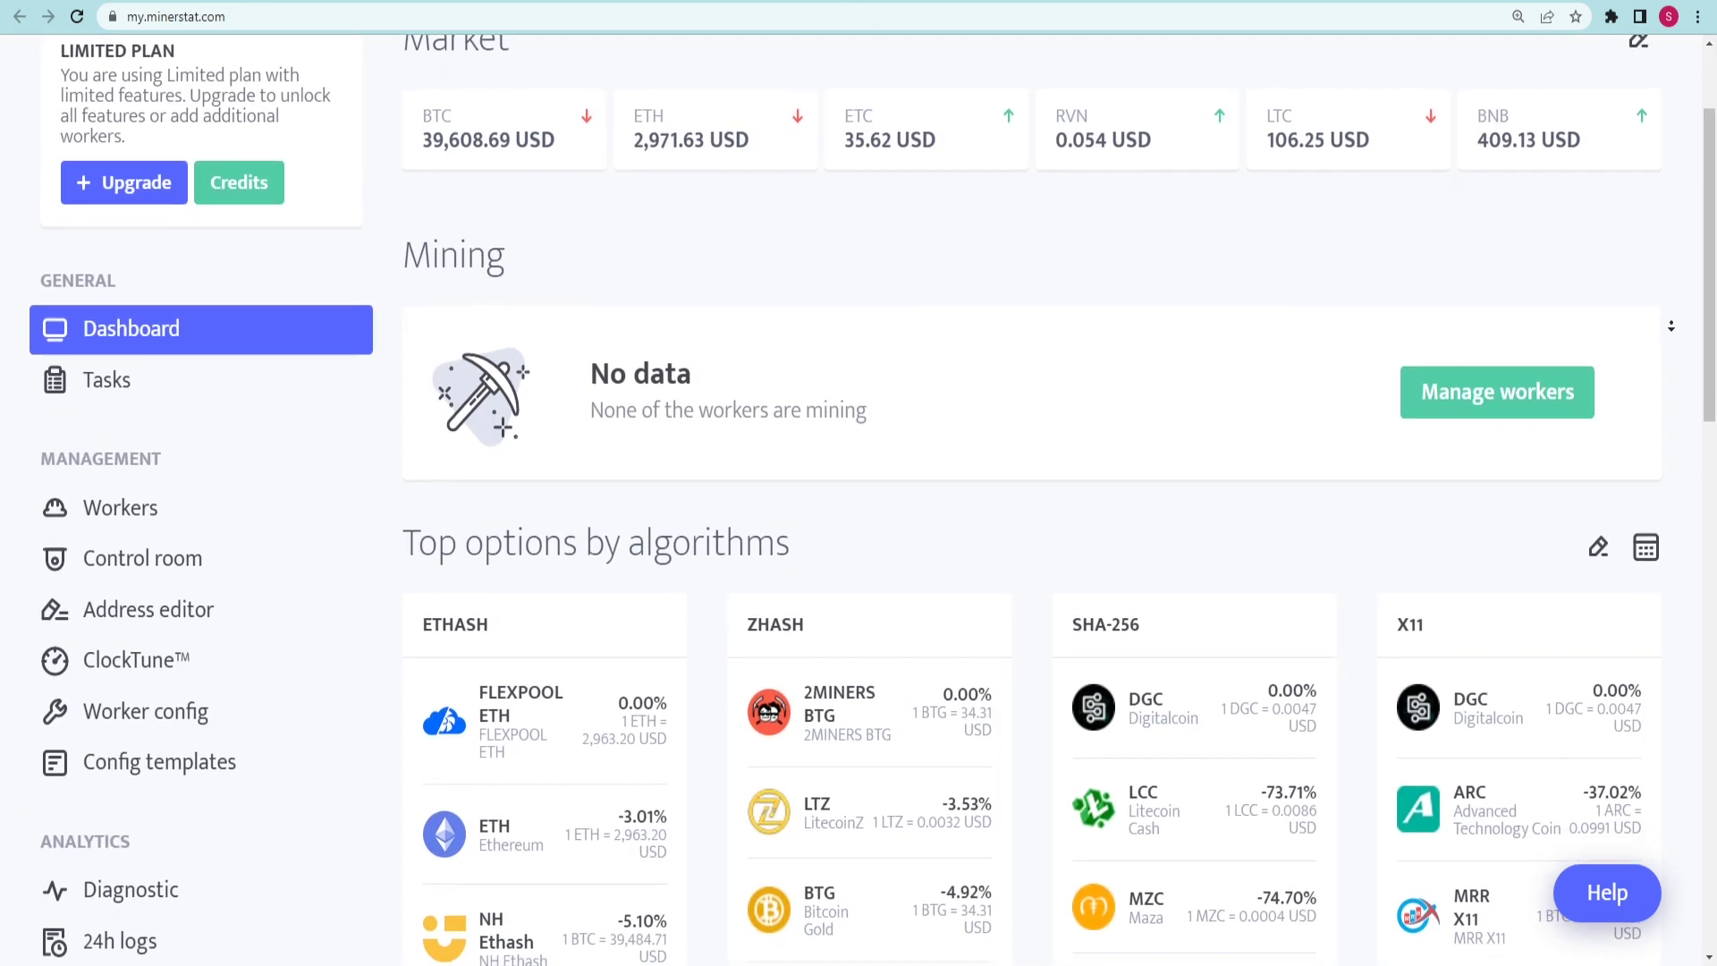
pyautogui.scroll(-2, 1671, 326)
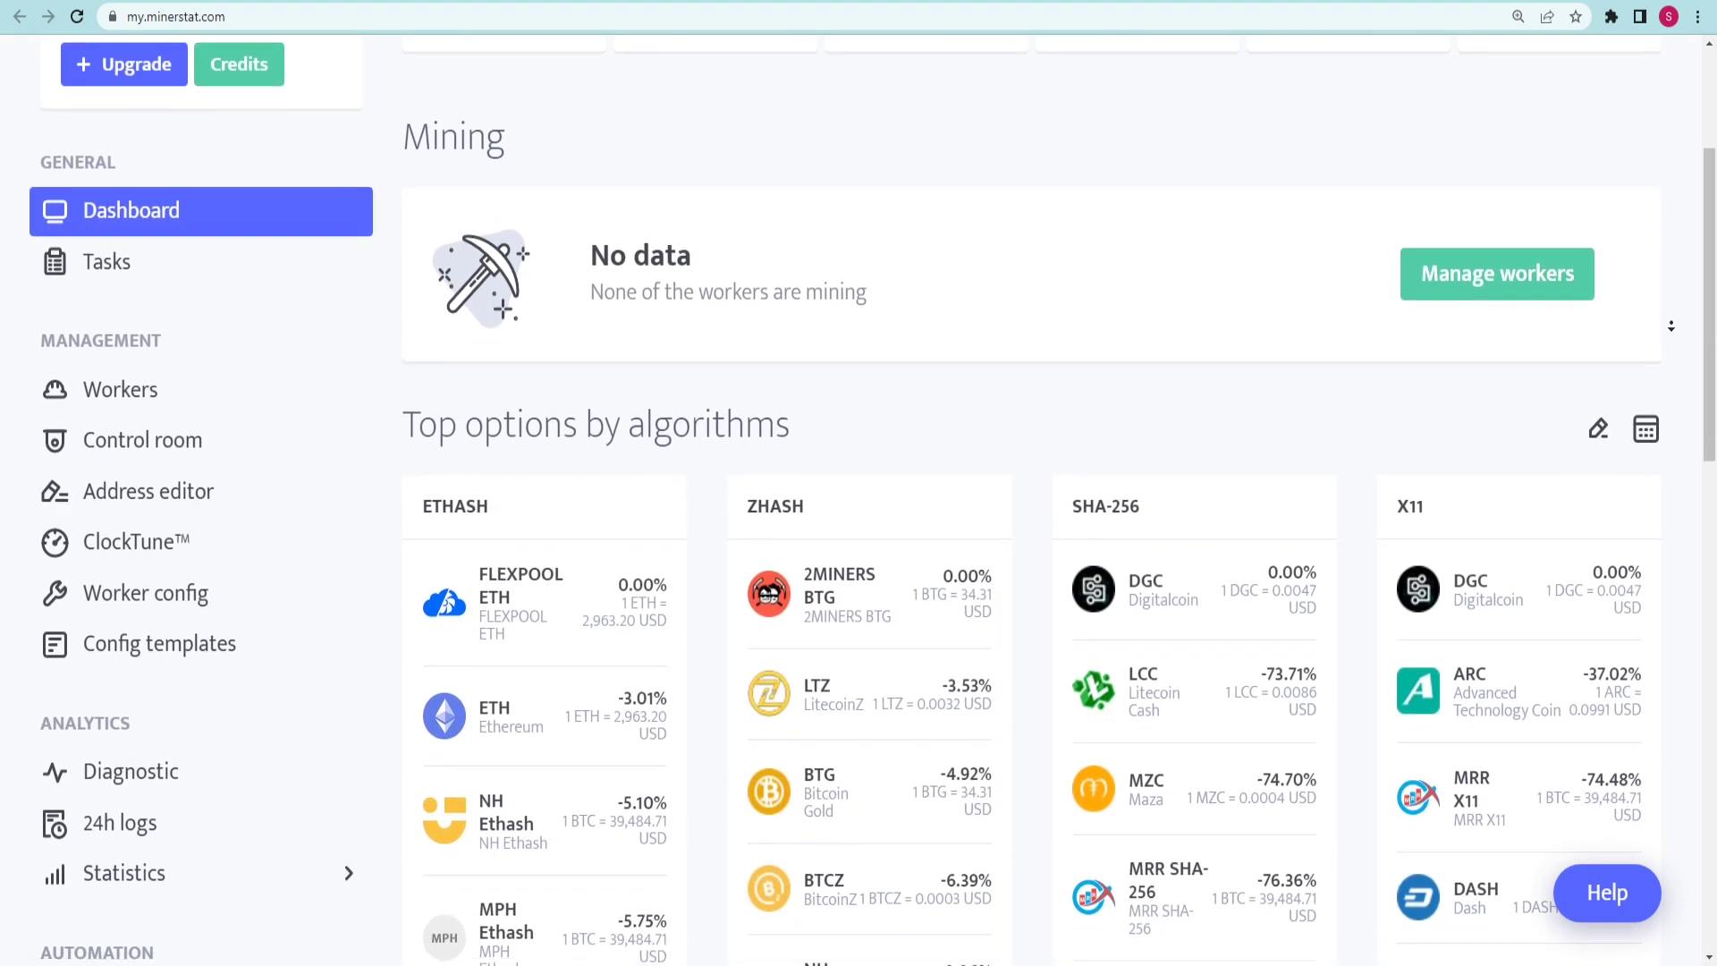